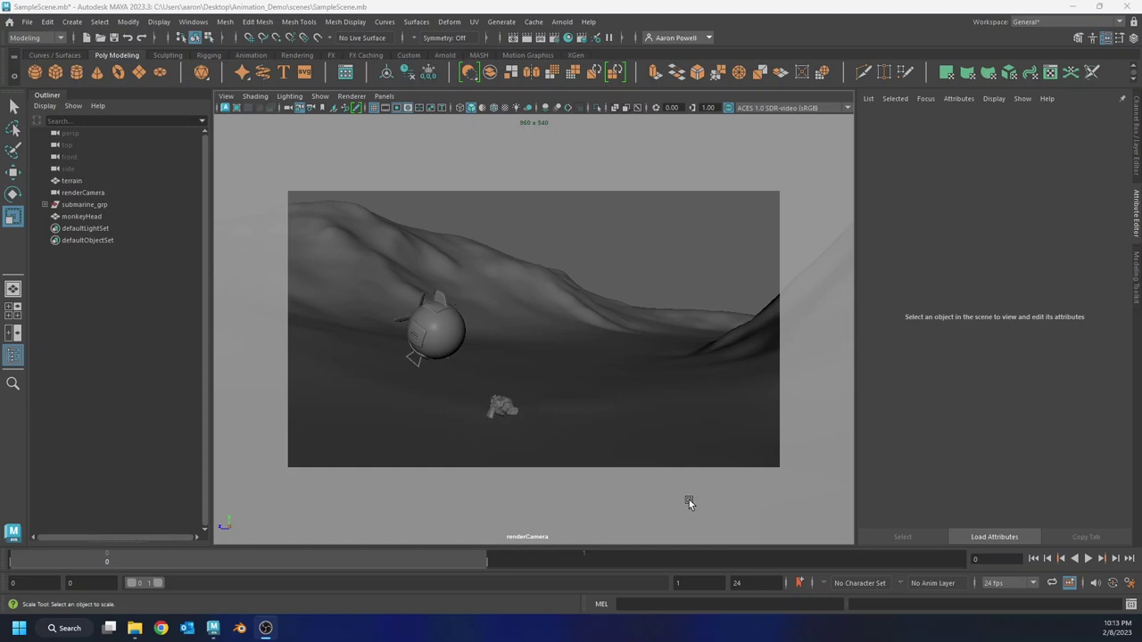
# - Switch the viewport to the perspective camera and orbit over the terrain
pyautogui.click(291, 108)
pyautogui.click(323, 128)
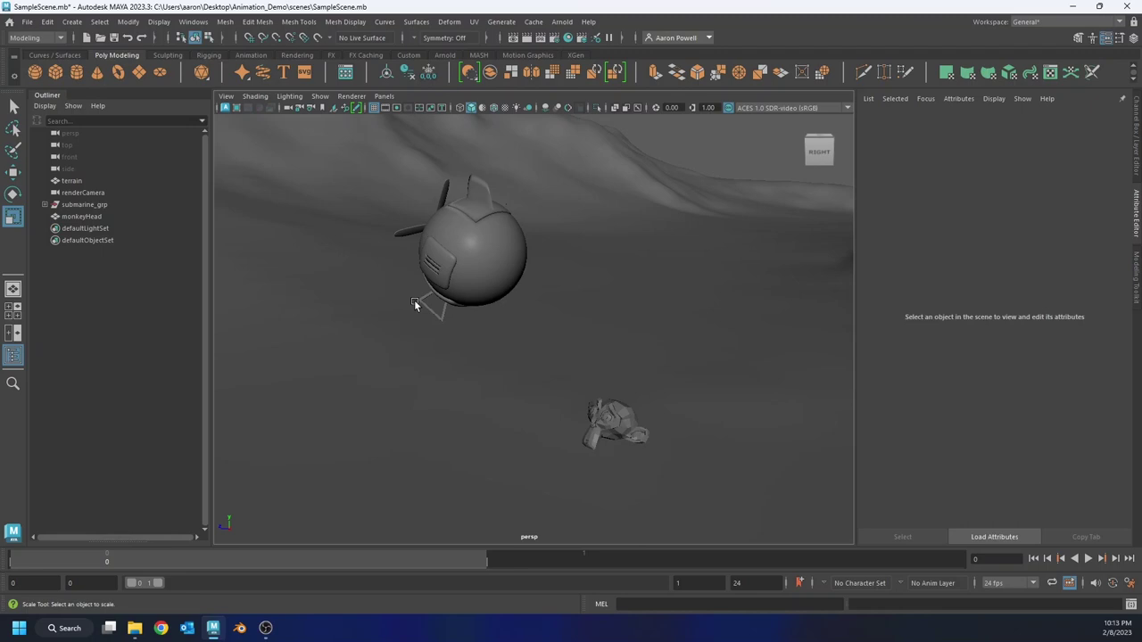
pyautogui.keyDown('alt'); pyautogui.moveTo(454, 288); pyautogui.dragTo(496, 284); pyautogui.keyUp('alt')
pyautogui.scroll(-5, 471, 241)
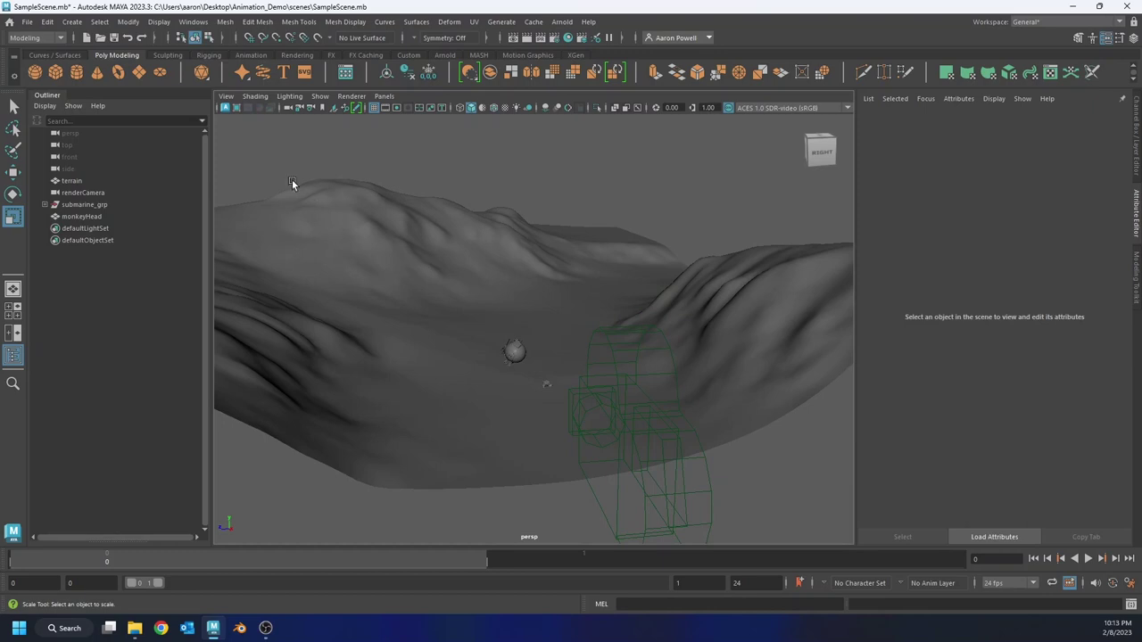
# - Create a polygon plane, scale it up, move it over the terrain, and rotate it -90° in X
pyautogui.click(139, 75)
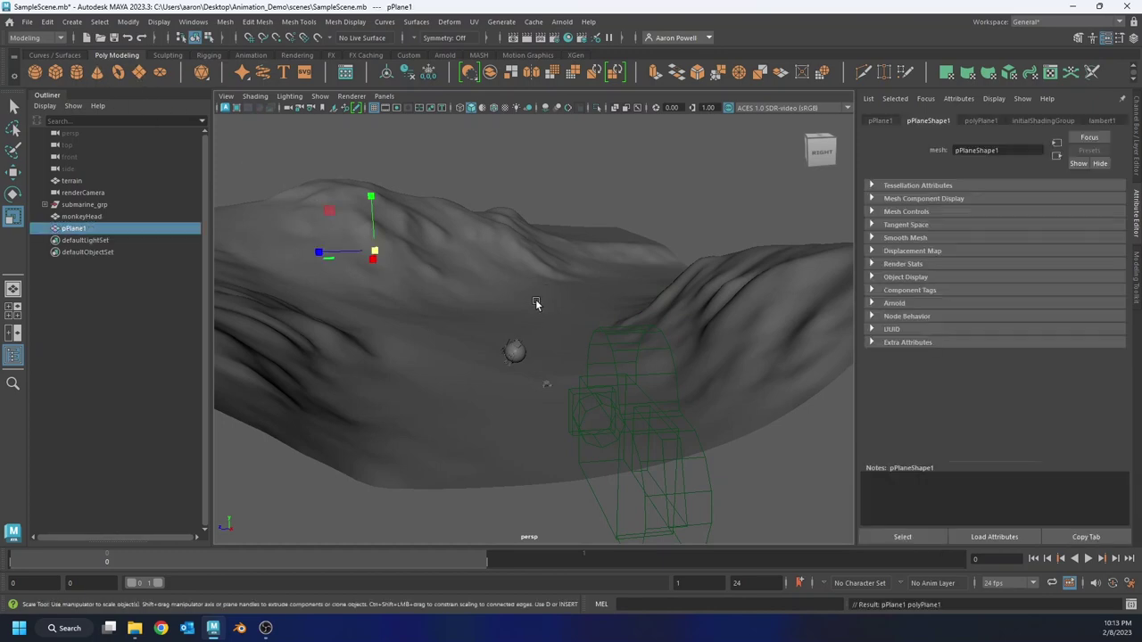
pyautogui.moveTo(375, 252); pyautogui.dragTo(497, 258)
pyautogui.press('w')
pyautogui.moveTo(375, 252); pyautogui.dragTo(542, 285)
pyautogui.press('r')
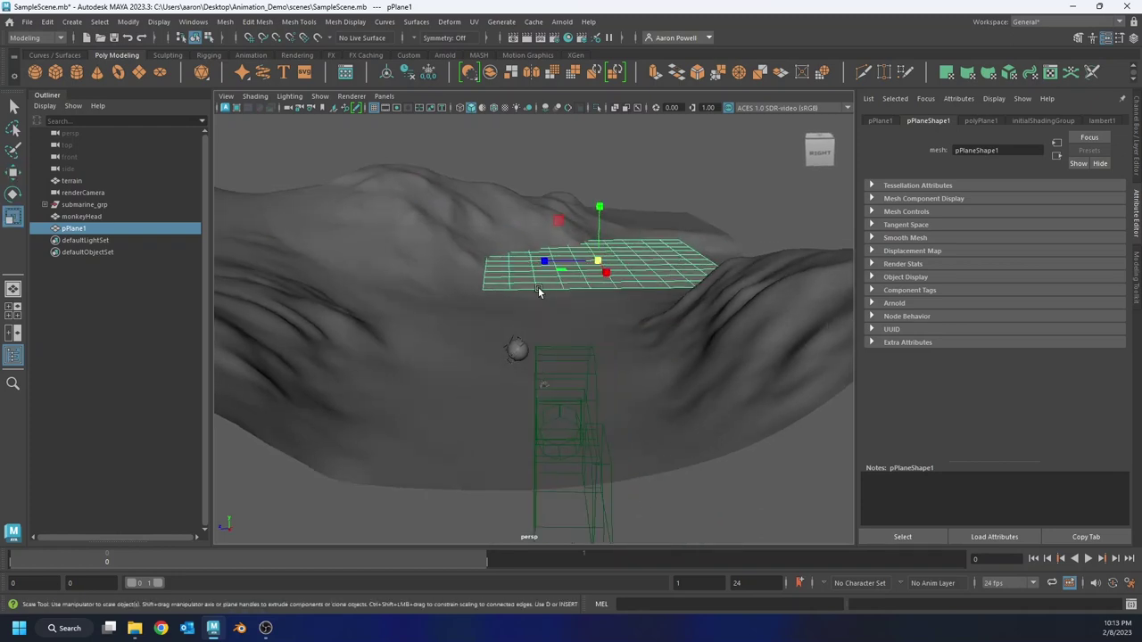
pyautogui.press('e')
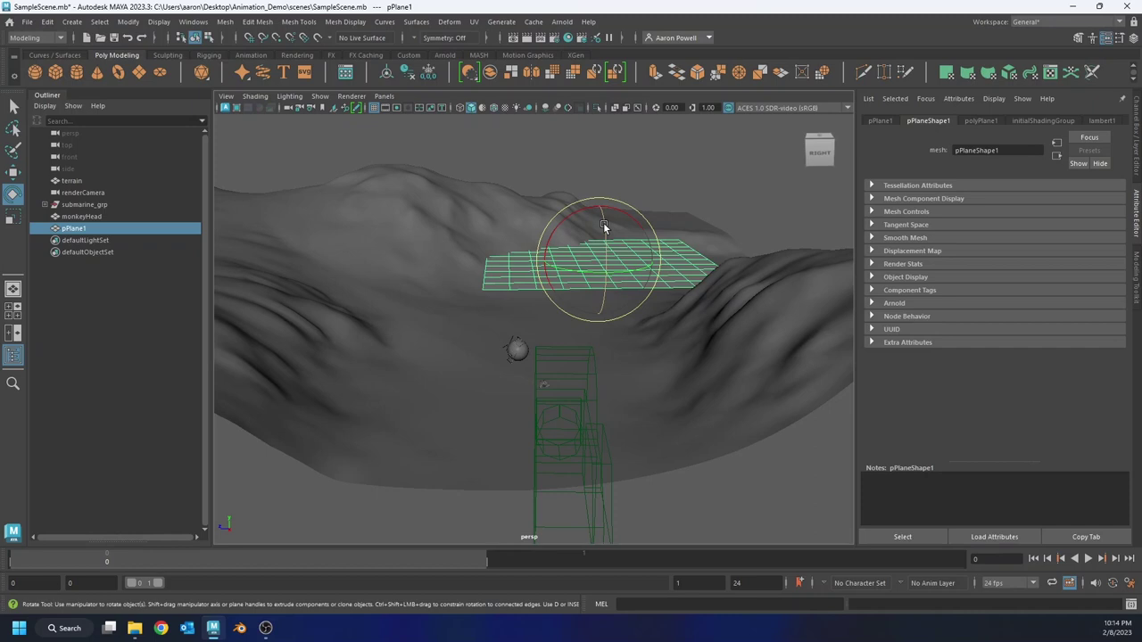
pyautogui.moveTo(603, 226); pyautogui.dragTo(619, 149)
pyautogui.press('w')
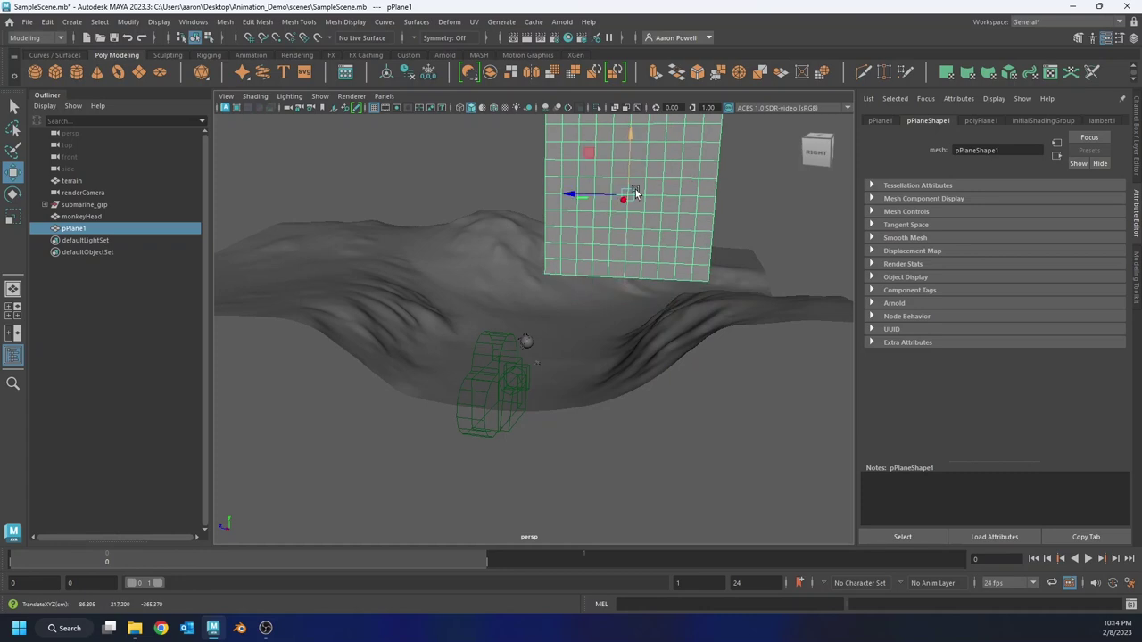
pyautogui.keyDown('alt'); pyautogui.moveTo(563, 229); pyautogui.dragTo(479, 276); pyautogui.keyUp('alt')
# - Assign a new Standard Surface material to the plane and name it 'monster'
pyautogui.rightClick(572, 186)
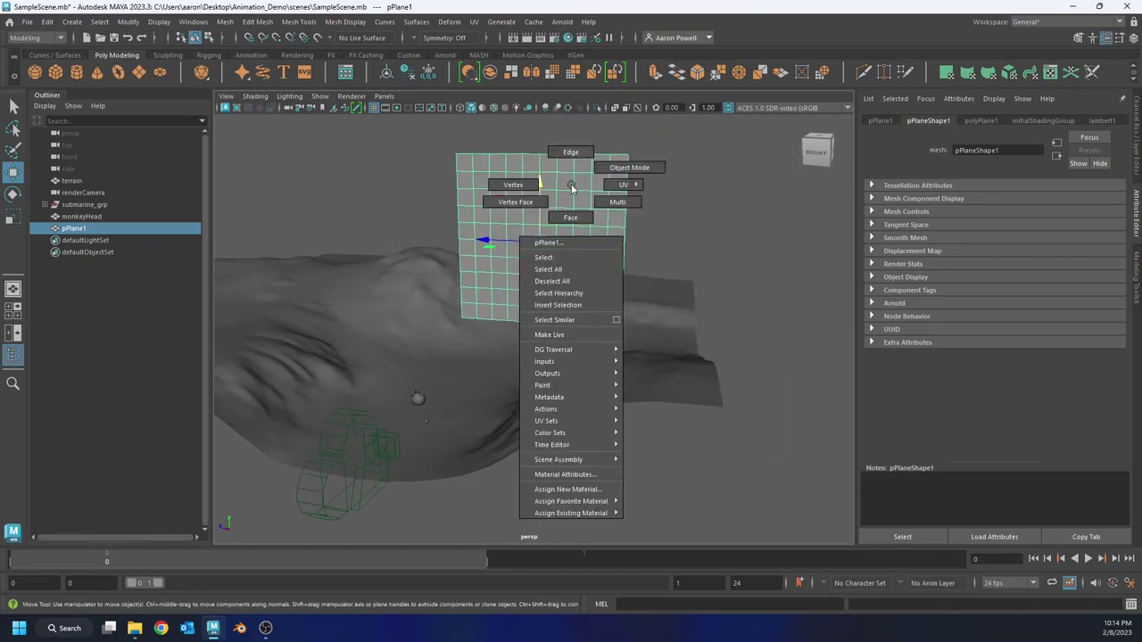
pyautogui.click(568, 489)
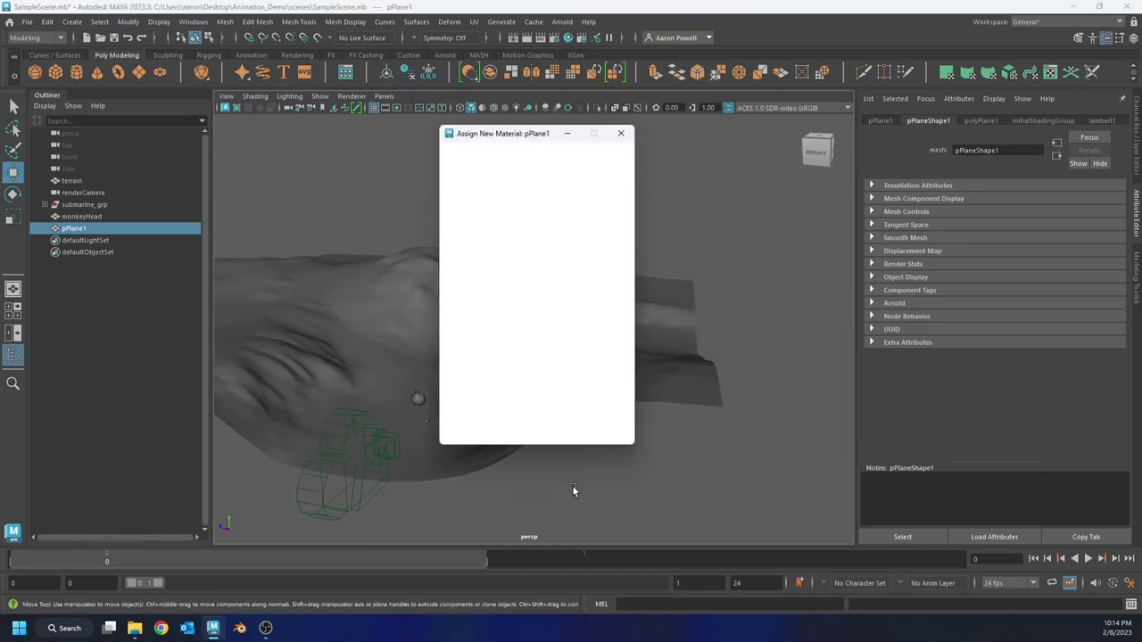
pyautogui.click(543, 185)
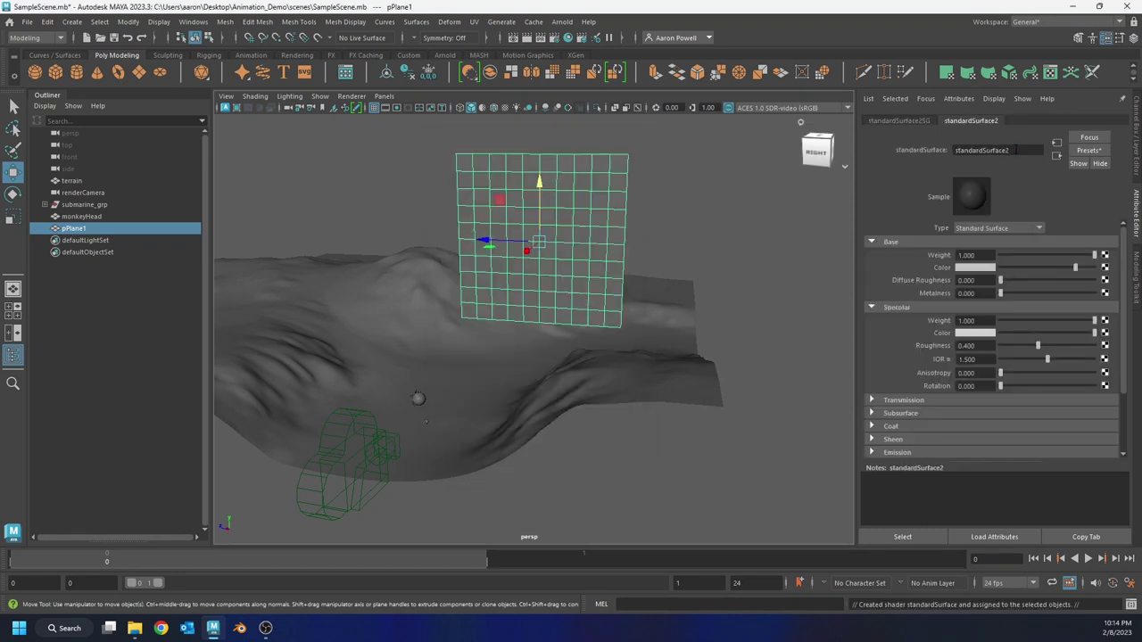
pyautogui.doubleClick(973, 150)
pyautogui.press('BackSpace')
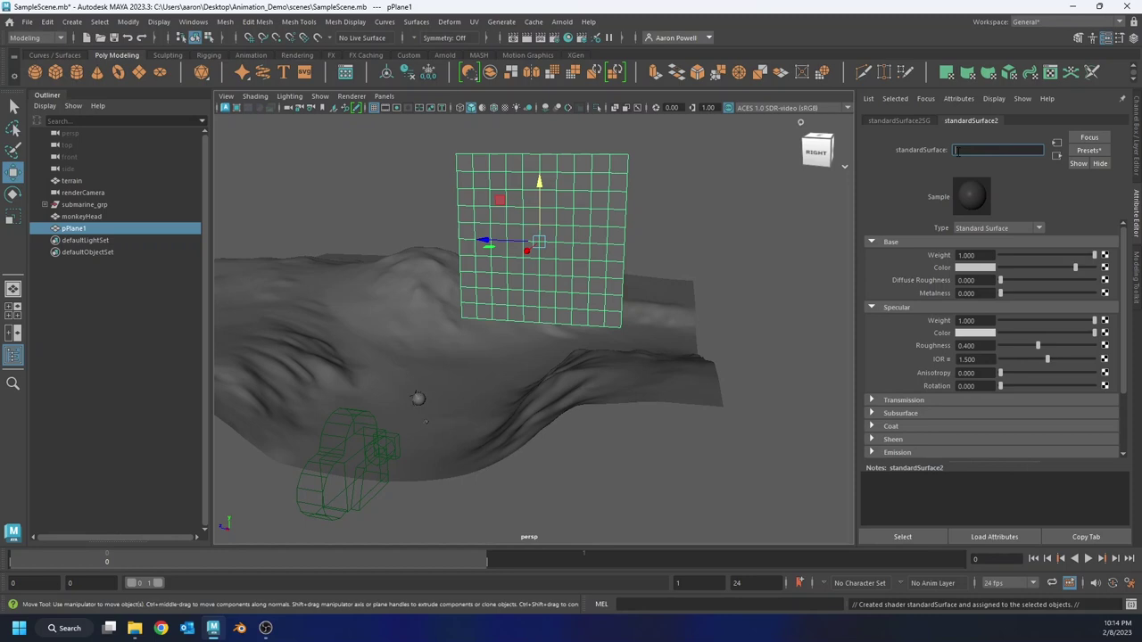
pyautogui.write('monster')
pyautogui.press('Return')
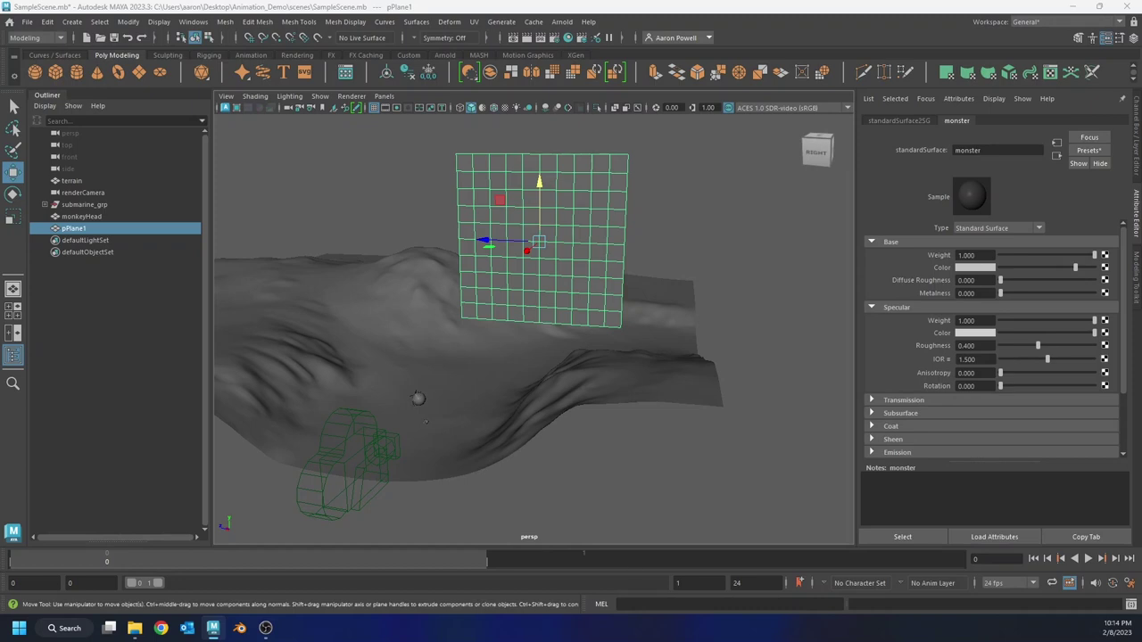
# - Map the material's Color to a File texture loading monster.png
pyautogui.moveTo(295, 51); pyautogui.dragTo(578, 57)
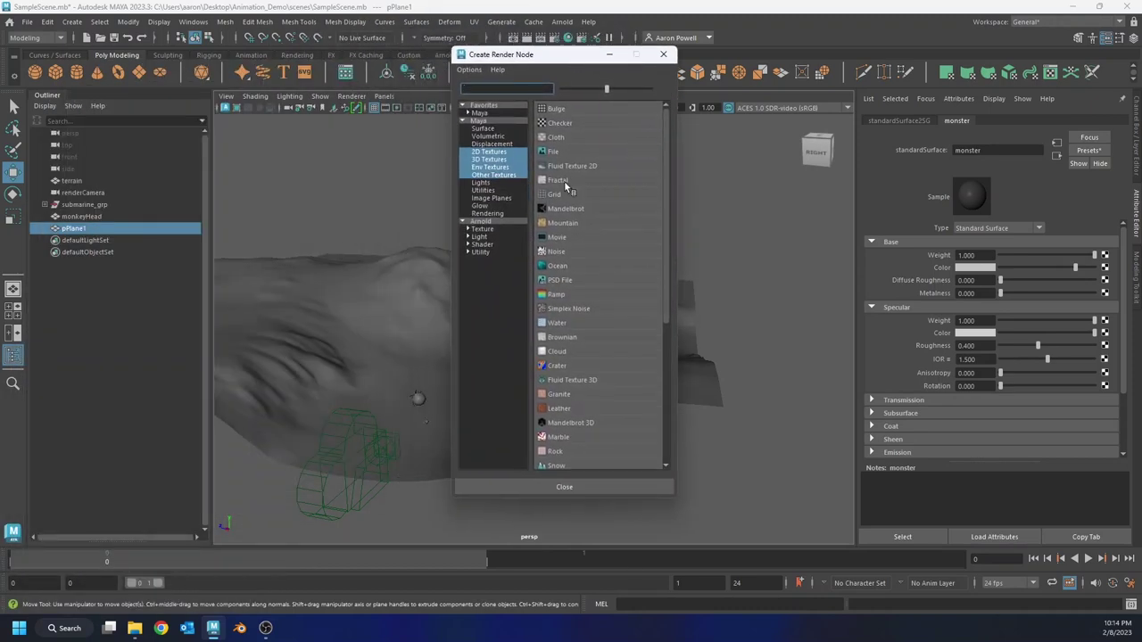
pyautogui.click(580, 152)
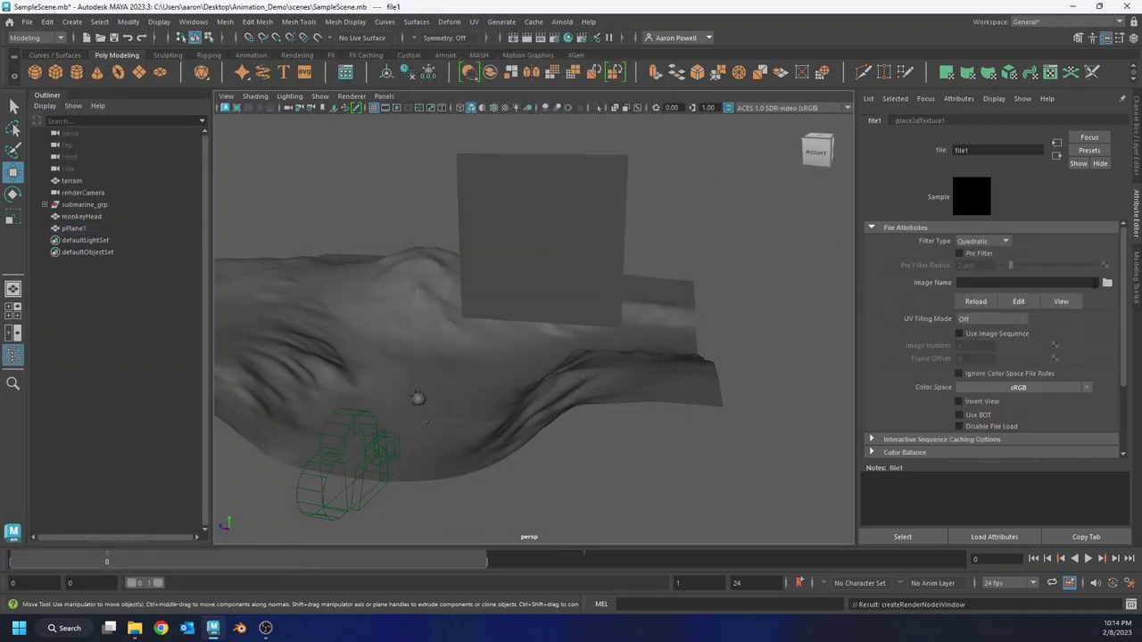
pyautogui.click(1106, 283)
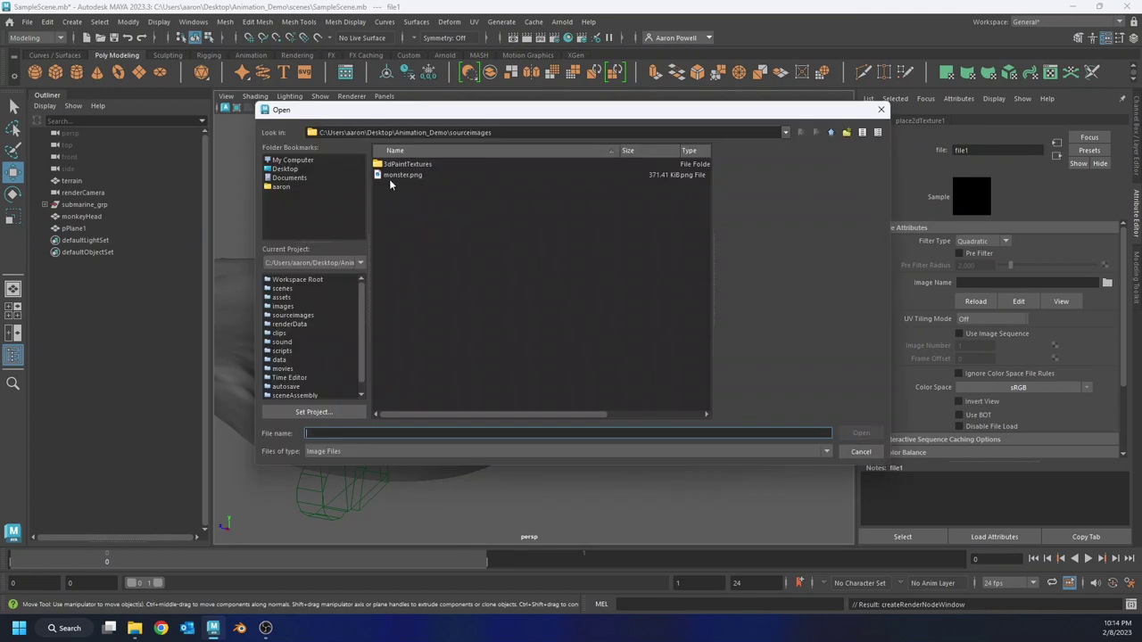
pyautogui.click(400, 175)
pyautogui.click(860, 433)
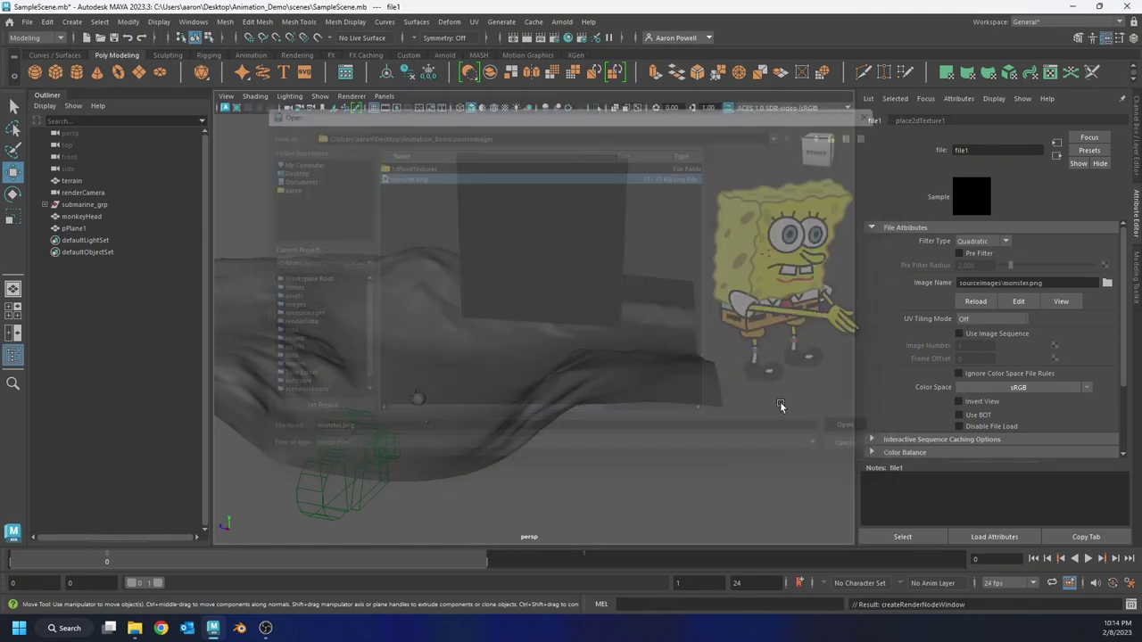
# - Turn on textured viewport shading (6) to show the image on the plane
pyautogui.keyDown('alt'); pyautogui.moveTo(651, 220); pyautogui.dragTo(657, 216); pyautogui.keyUp('alt')
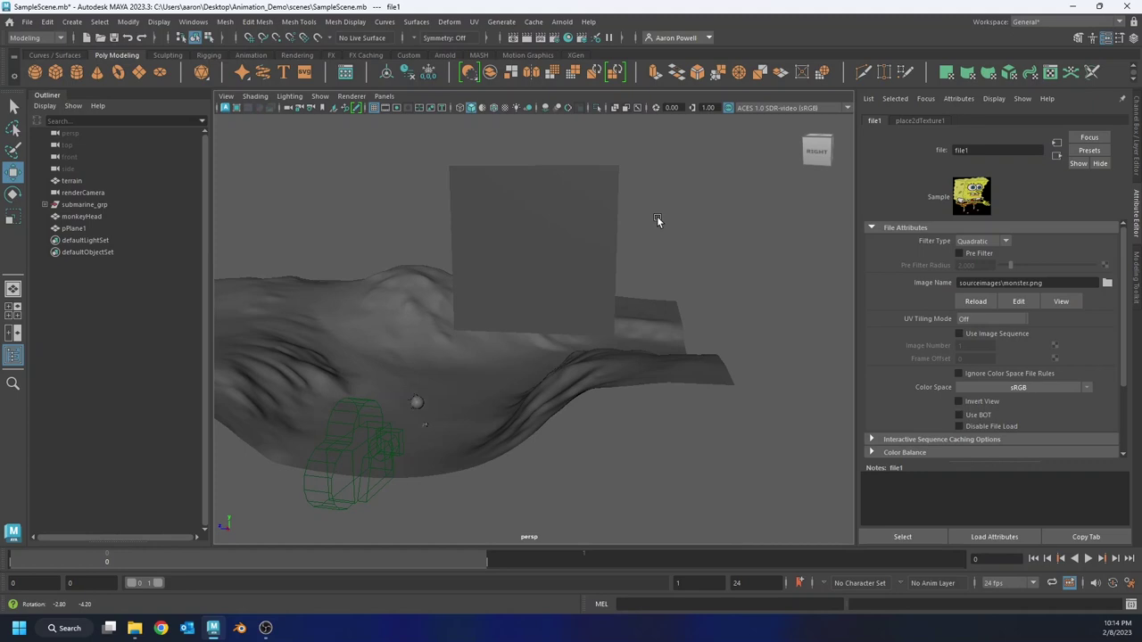
pyautogui.press('4')
pyautogui.press('6')
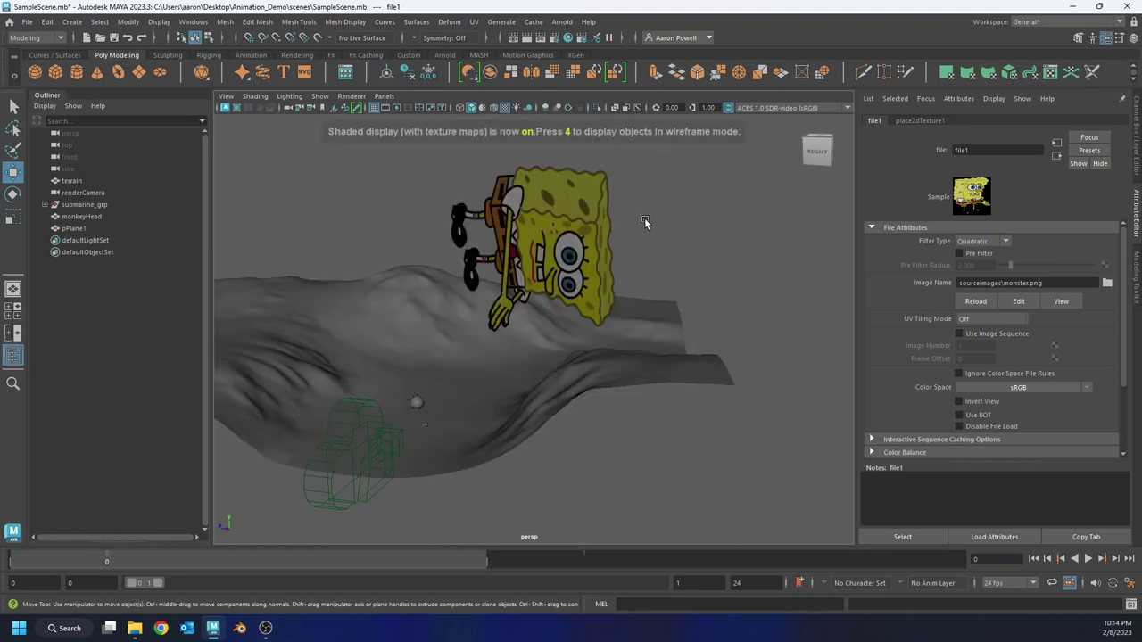
pyautogui.keyDown('alt'); pyautogui.moveTo(644, 218); pyautogui.dragTo(623, 245); pyautogui.keyUp('alt')
pyautogui.press('e')
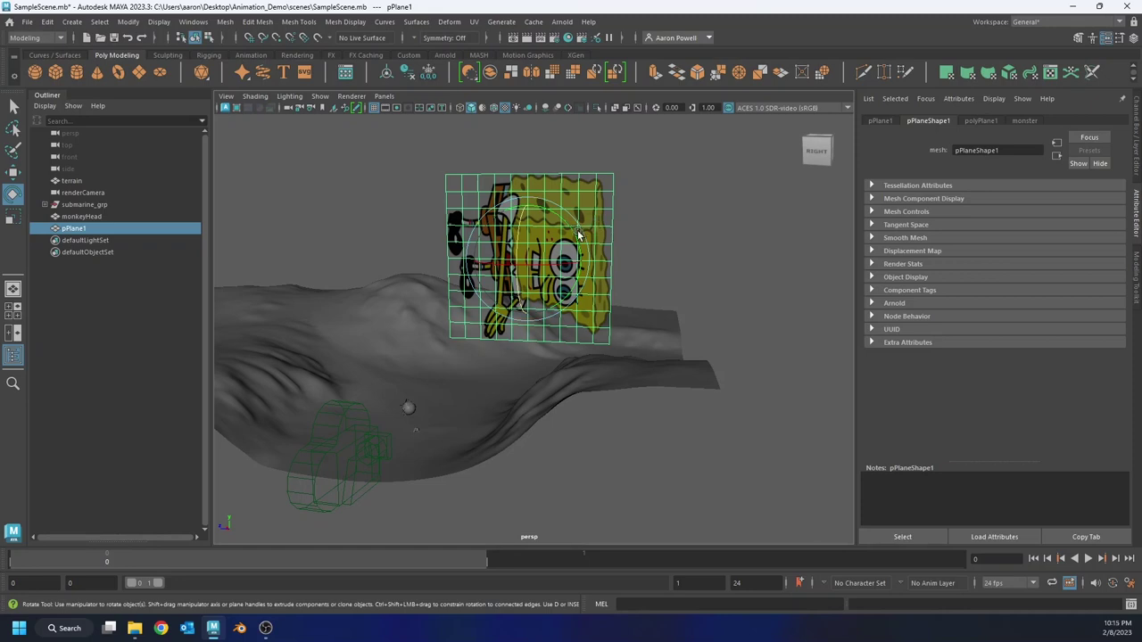
# - Rotate the image plane so the character stands upright, and enlarge it
pyautogui.moveTo(580, 237); pyautogui.dragTo(496, 213)
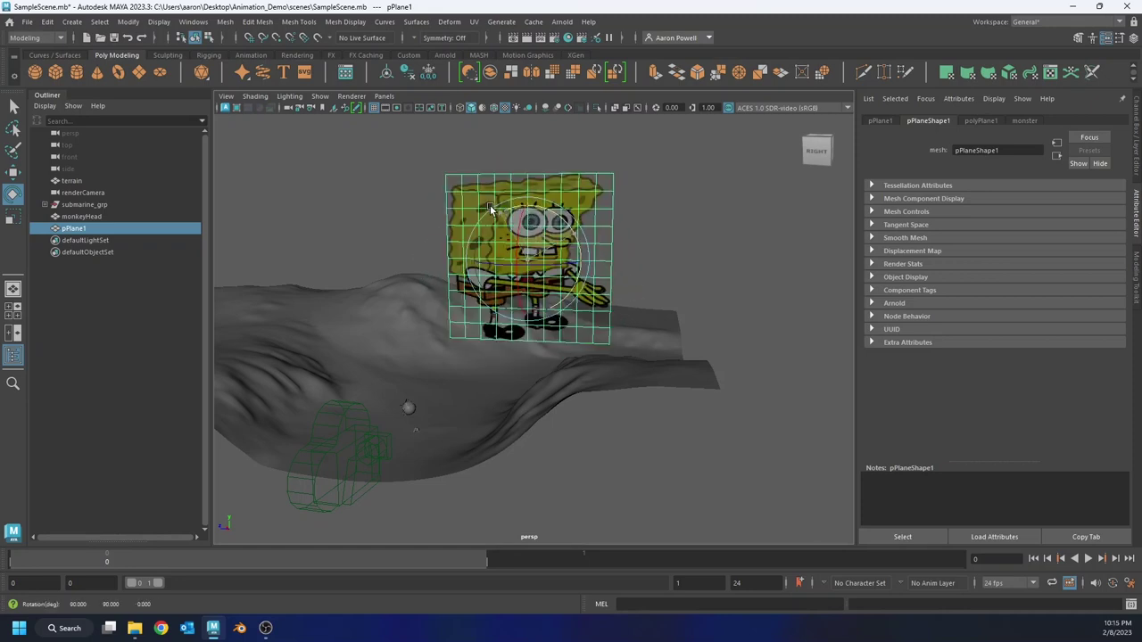
pyautogui.press('r')
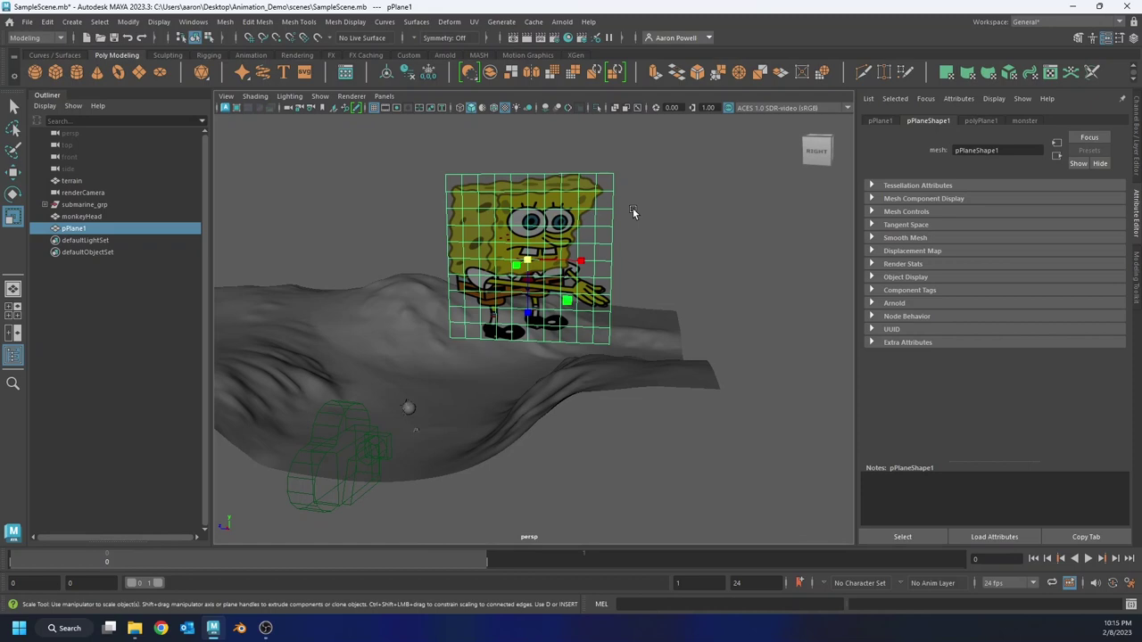
pyautogui.keyDown('alt'); pyautogui.moveTo(634, 212); pyautogui.dragTo(557, 313); pyautogui.keyUp('alt')
pyautogui.click(678, 237)
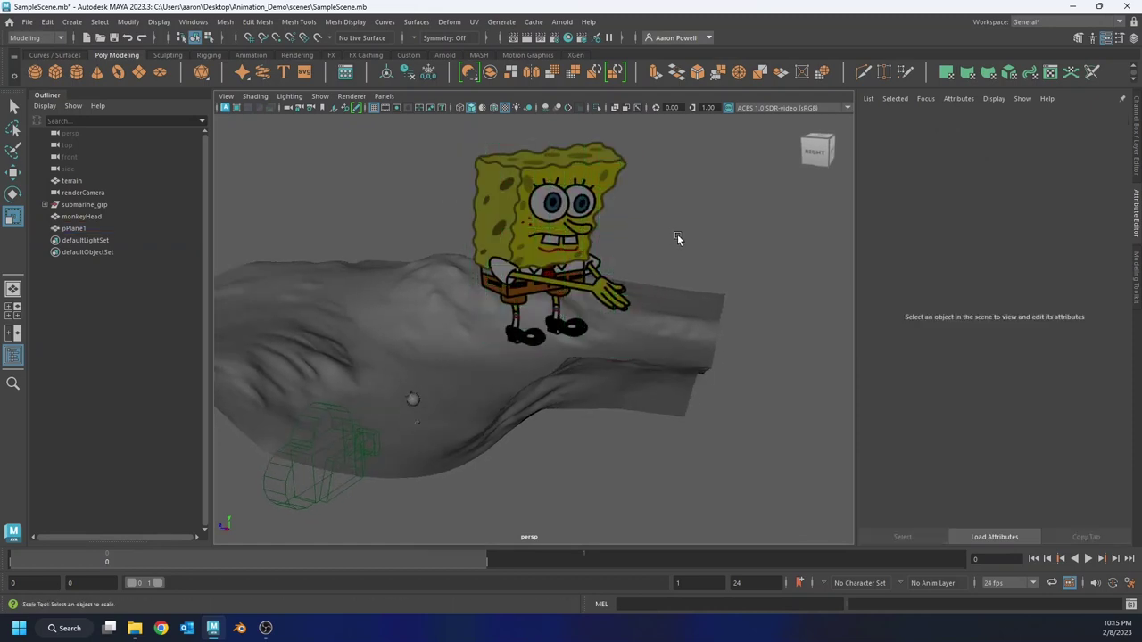
pyautogui.keyDown('alt'); pyautogui.moveTo(670, 237); pyautogui.dragTo(623, 247); pyautogui.keyUp('alt')
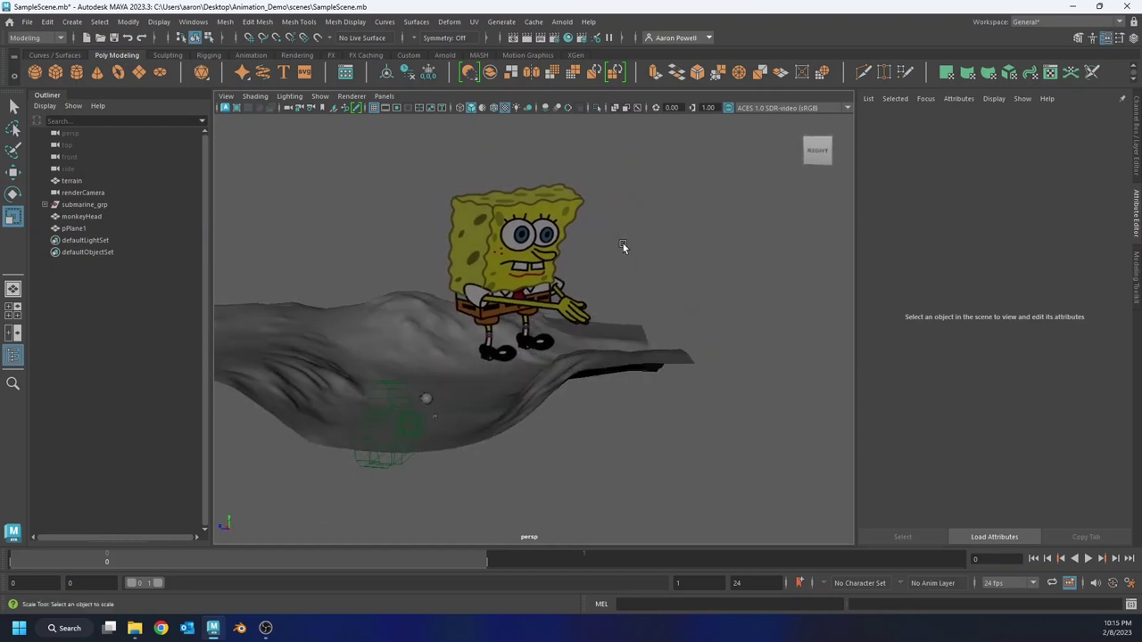
# - Make the plane's Scale X negative (-447.73) in the Channel Box to mirror the image
pyautogui.click(516, 231)
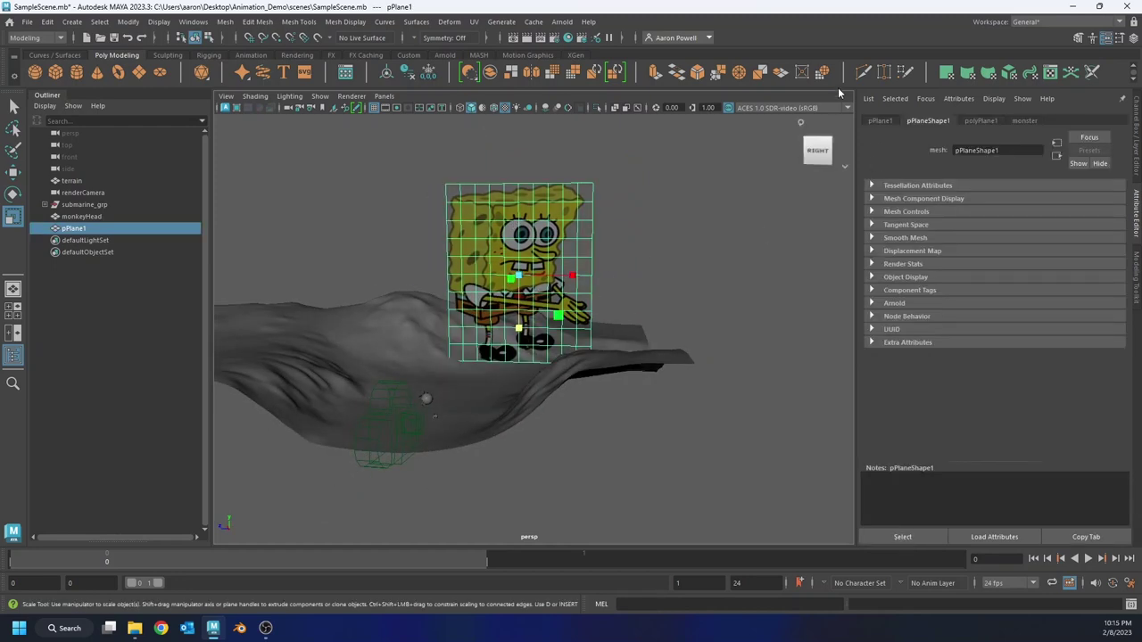
pyautogui.hotkey('ctrl', 'a')
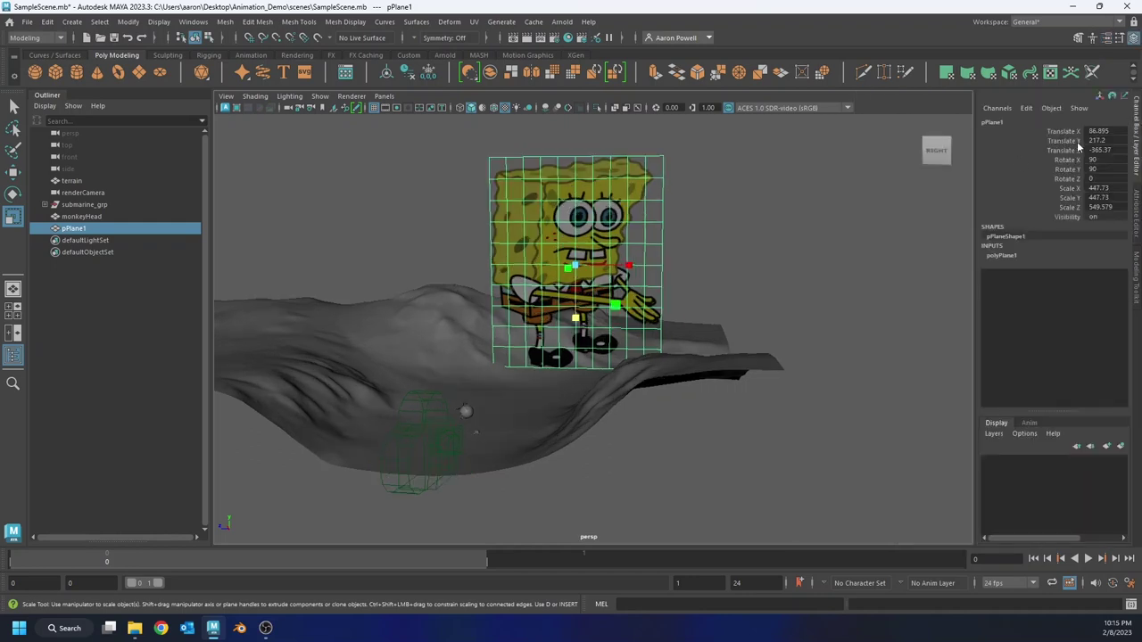
pyautogui.click(1096, 188)
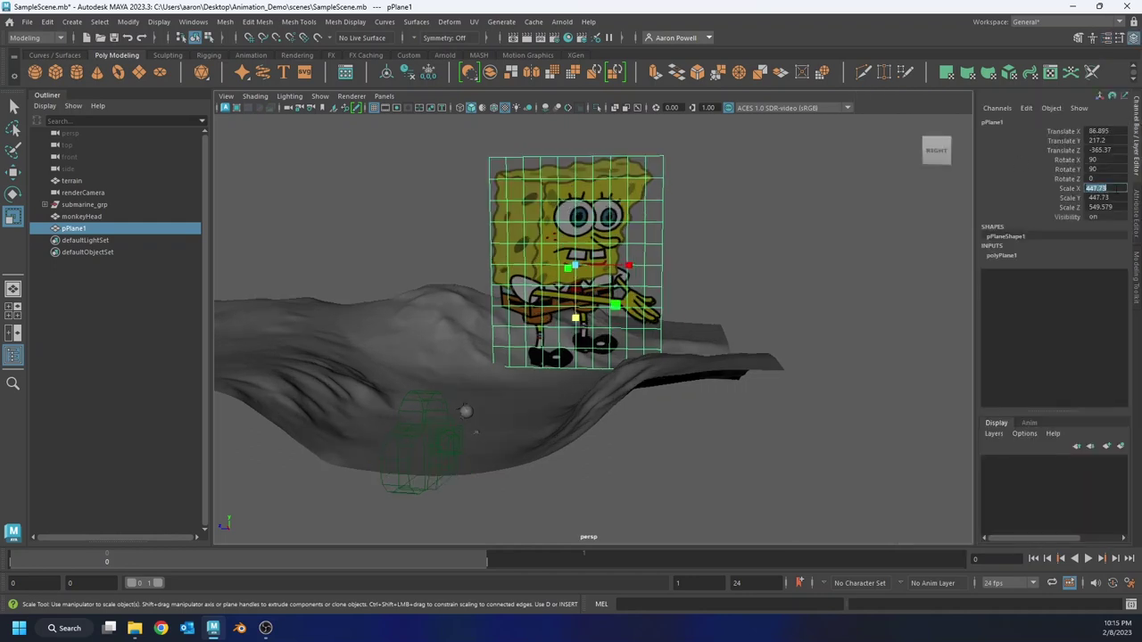
pyautogui.click(1118, 183)
pyautogui.write('-')
pyautogui.press('Return')
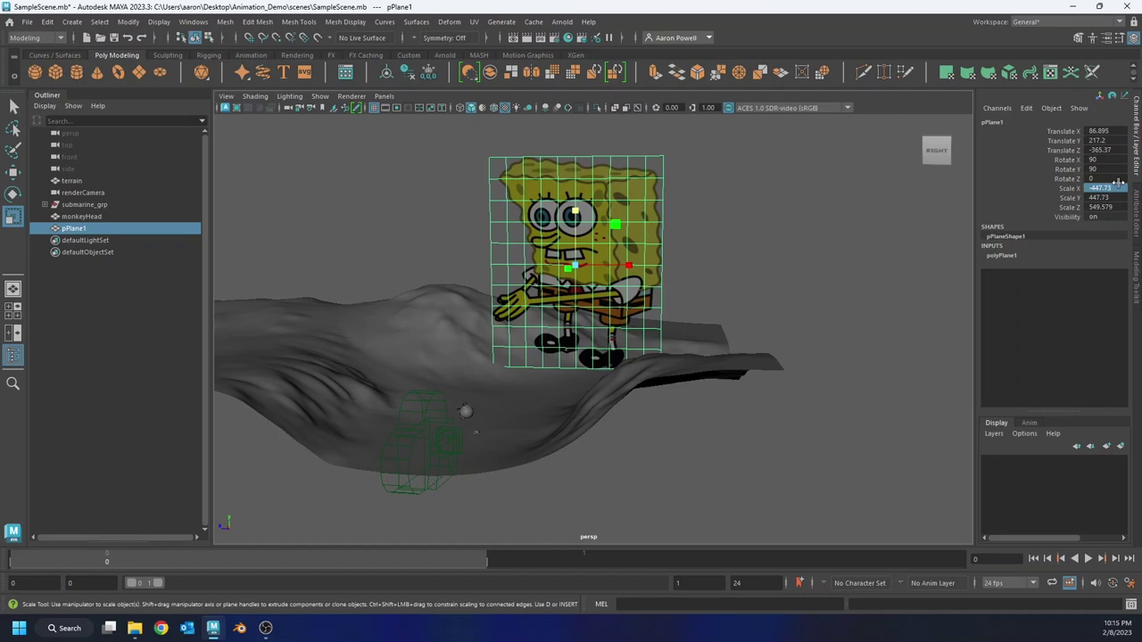
pyautogui.click(759, 241)
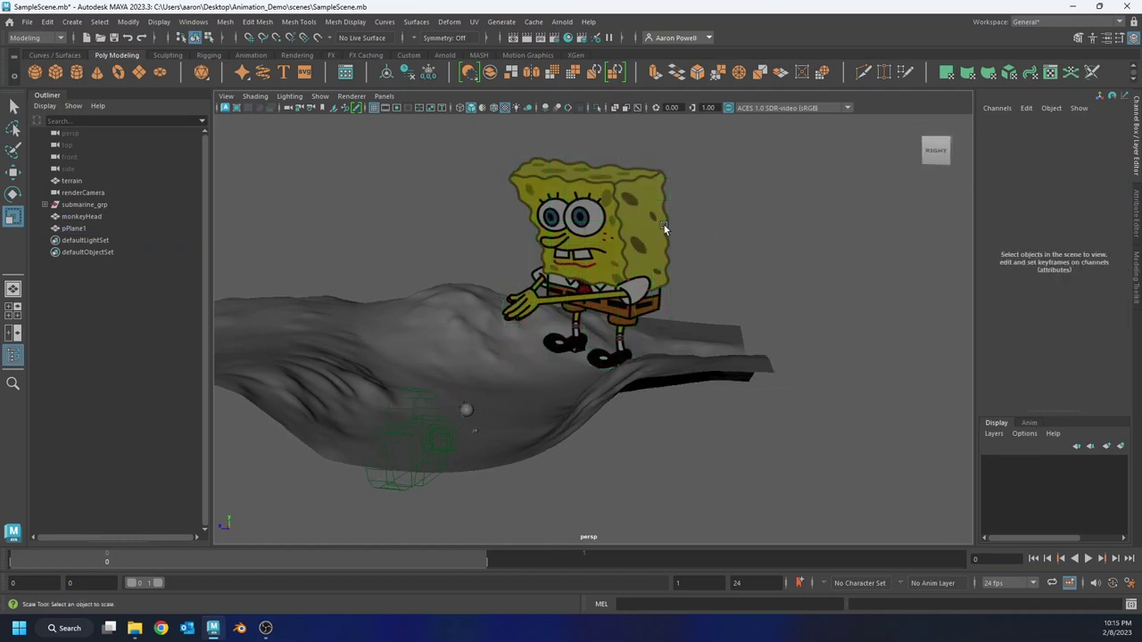
pyautogui.click(585, 252)
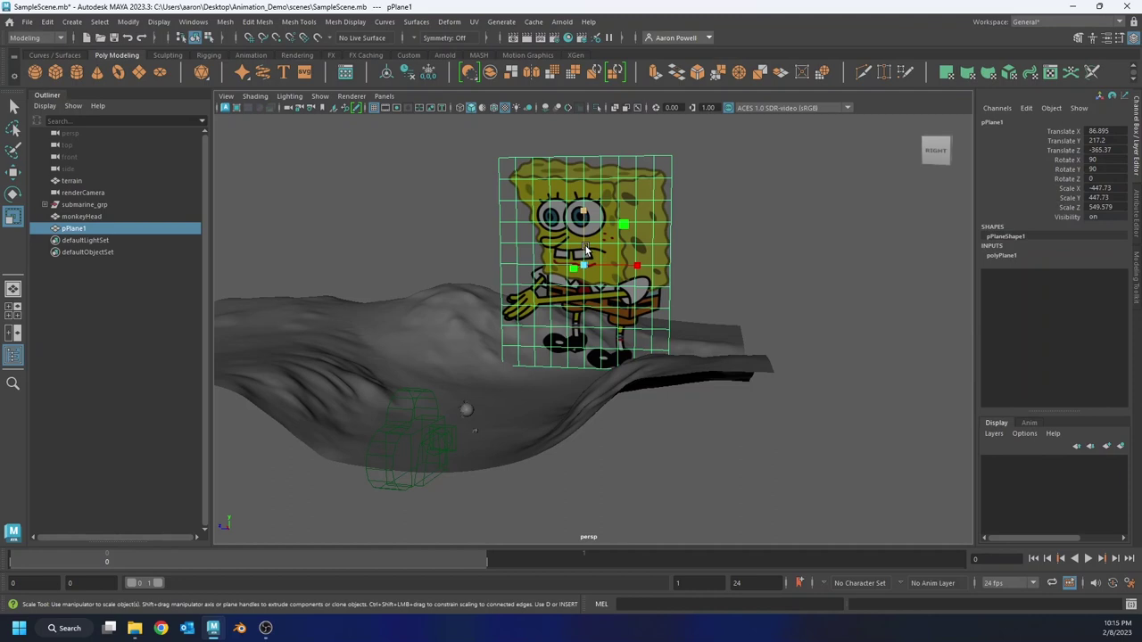
pyautogui.click(740, 196)
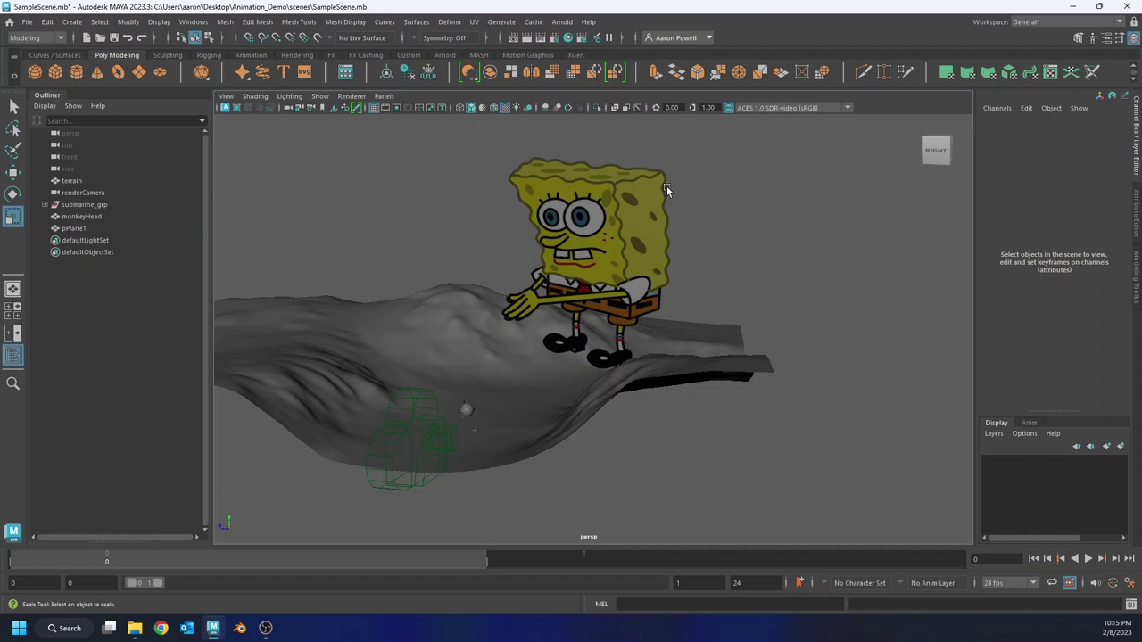
# - Graph the image plane's monster material network in Hypershade and enlarge the node editor
pyautogui.click(553, 170)
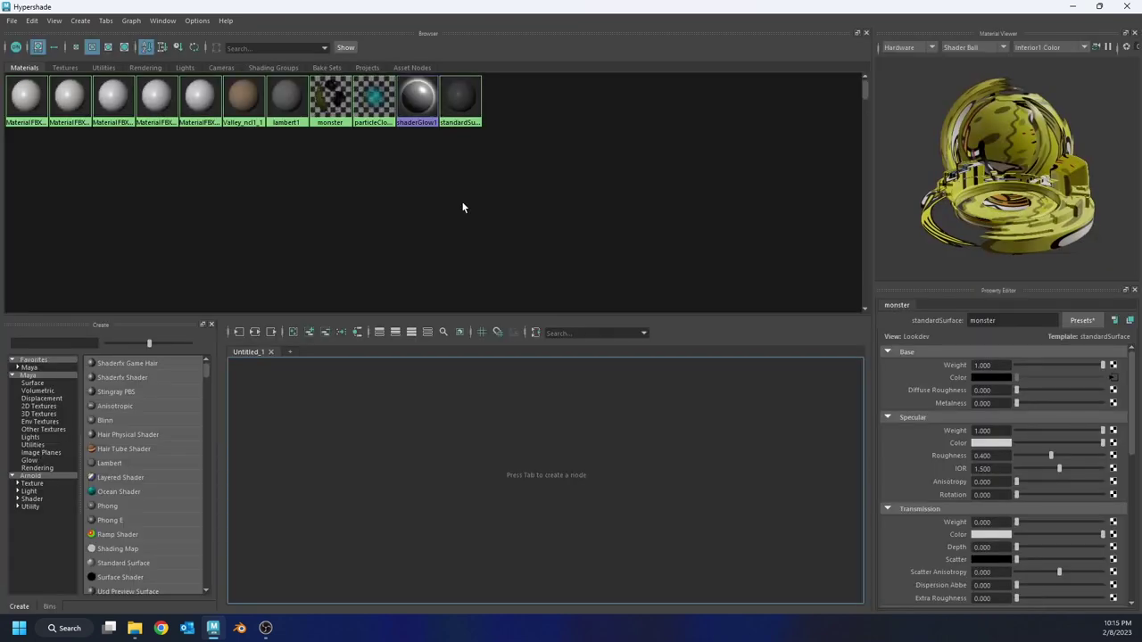
pyautogui.click(131, 20)
pyautogui.click(147, 47)
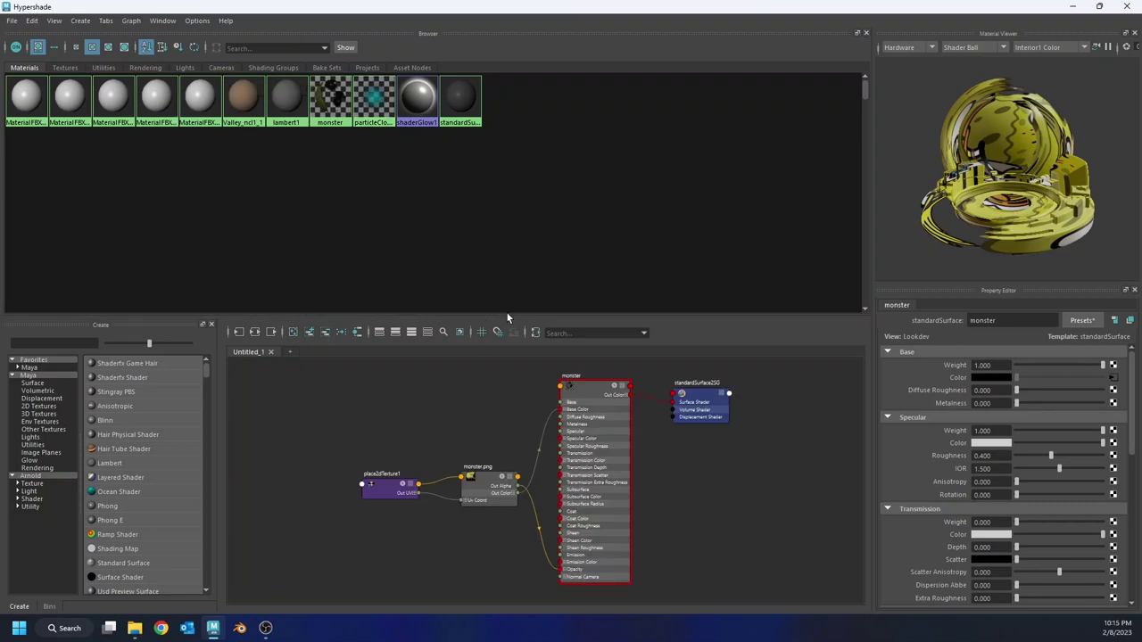
pyautogui.moveTo(508, 307); pyautogui.dragTo(508, 215)
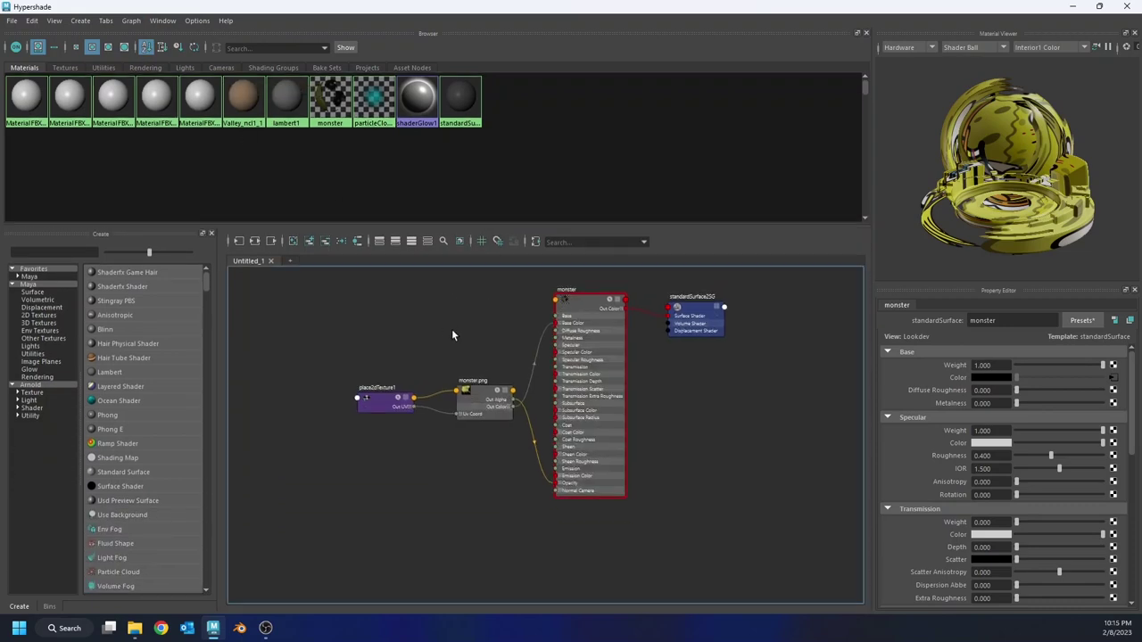
pyautogui.scroll(4, 482, 348)
pyautogui.scroll(-4, 486, 348)
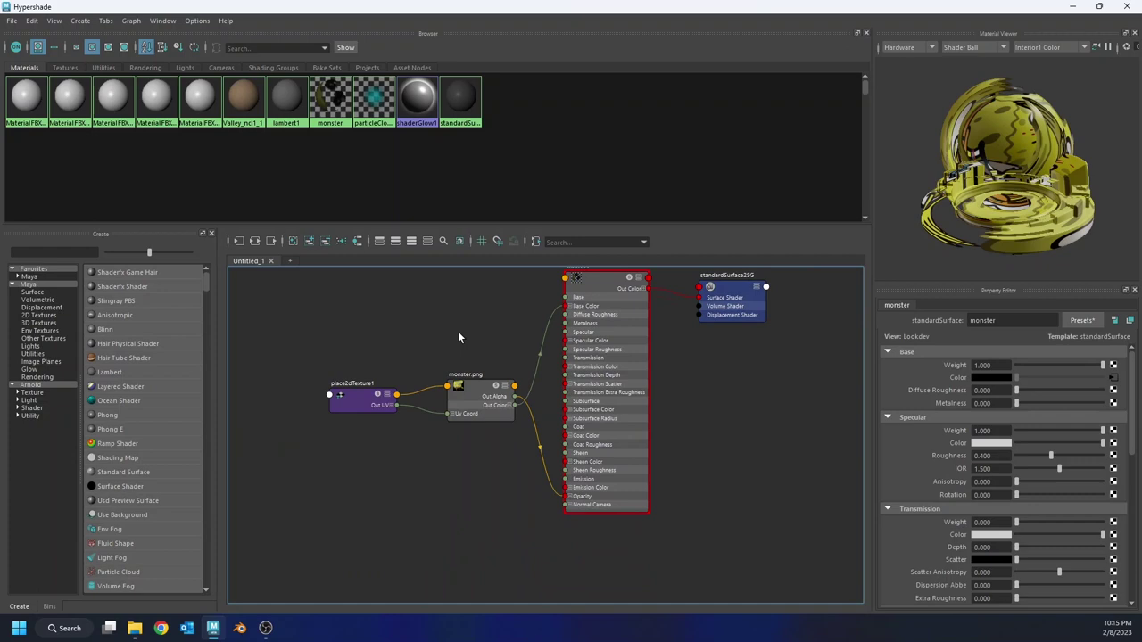
pyautogui.scroll(2, 436, 361)
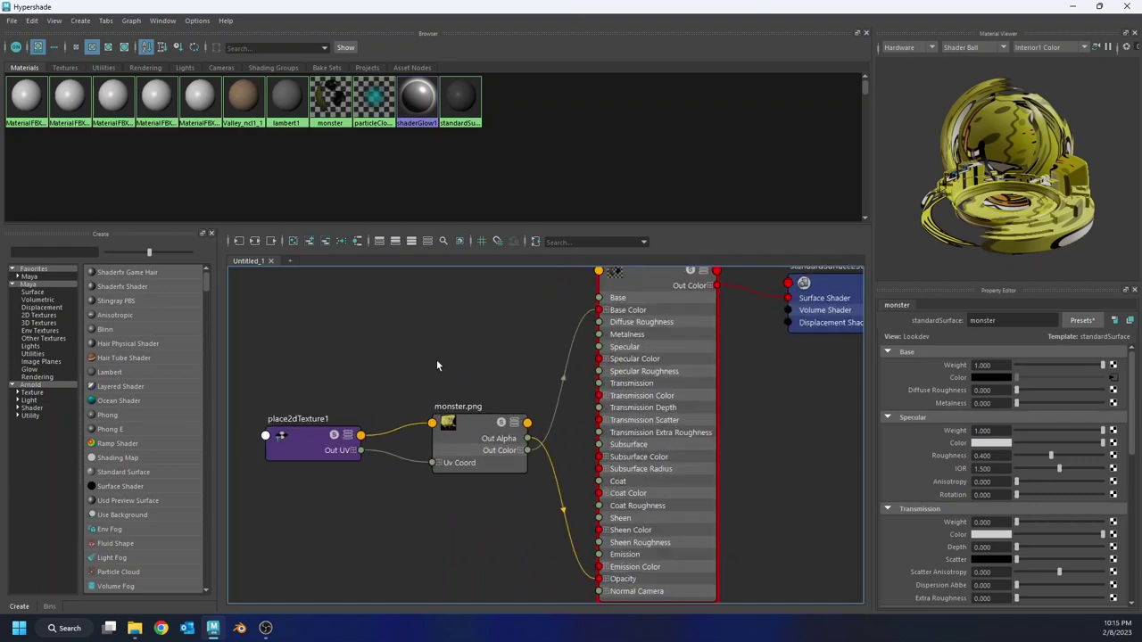
# - Inspect the monster.png file node and its connections to the monster material, then close Hypershade
pyautogui.click(462, 427)
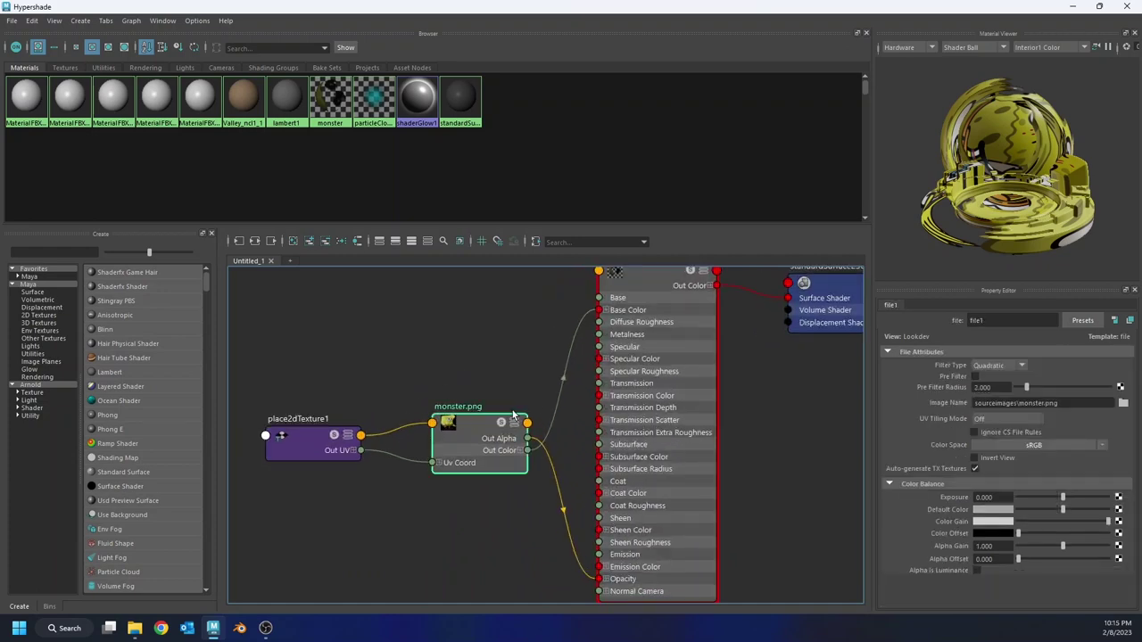
pyautogui.keyDown('alt'); pyautogui.moveTo(503, 366); pyautogui.dragTo(448, 389, button='middle'); pyautogui.keyUp('alt')
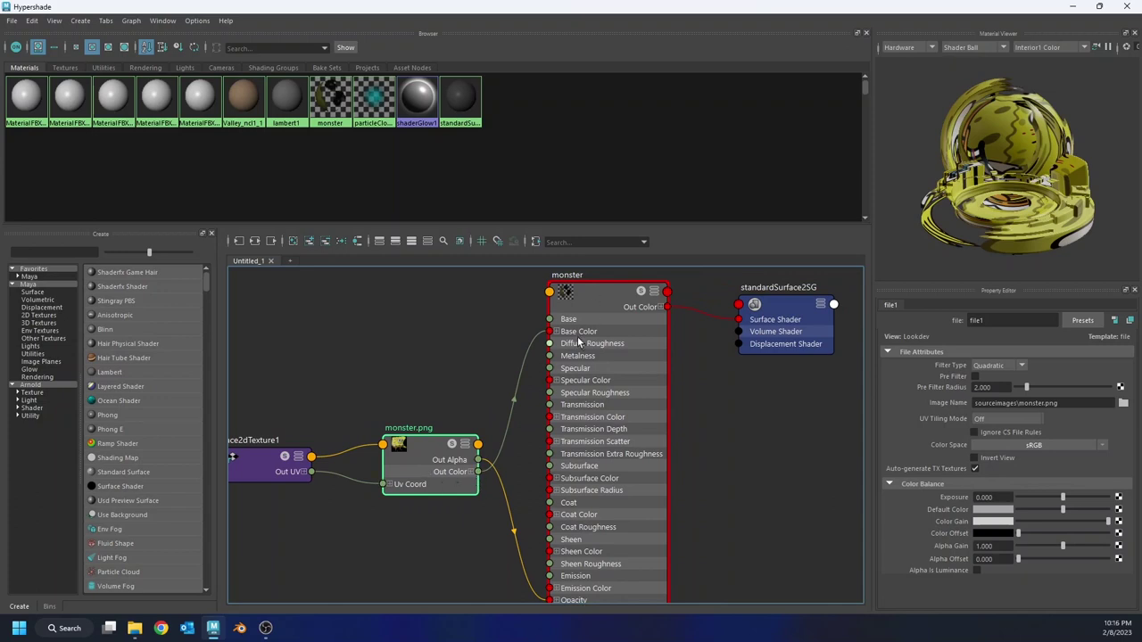
pyautogui.keyDown('alt'); pyautogui.moveTo(376, 372); pyautogui.dragTo(371, 304, button='middle'); pyautogui.keyUp('alt')
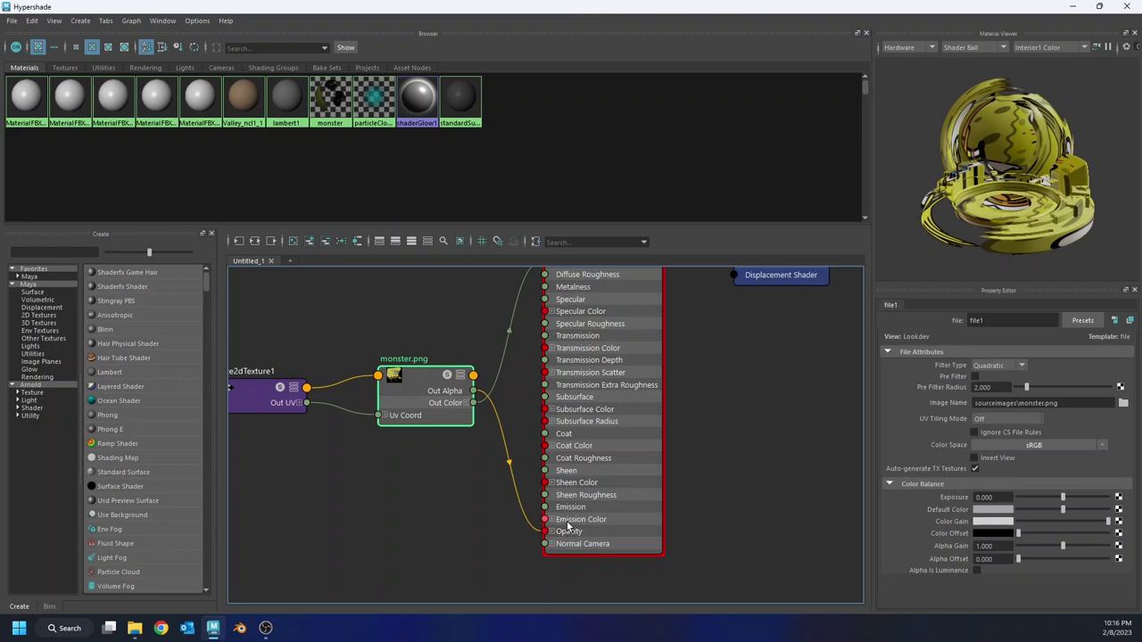
pyautogui.click(1132, 9)
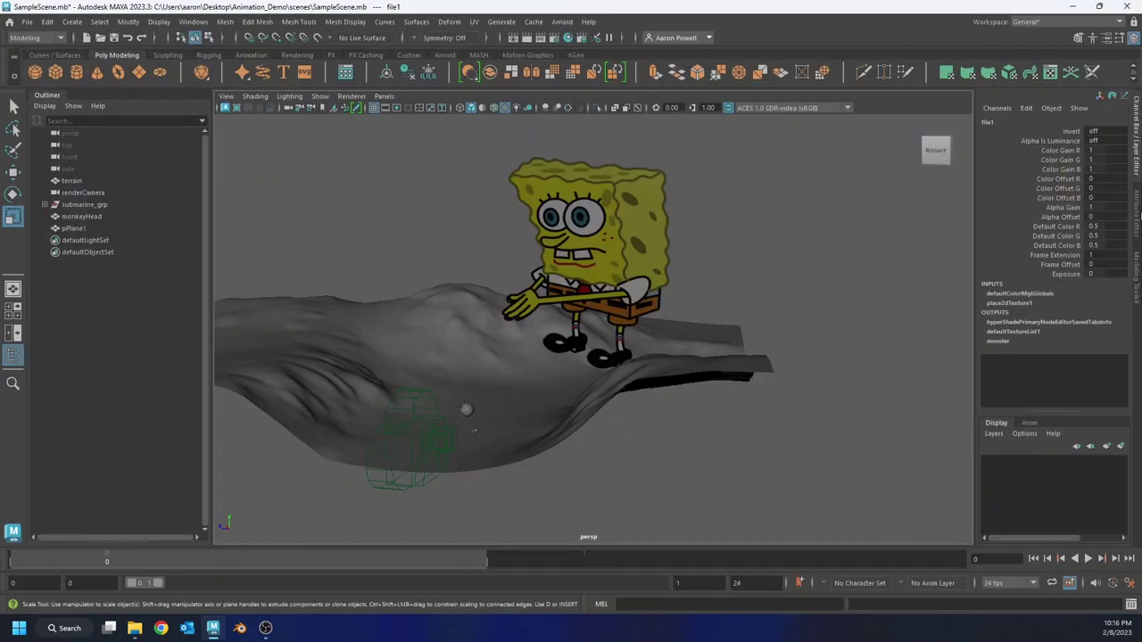
# - Set the monster material's Specular Weight to 0 in the Attribute Editor
pyautogui.click(1137, 214)
pyautogui.click(548, 257)
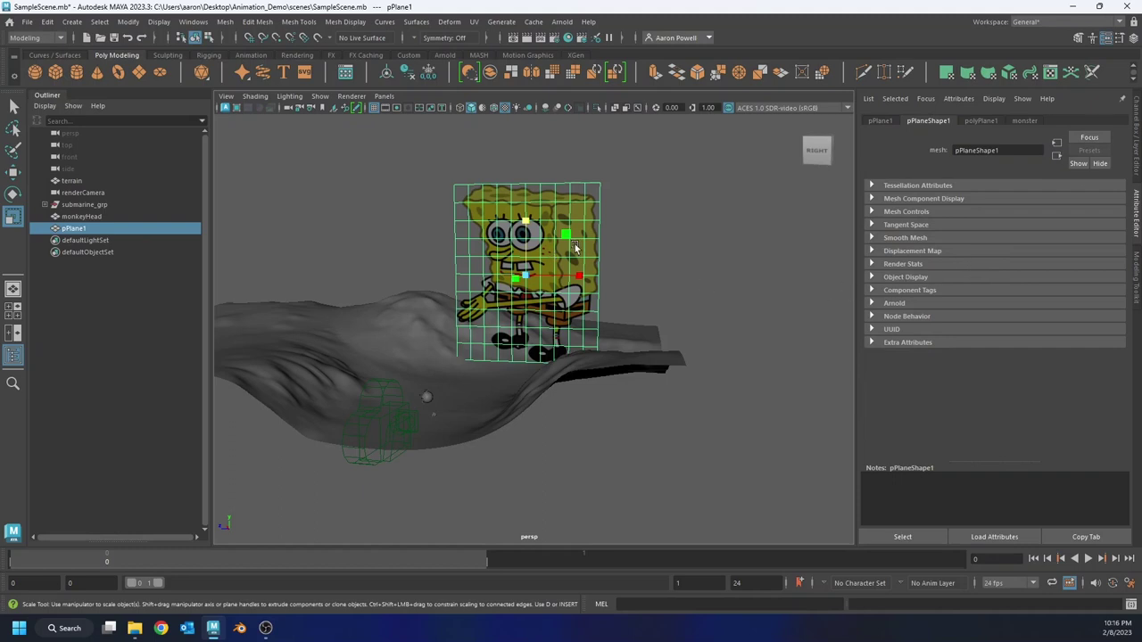
pyautogui.click(1024, 121)
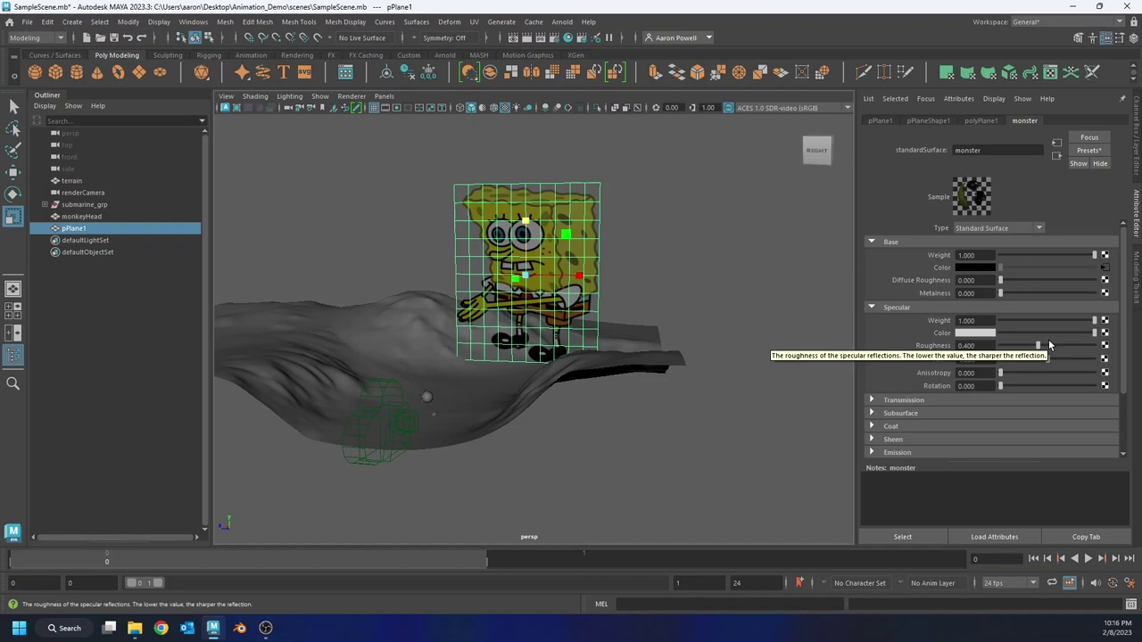
pyautogui.moveTo(1095, 320); pyautogui.dragTo(924, 318)
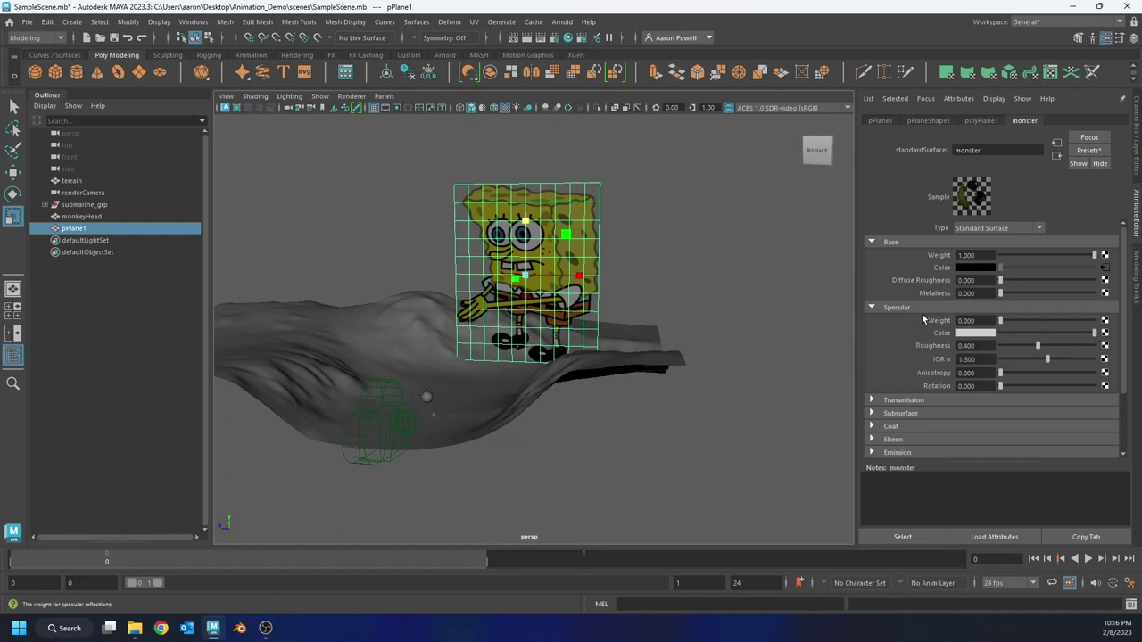
pyautogui.click(685, 241)
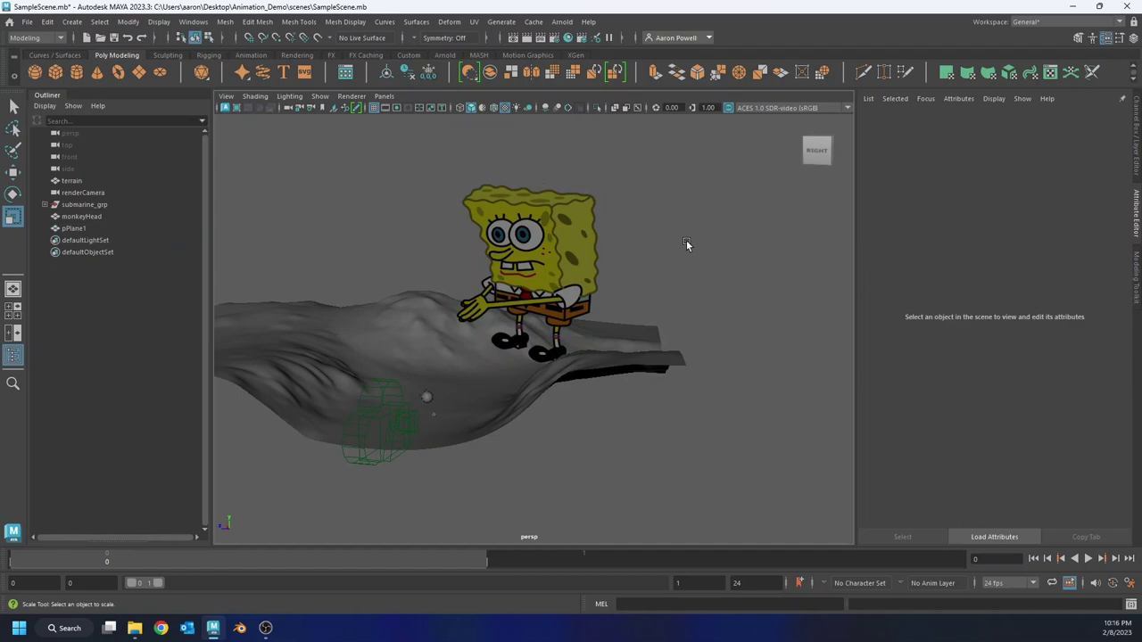
pyautogui.keyDown('alt'); pyautogui.moveTo(587, 241); pyautogui.dragTo(449, 316); pyautogui.keyUp('alt')
# - Move the SpongeBob plane behind the terrain
pyautogui.click(587, 241)
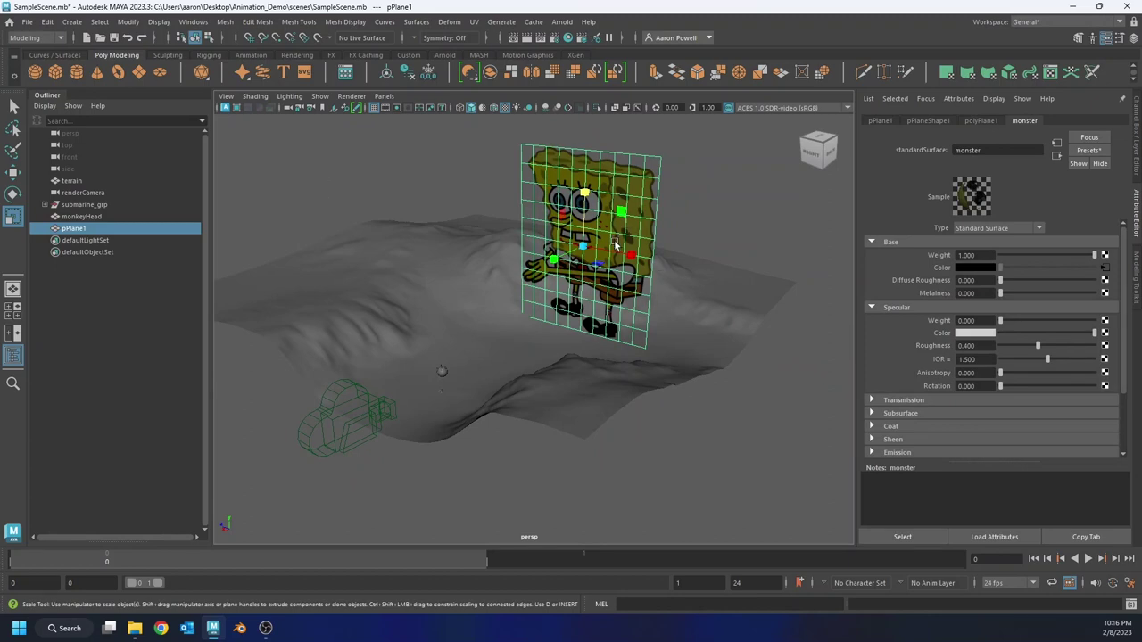
pyautogui.press('w')
pyautogui.keyDown('alt'); pyautogui.moveTo(634, 268); pyautogui.dragTo(691, 284); pyautogui.keyUp('alt')
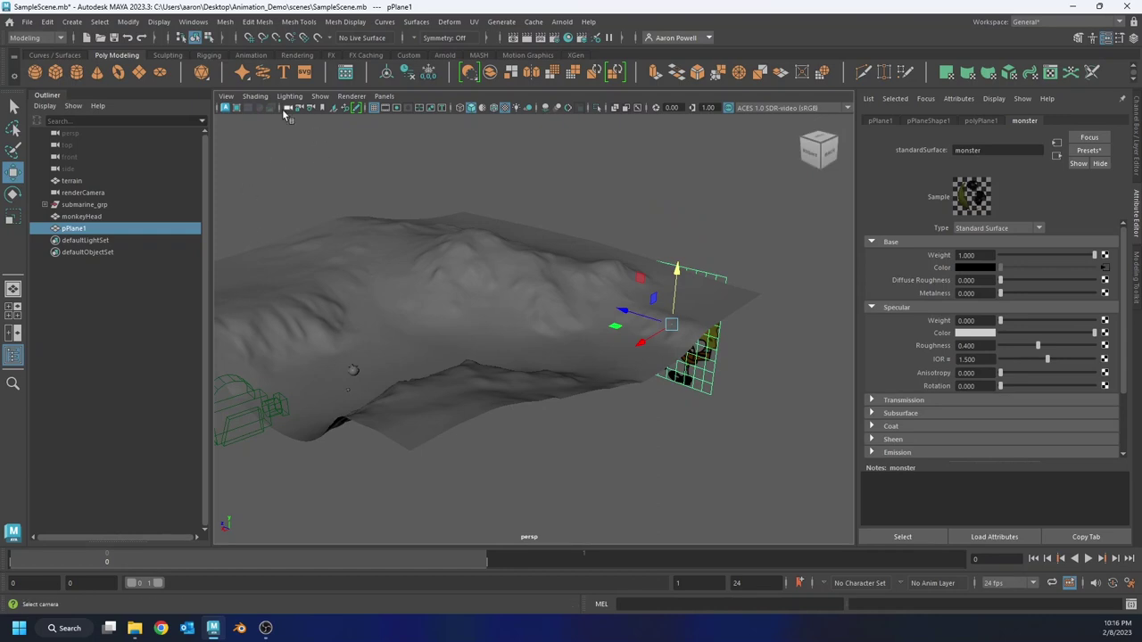
# - Through renderCamera, raise and scale the plane so SpongeBob peeks over the hill
pyautogui.click(287, 108)
pyautogui.click(324, 138)
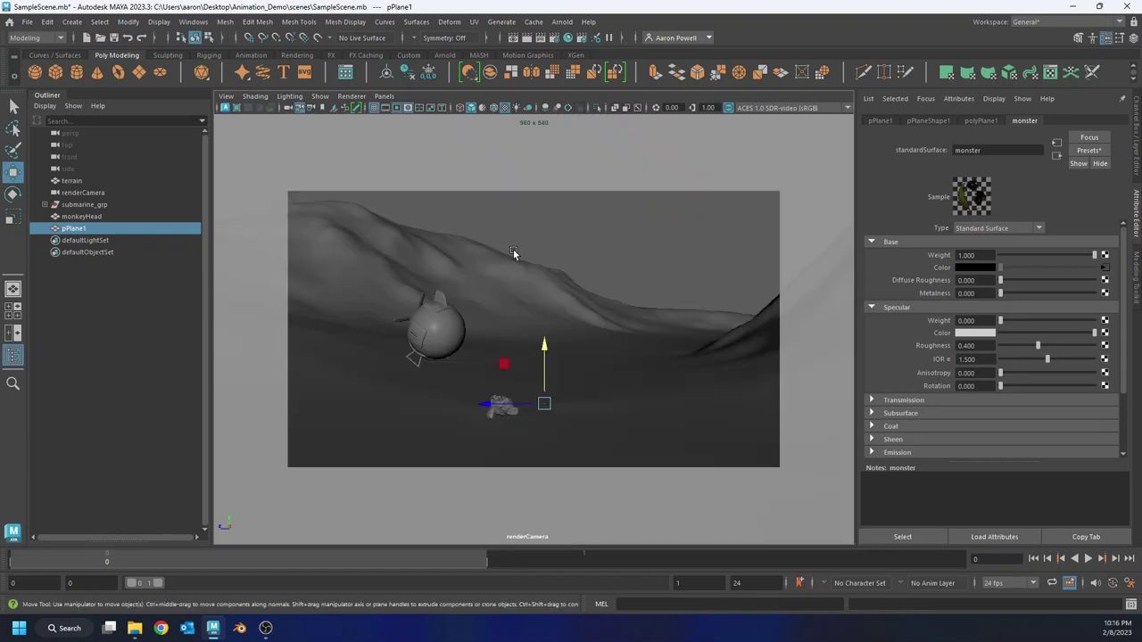
pyautogui.moveTo(571, 402); pyautogui.dragTo(711, 285)
pyautogui.press('r')
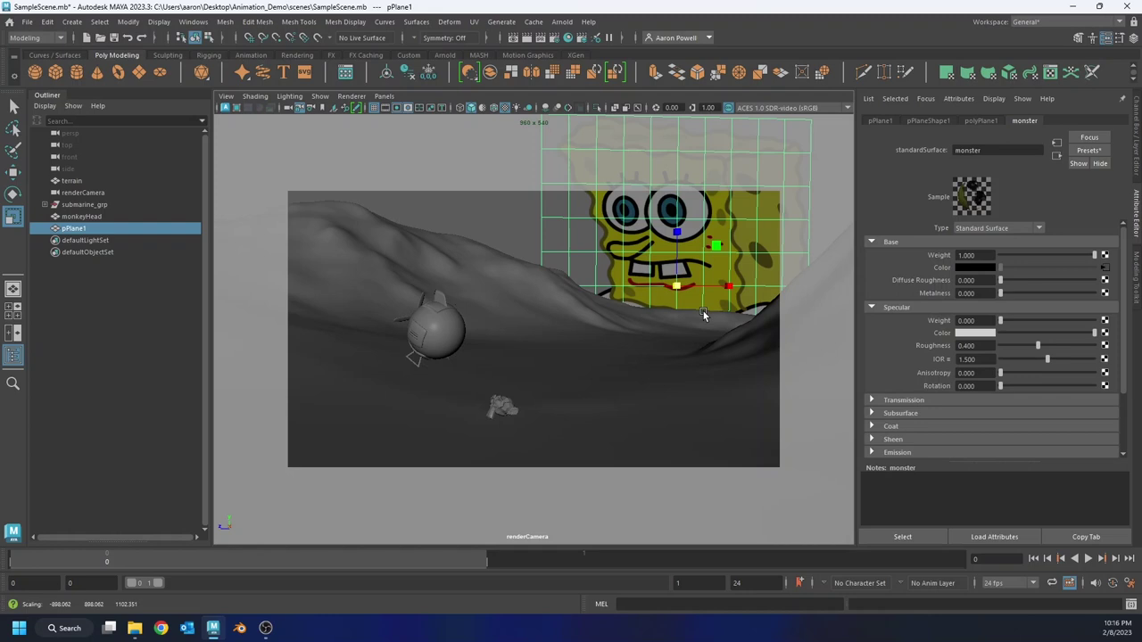
pyautogui.press('w')
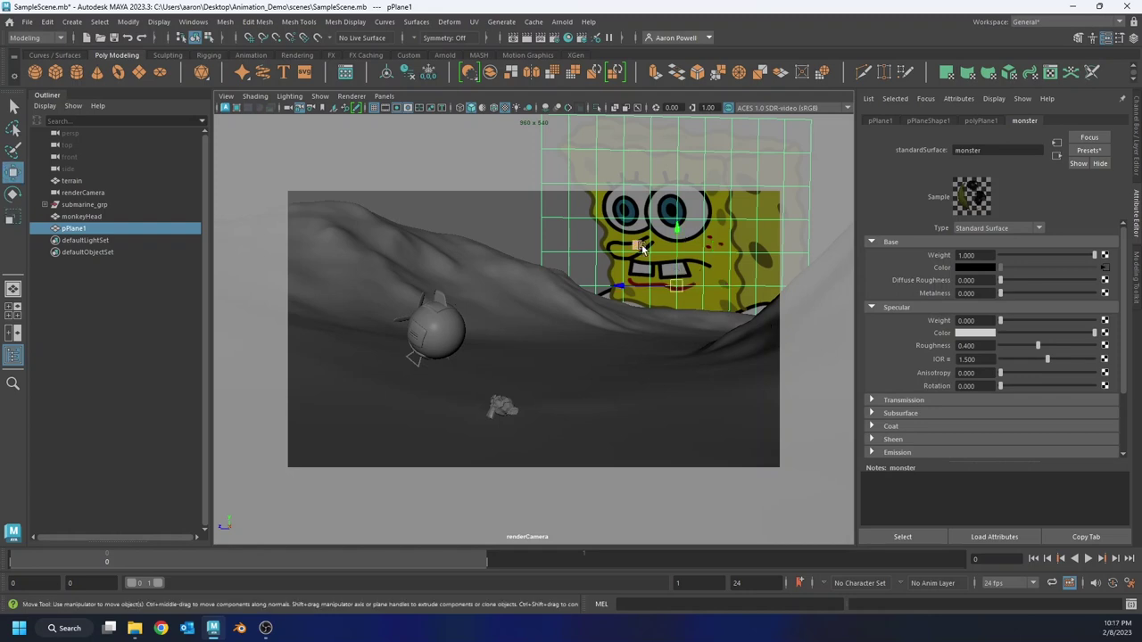
pyautogui.moveTo(641, 250); pyautogui.dragTo(603, 290)
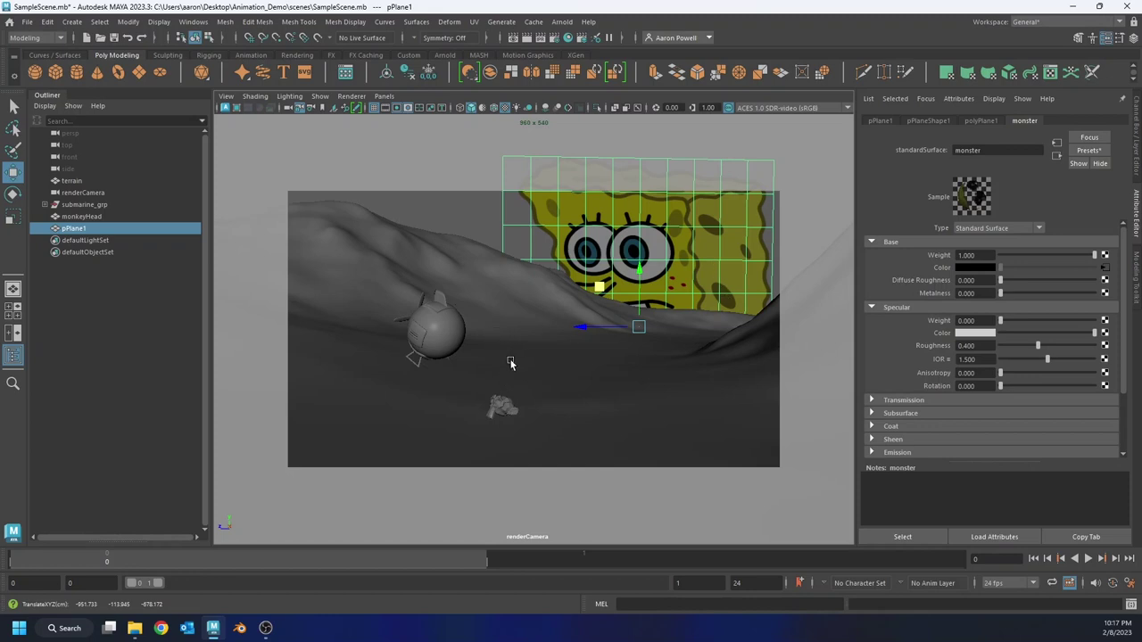
# - Set the animation and playback range to start at frame 1 and end at frame 240
pyautogui.click(475, 223)
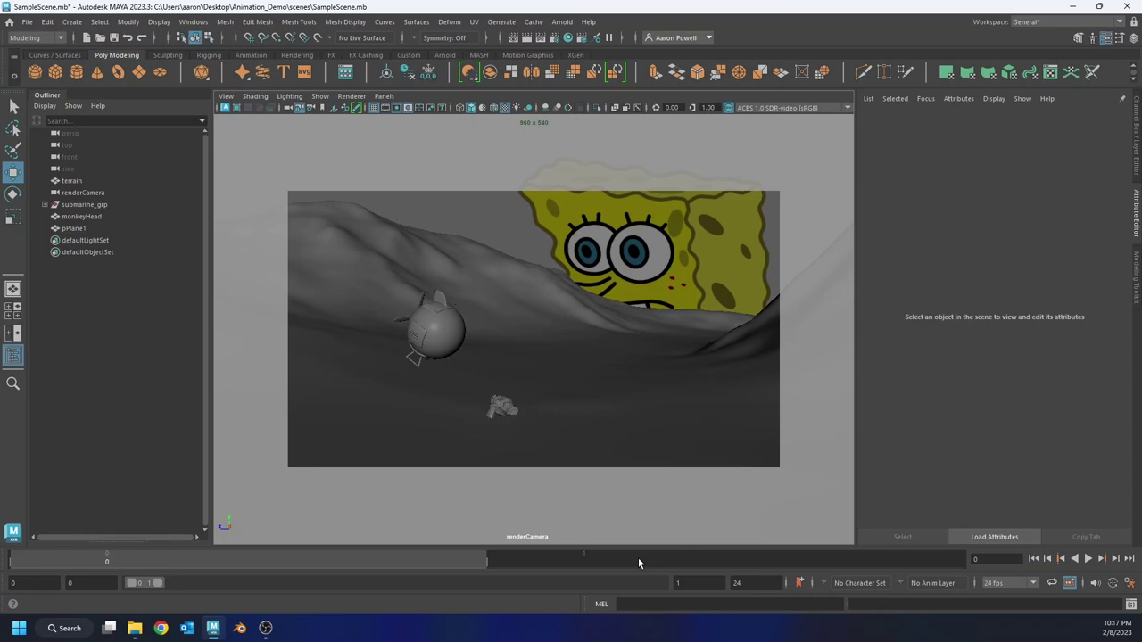
pyautogui.click(551, 564)
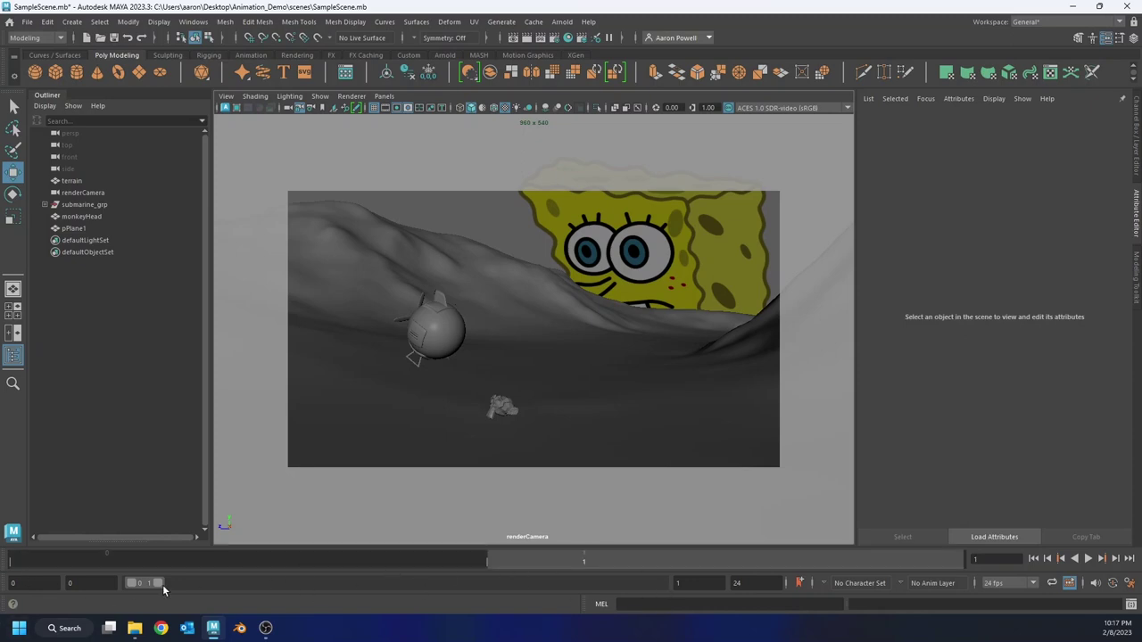
pyautogui.click(692, 583)
pyautogui.write('239')
pyautogui.press('Tab')
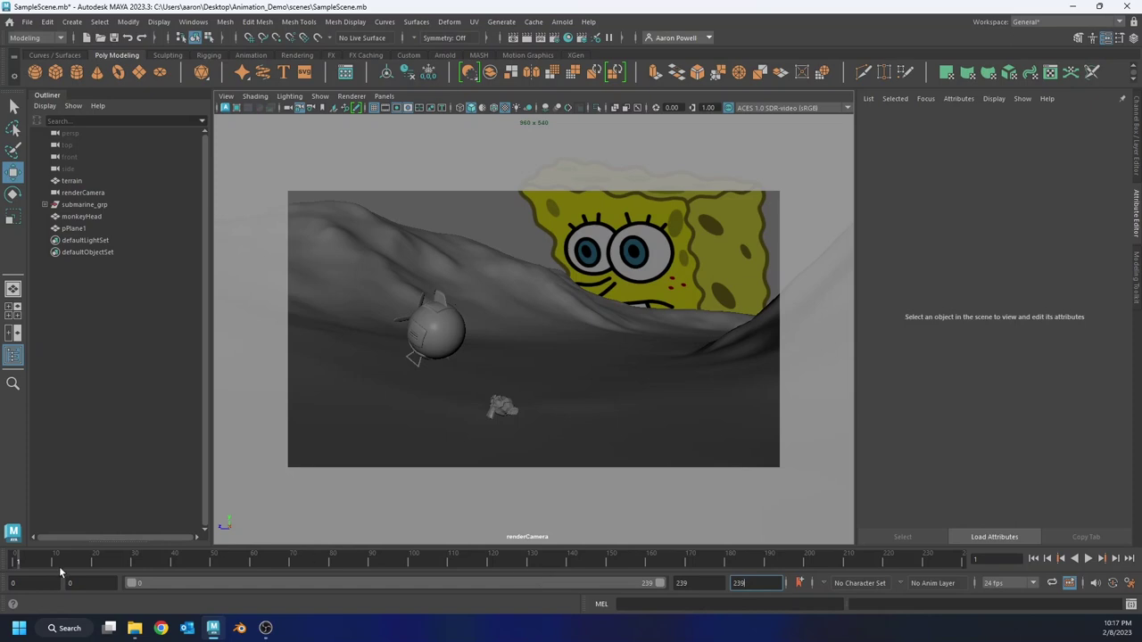
pyautogui.click(18, 583)
pyautogui.write('1')
pyautogui.press('Tab')
pyautogui.write('11')
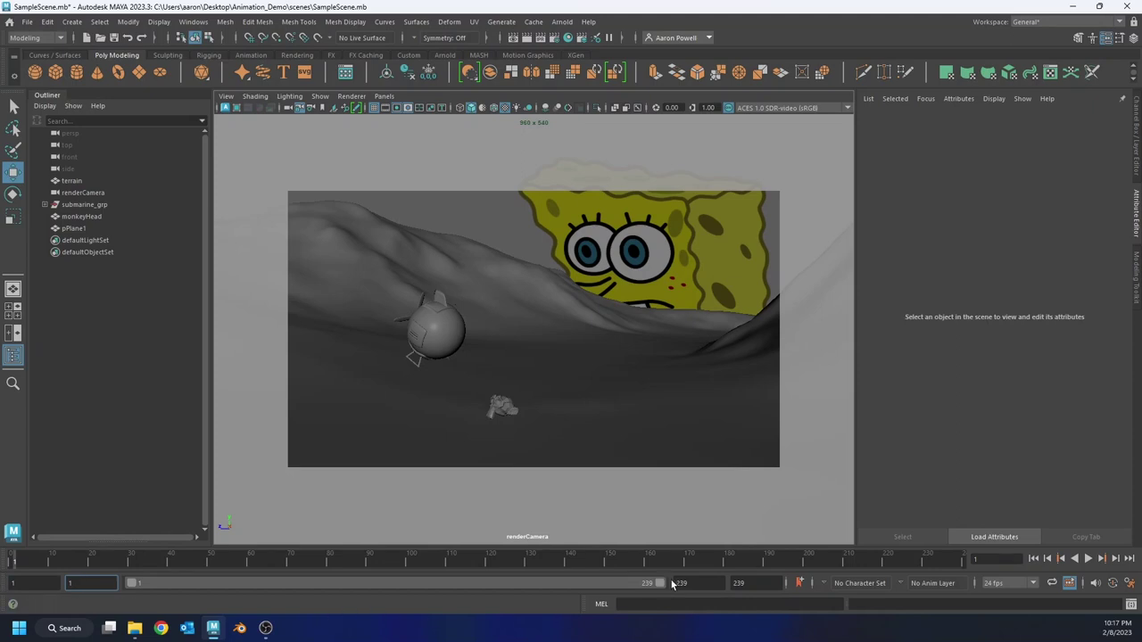
pyautogui.press('Tab')
pyautogui.write('240')
pyautogui.press('Tab')
pyautogui.write('240')
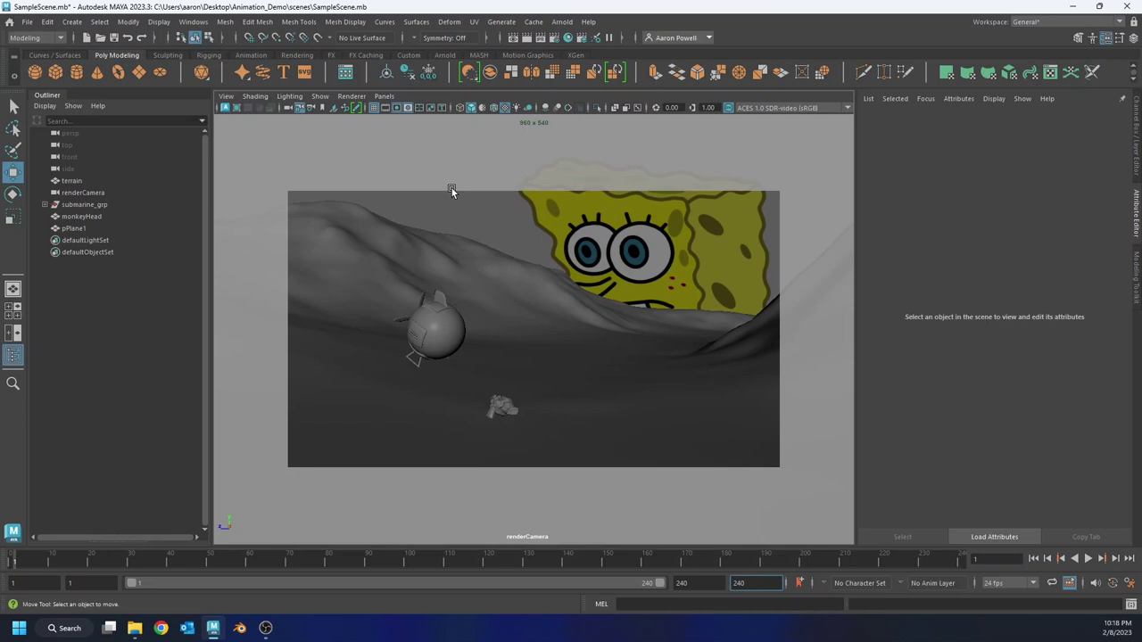
# - Select the submarine group, try moving it, then undo the move
pyautogui.click(446, 332)
pyautogui.press('Up')
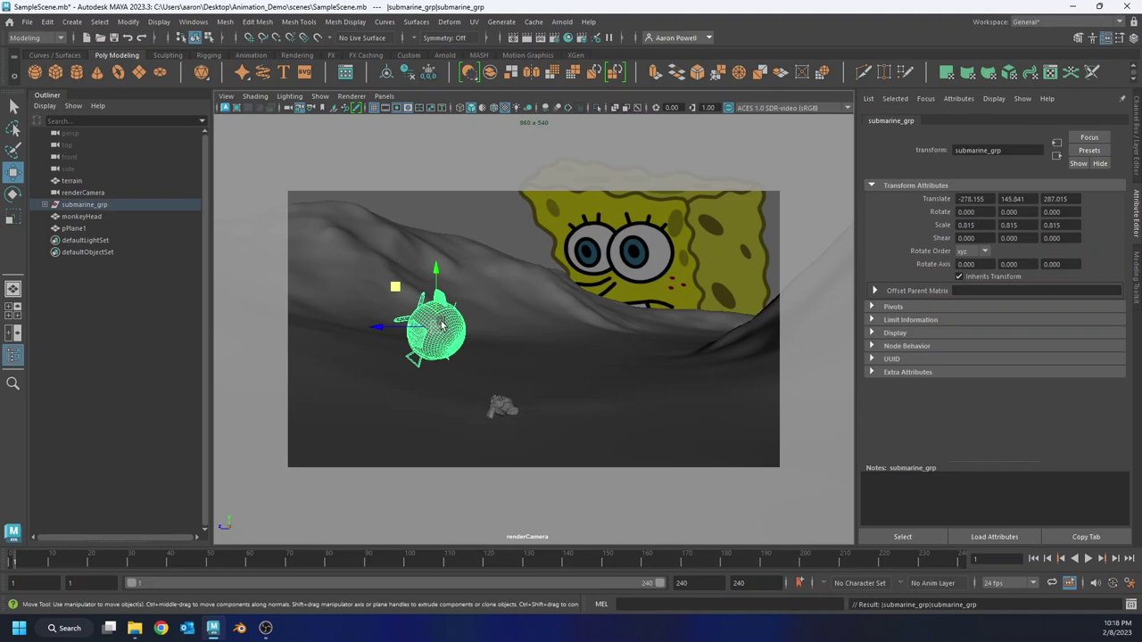
pyautogui.moveTo(441, 325); pyautogui.dragTo(470, 355)
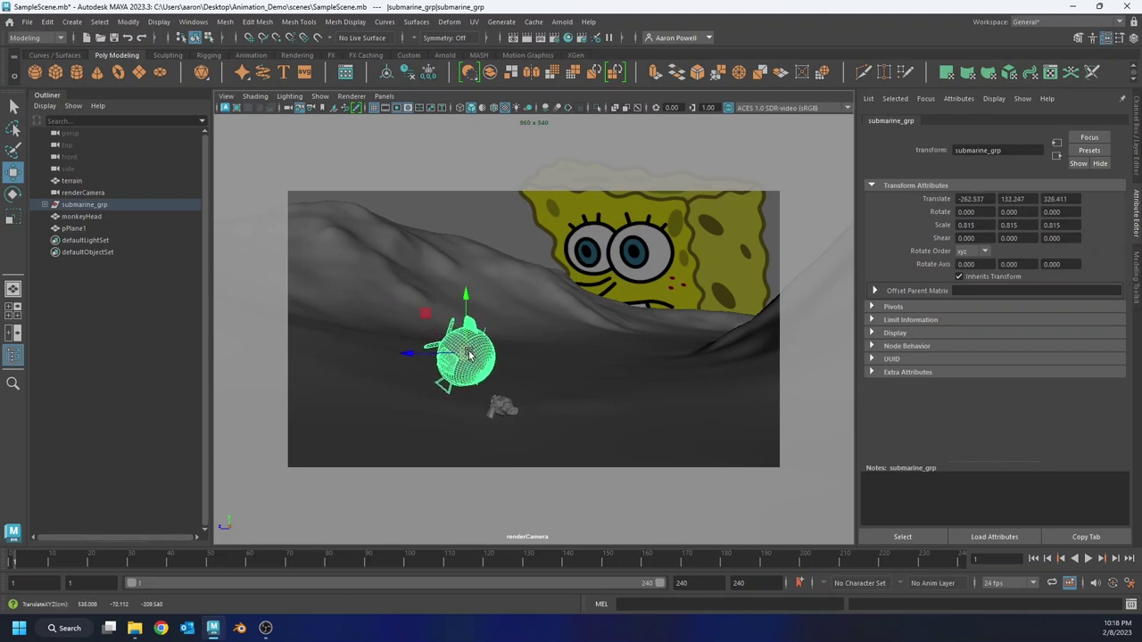
pyautogui.hotkey('ctrl', 'z')
# - Switch to the four-view layout and set one panel to the top camera
pyautogui.click(605, 241)
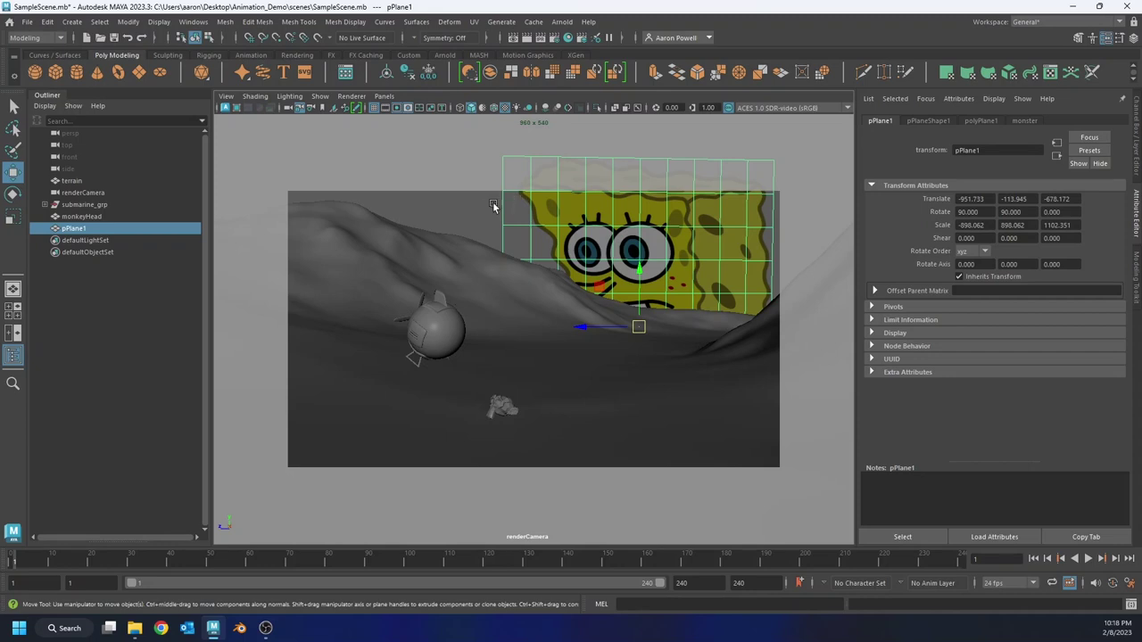
pyautogui.press('space')
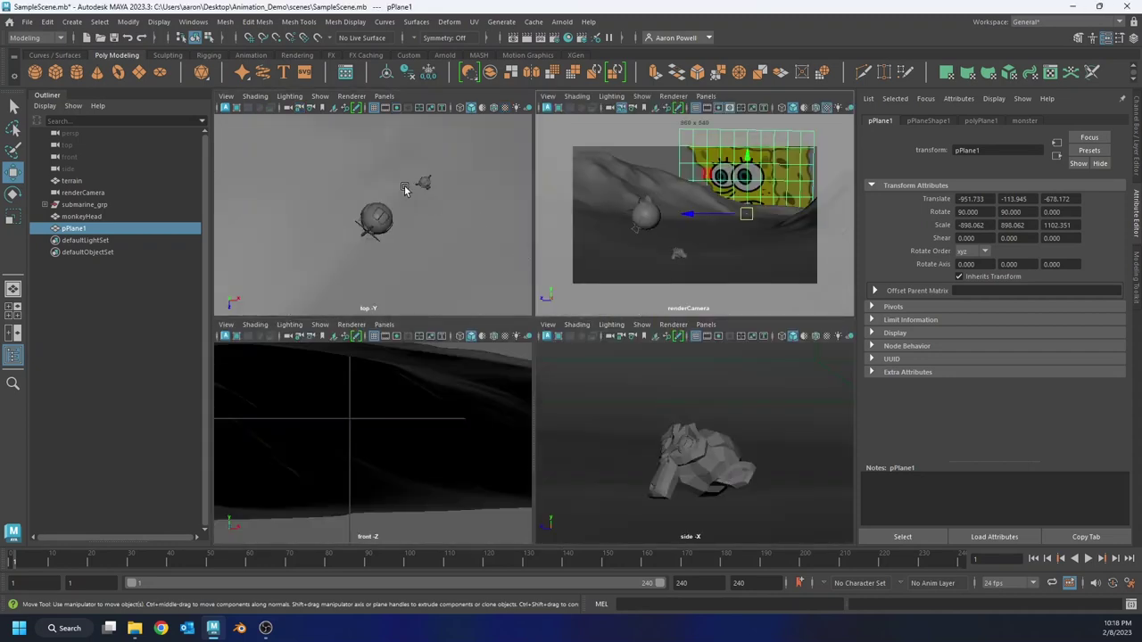
pyautogui.click(1135, 110)
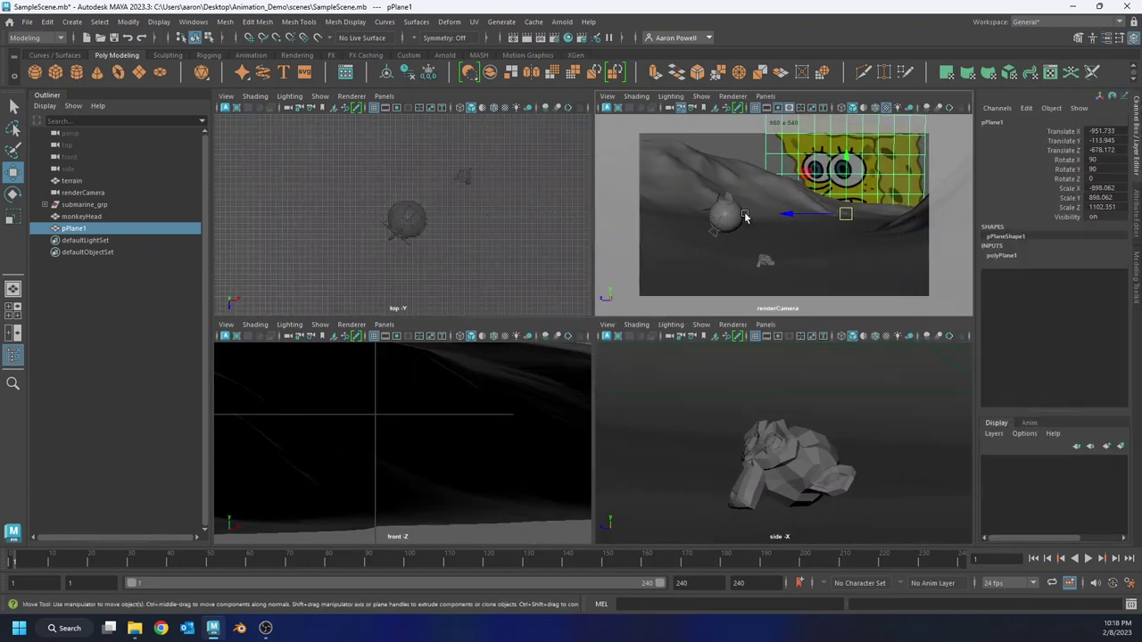
pyautogui.click(741, 135)
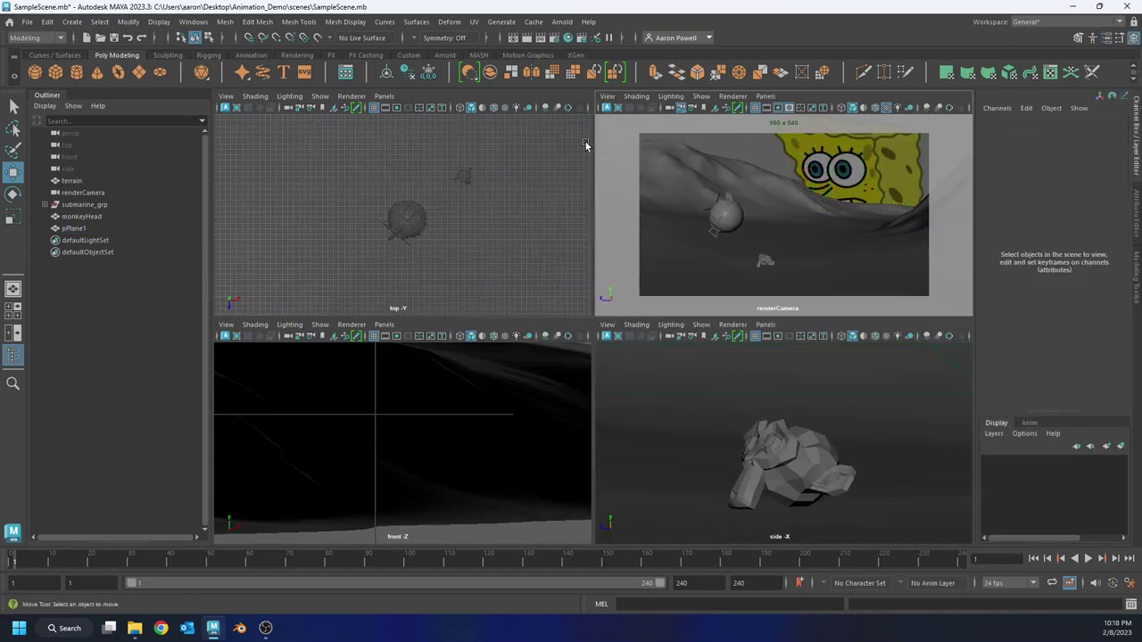
pyautogui.click(287, 108)
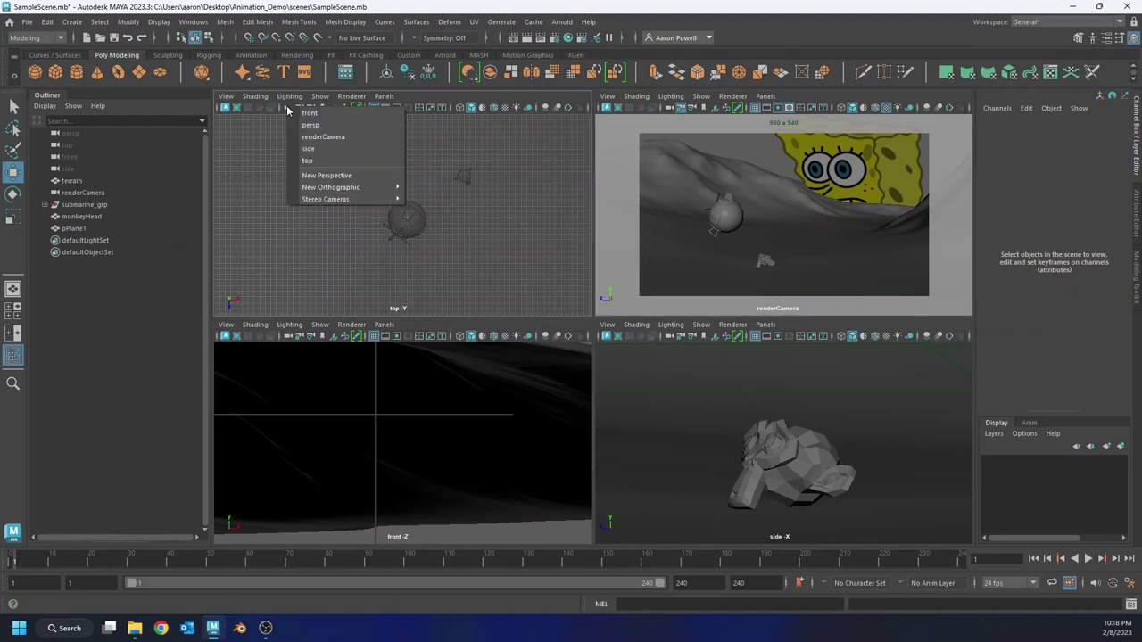
pyautogui.click(308, 161)
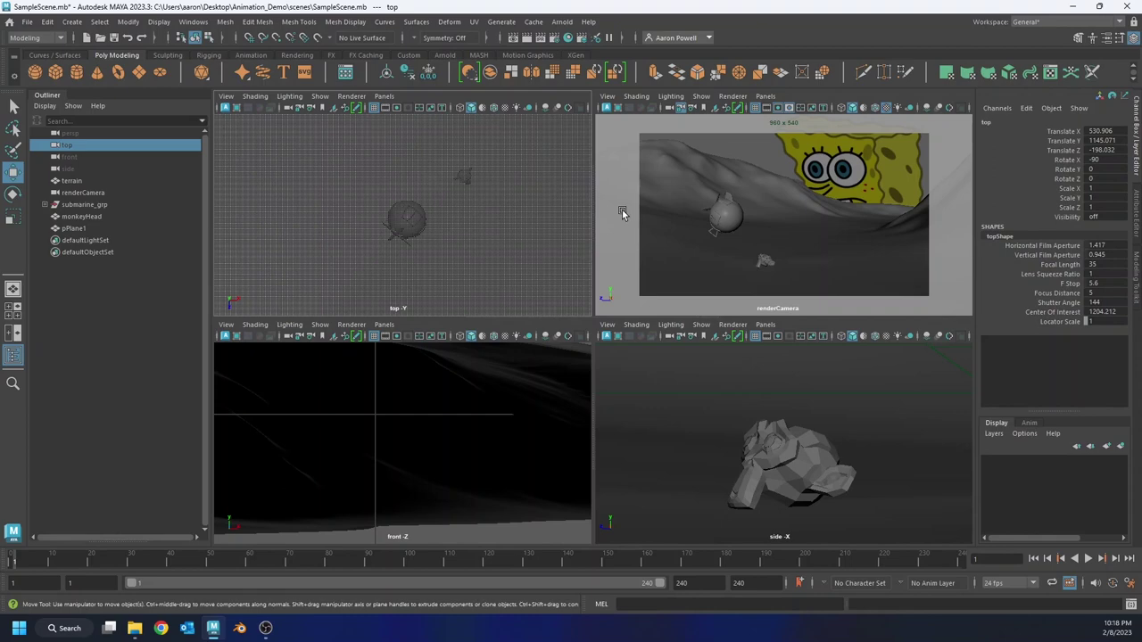
# - Select renderCamera and frame it in the top, front and side views
pyautogui.click(744, 136)
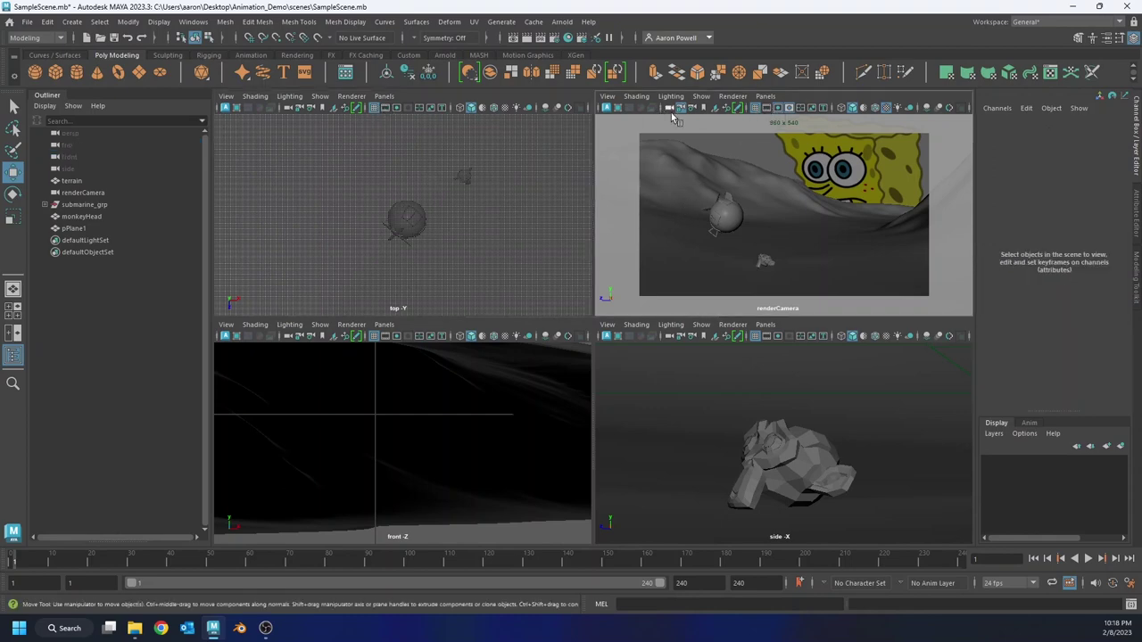
pyautogui.click(736, 163)
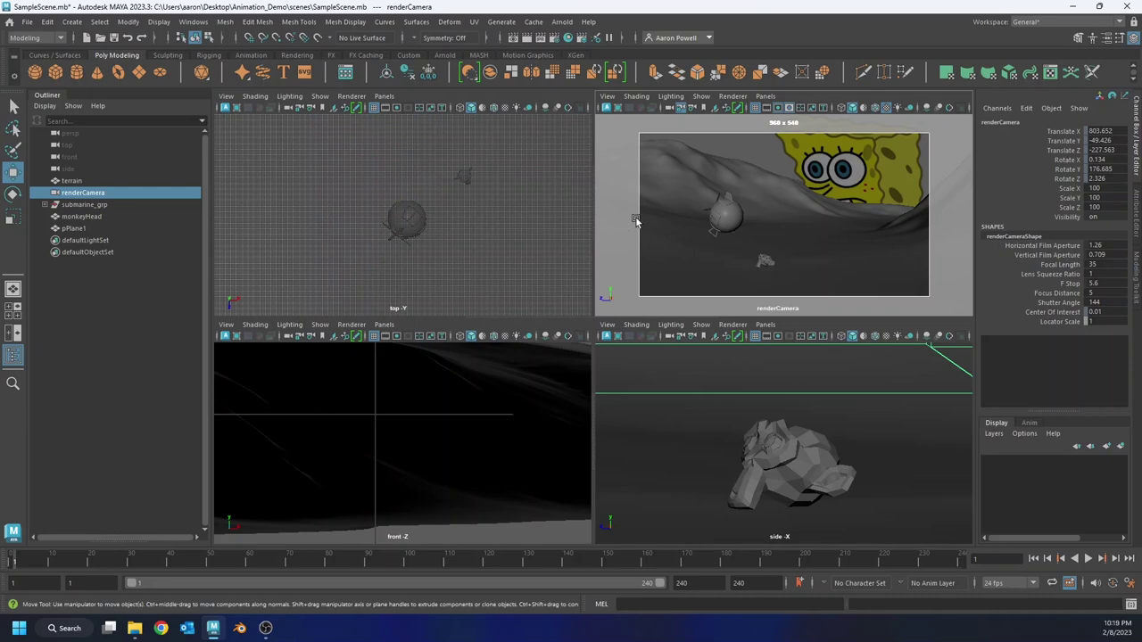
pyautogui.press('f')
pyautogui.scroll(-3, 397, 267)
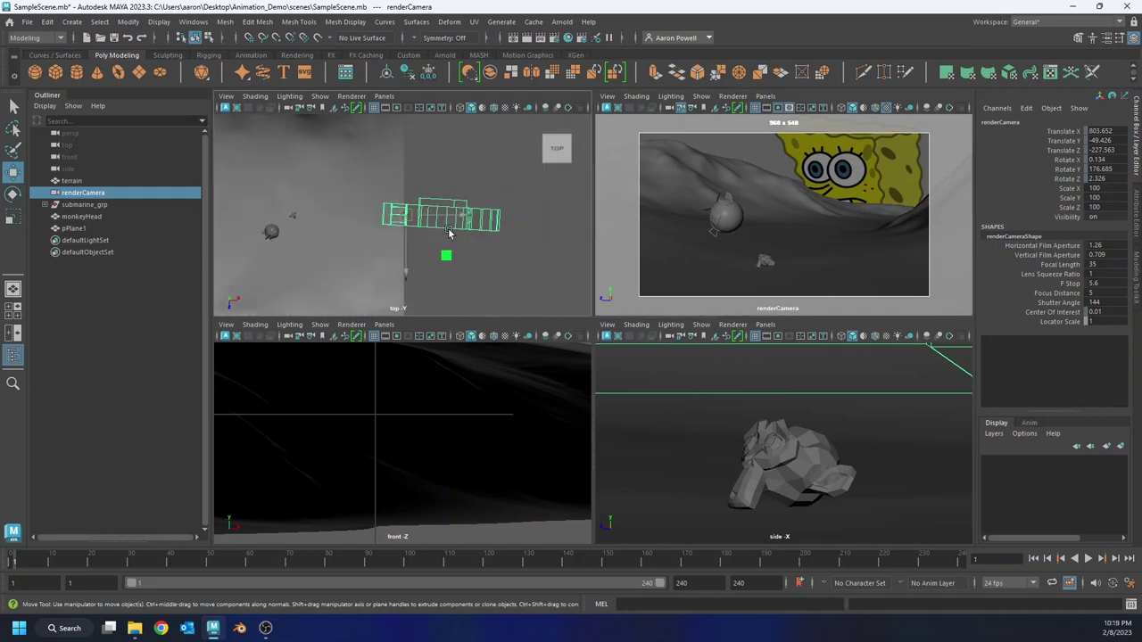
pyautogui.press('f')
pyautogui.press('f')
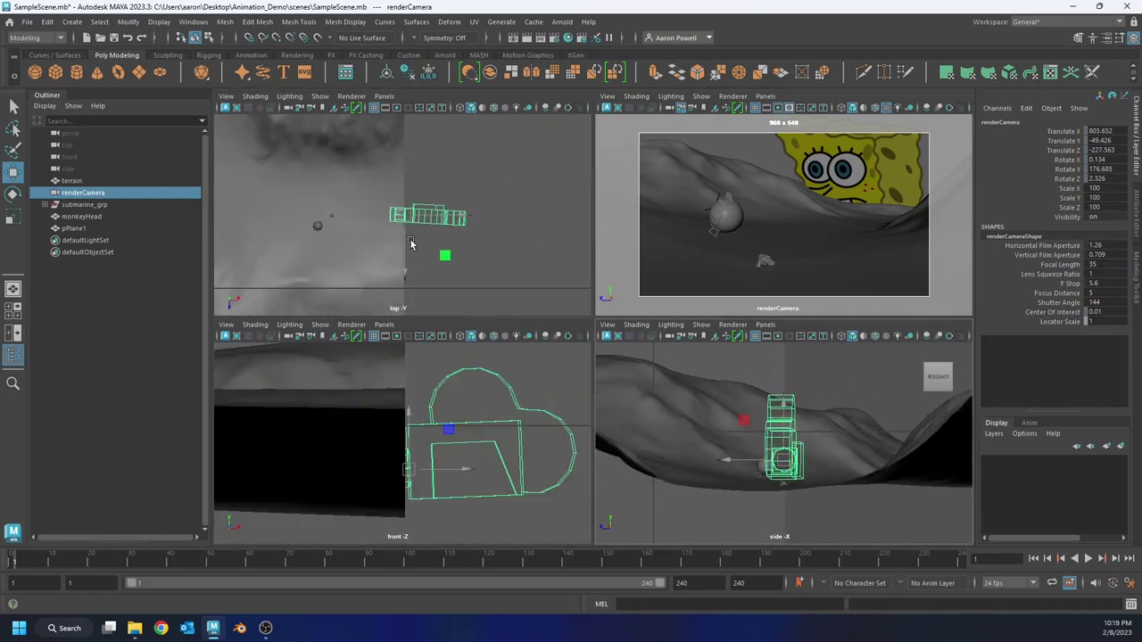
pyautogui.scroll(-2, 415, 220)
pyautogui.scroll(3, 415, 221)
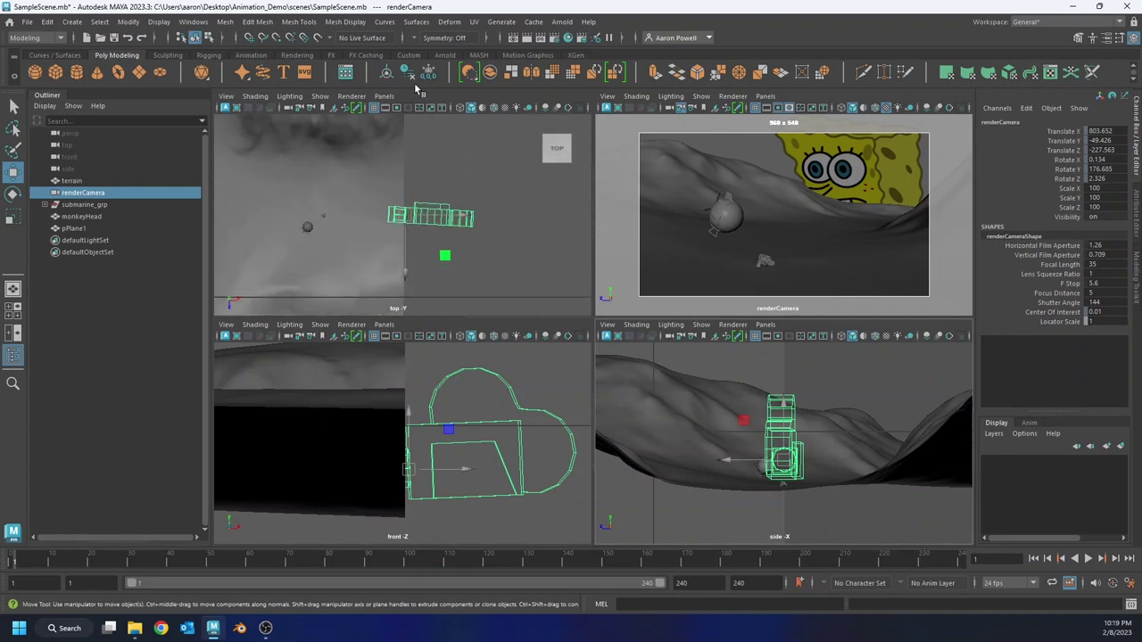
# - Change the top panel to the persp camera and frame renderCamera there for moving
pyautogui.click(288, 108)
pyautogui.click(304, 125)
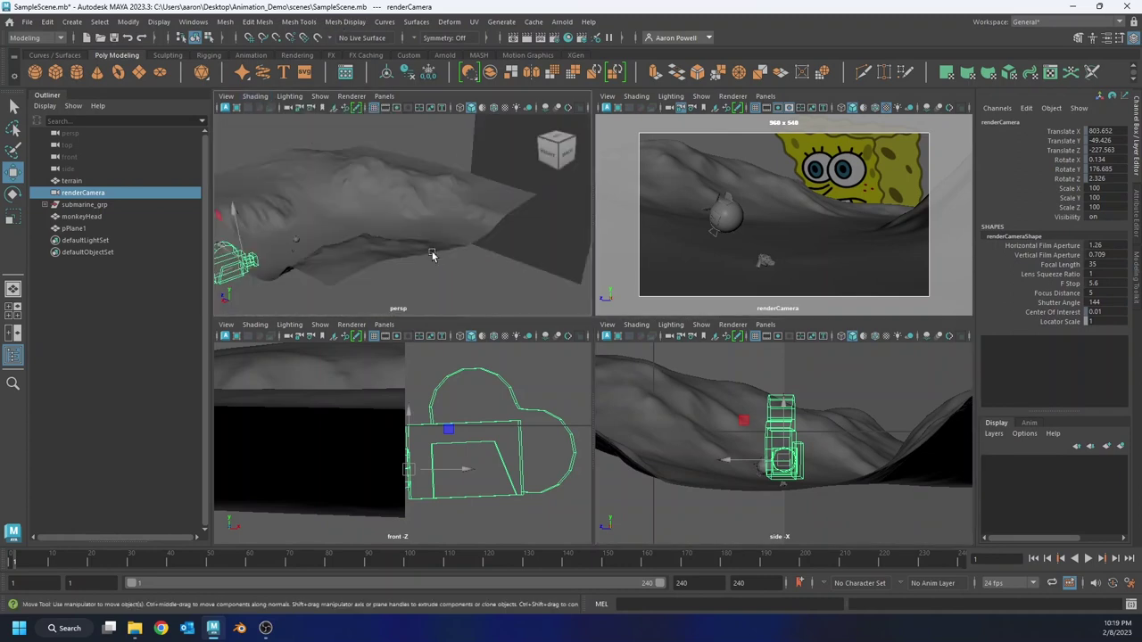
pyautogui.keyDown('alt'); pyautogui.moveTo(434, 255); pyautogui.dragTo(372, 212); pyautogui.keyUp('alt')
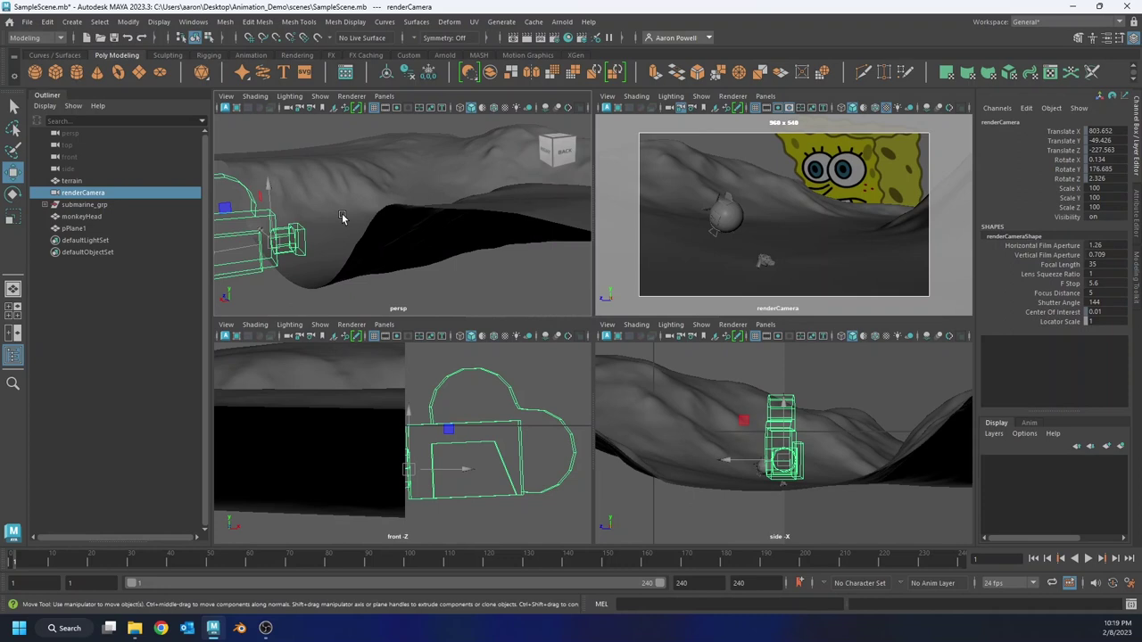
pyautogui.press('f')
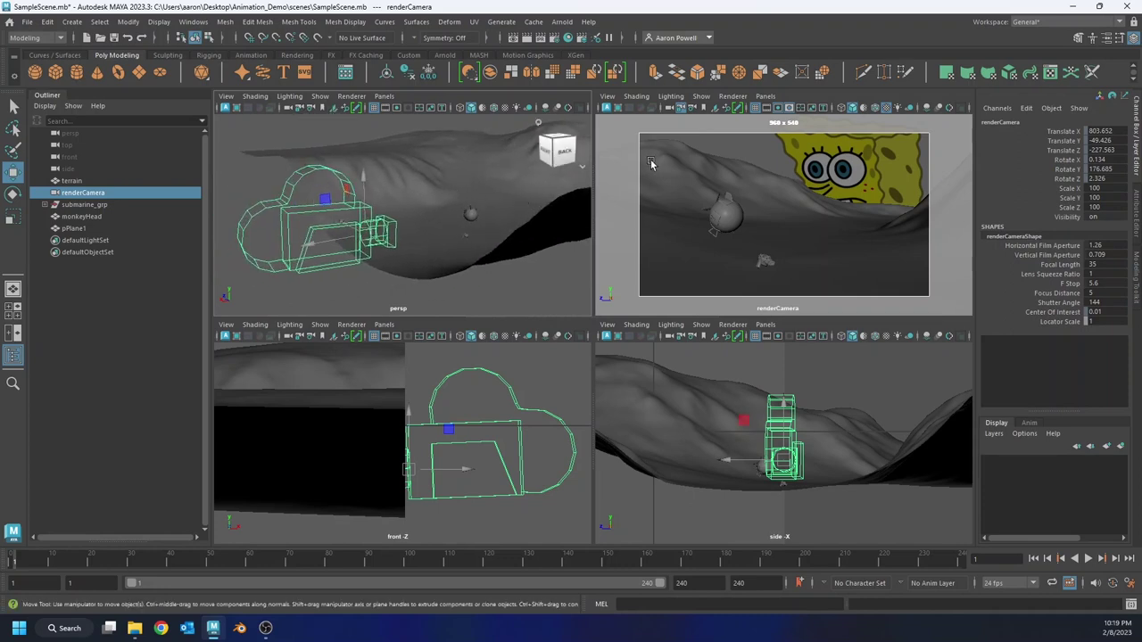
pyautogui.click(393, 224)
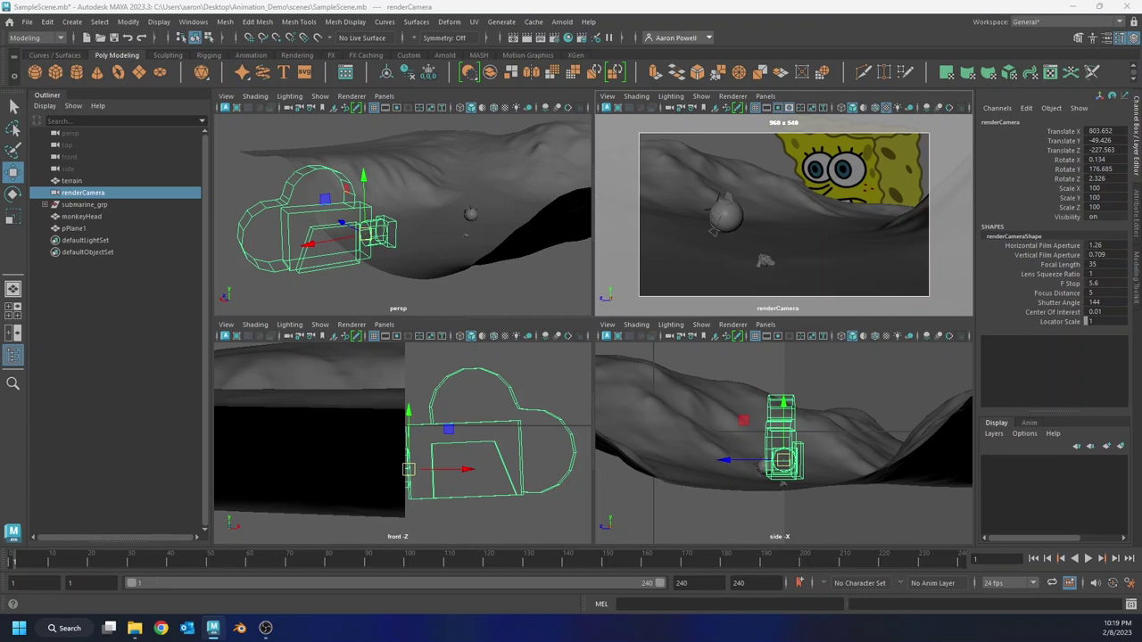
# - Set the Move Tool axis orientation to Object and shift renderCamera to Translate X 811.444
pyautogui.doubleClick(14, 171)
pyautogui.moveTo(232, 64); pyautogui.dragTo(327, 70)
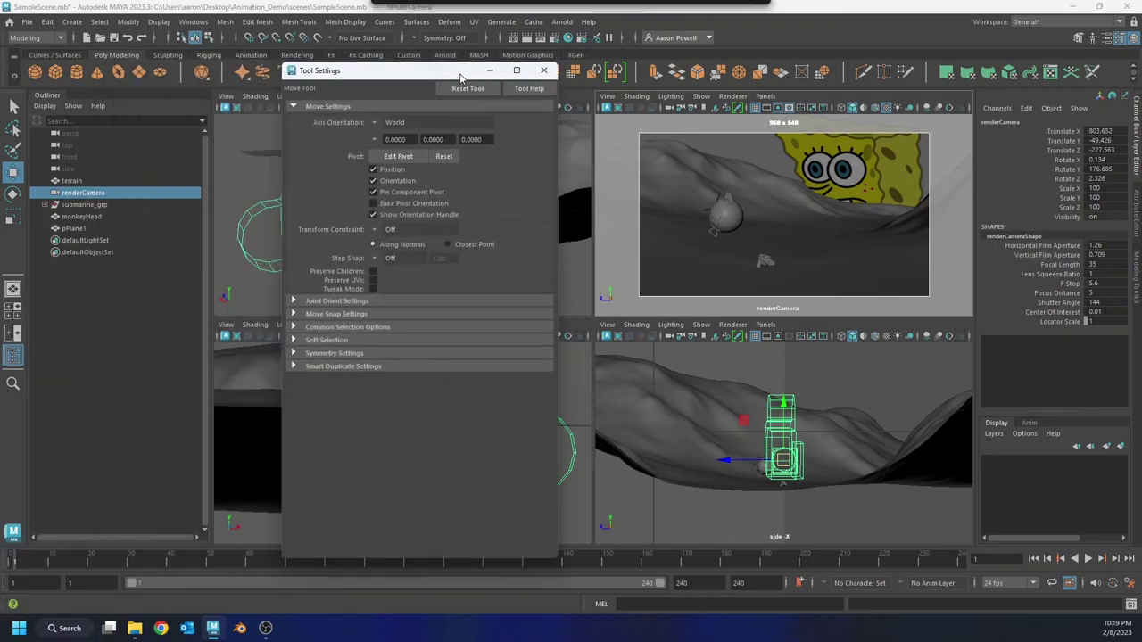
pyautogui.click(384, 124)
pyautogui.click(400, 126)
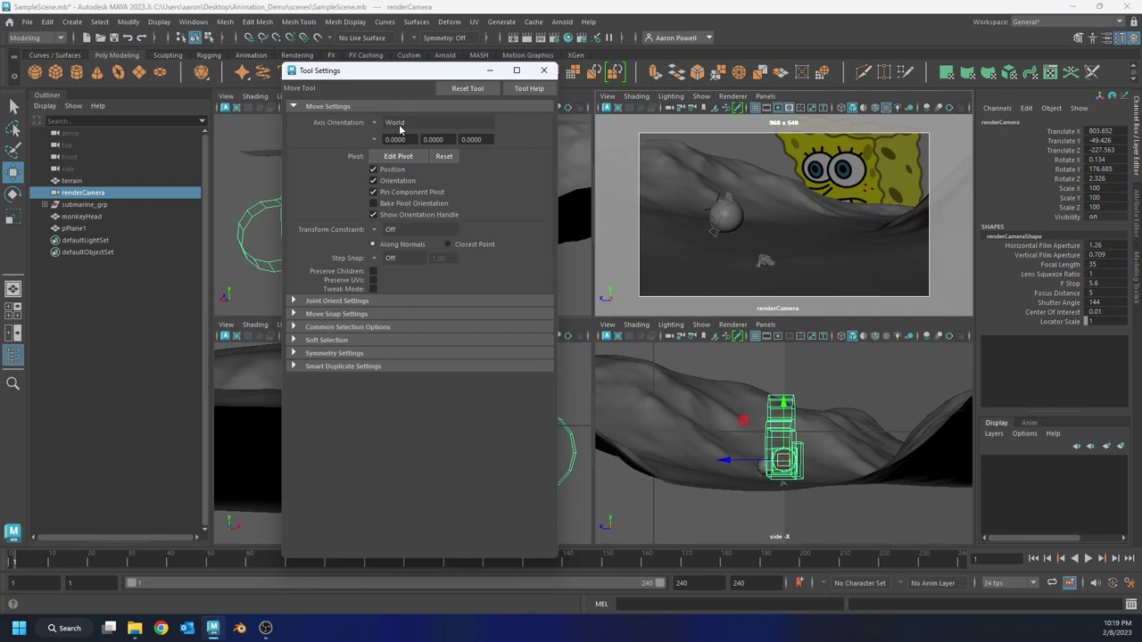
pyautogui.click(547, 71)
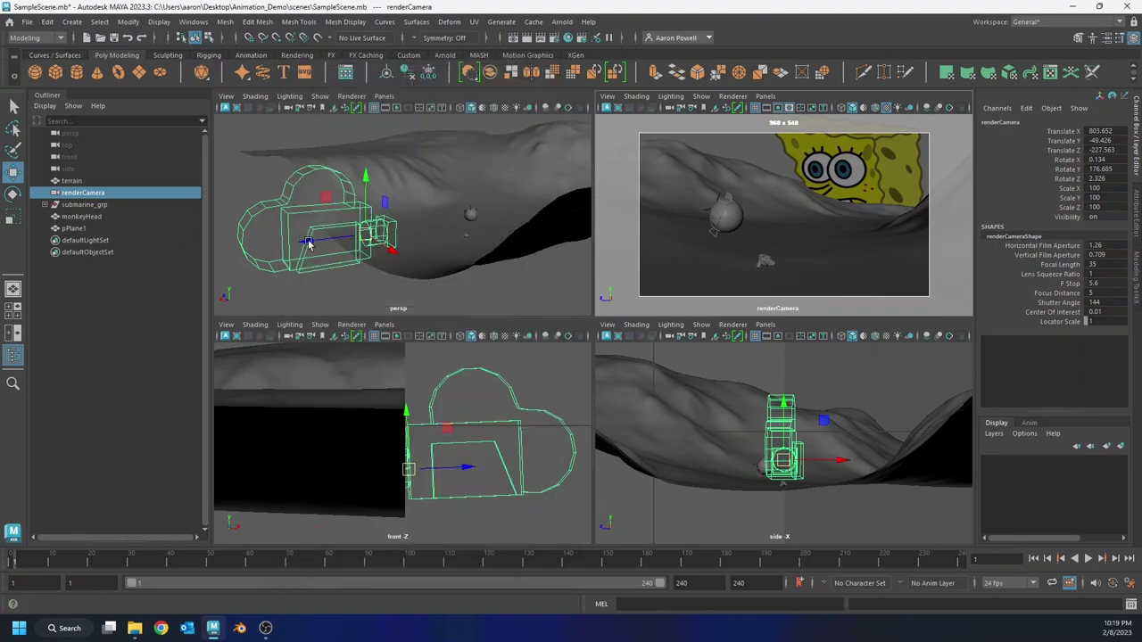
pyautogui.moveTo(308, 242); pyautogui.dragTo(340, 229)
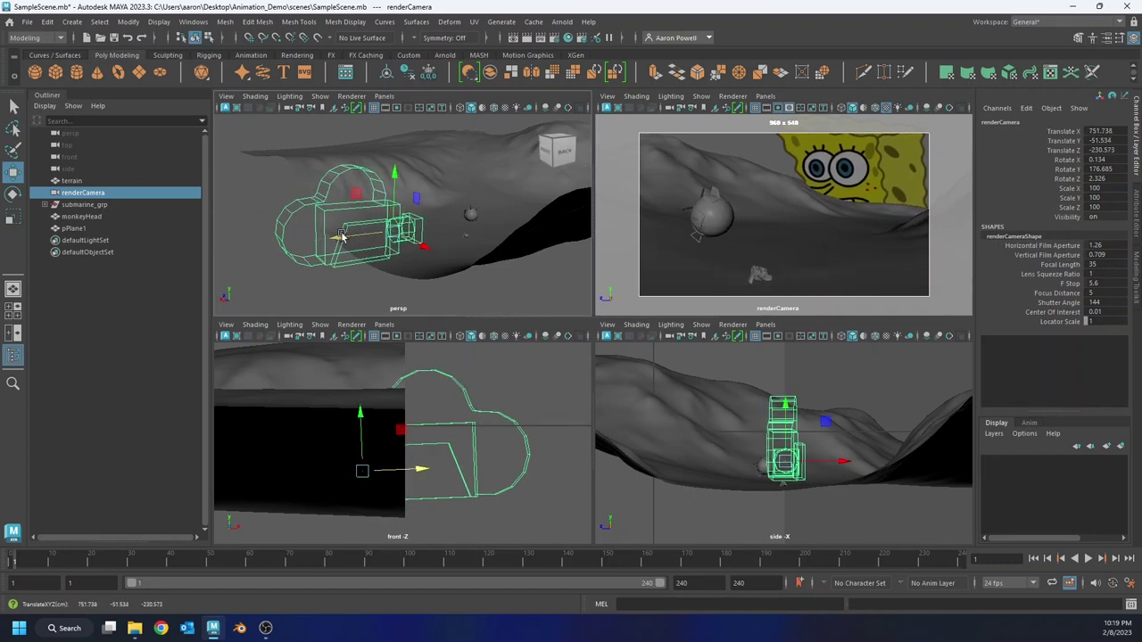
pyautogui.moveTo(340, 229); pyautogui.dragTo(296, 249)
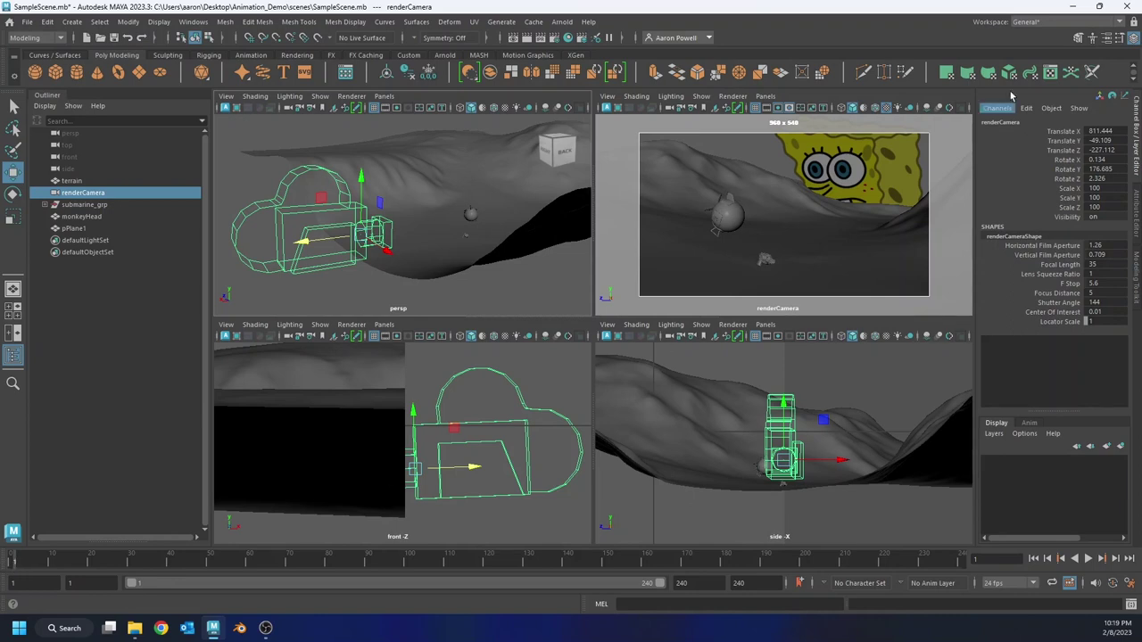
# - Key renderCamera's Translate X, Y and Z at frame 1, then scrub the timeline forward
pyautogui.click(1060, 152)
pyautogui.keyDown('shift'); pyautogui.click(1061, 132); pyautogui.keyUp('shift')
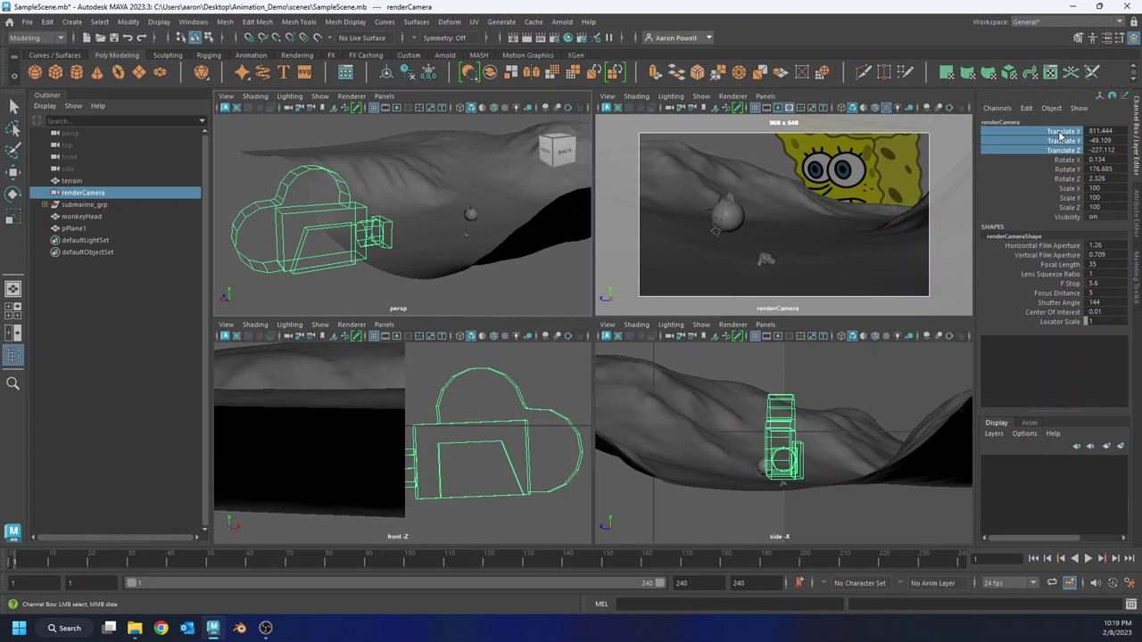
pyautogui.rightClick(1060, 136)
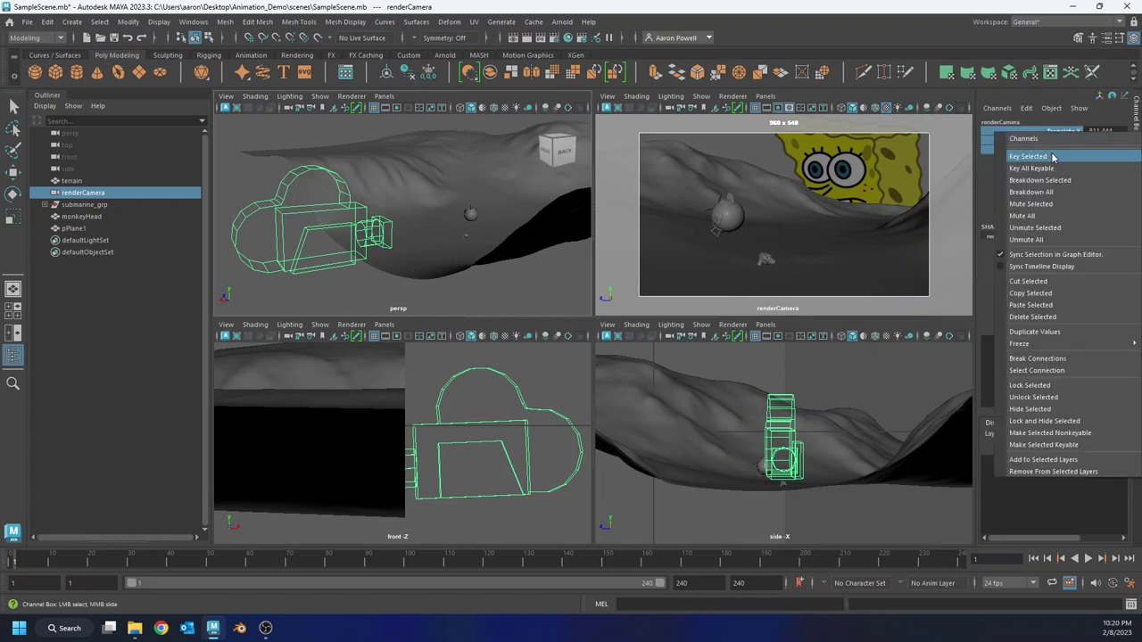
pyautogui.click(1028, 156)
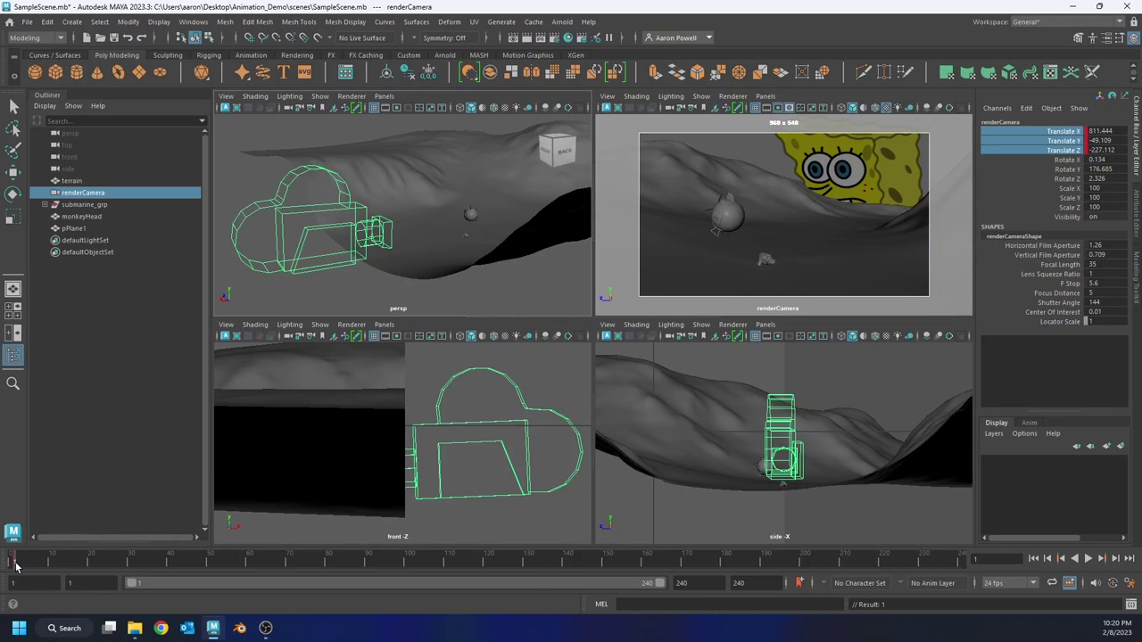
pyautogui.moveTo(15, 564); pyautogui.dragTo(39, 564)
# - Move renderCamera to Translate 719.944, -64.337, -224.307 and key its translation at frame 240
pyautogui.hotkey('alt', 'v')
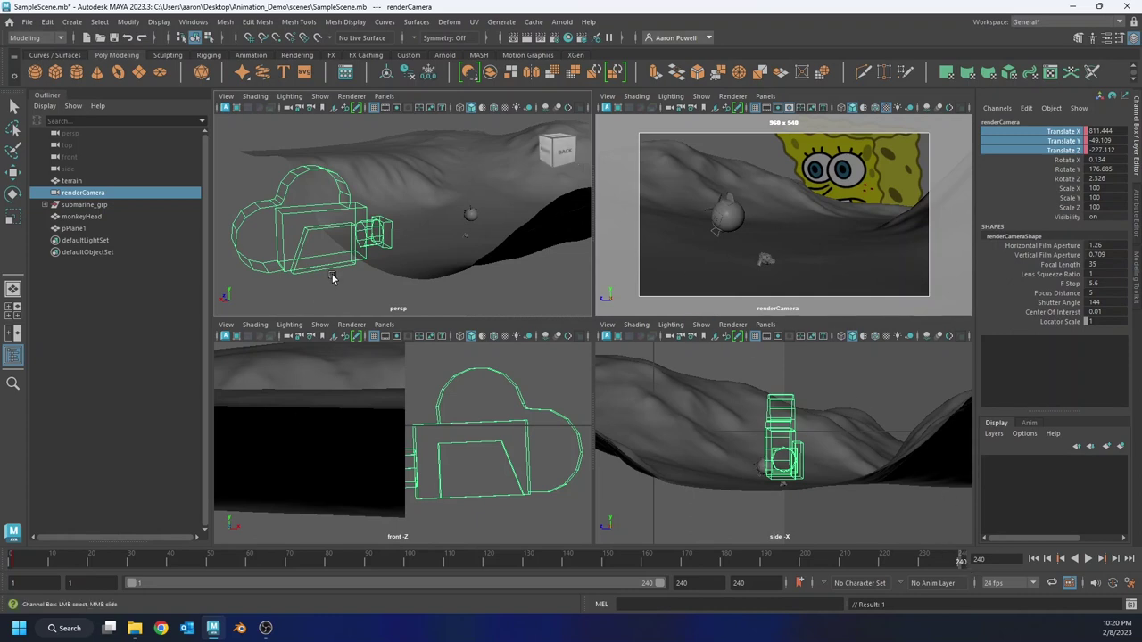
pyautogui.press('w')
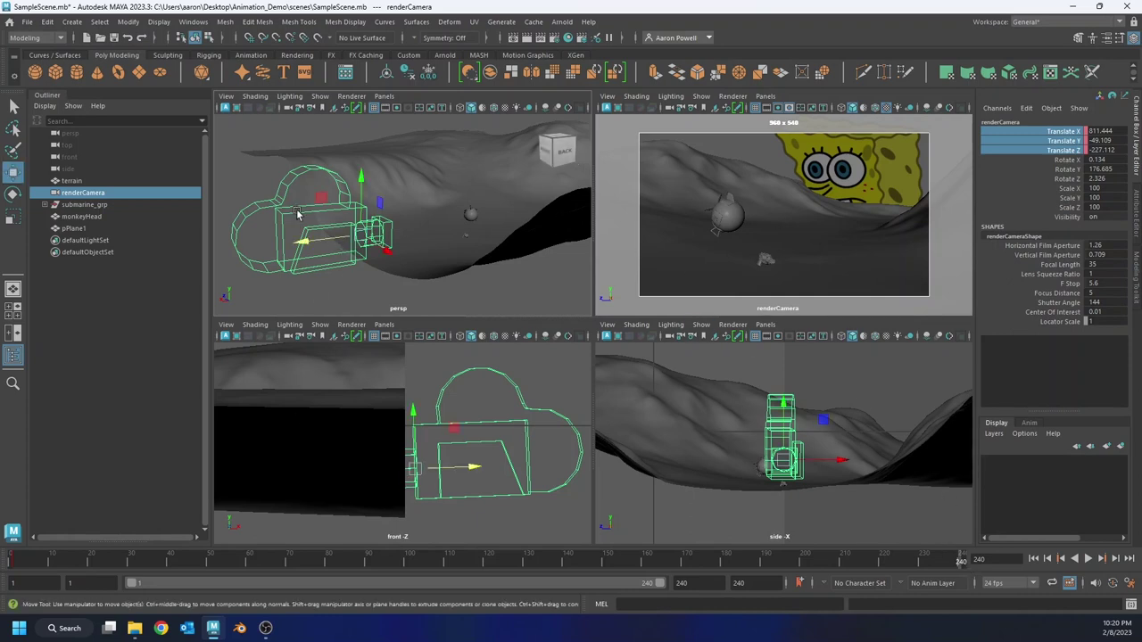
pyautogui.moveTo(301, 240); pyautogui.dragTo(335, 235)
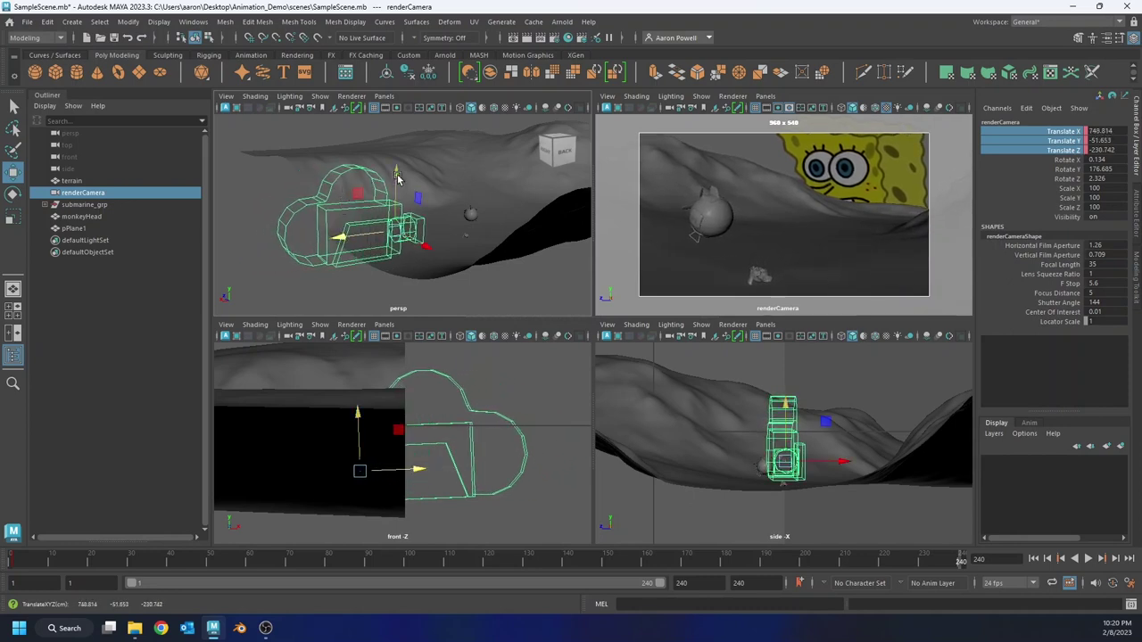
pyautogui.moveTo(399, 179); pyautogui.dragTo(400, 182)
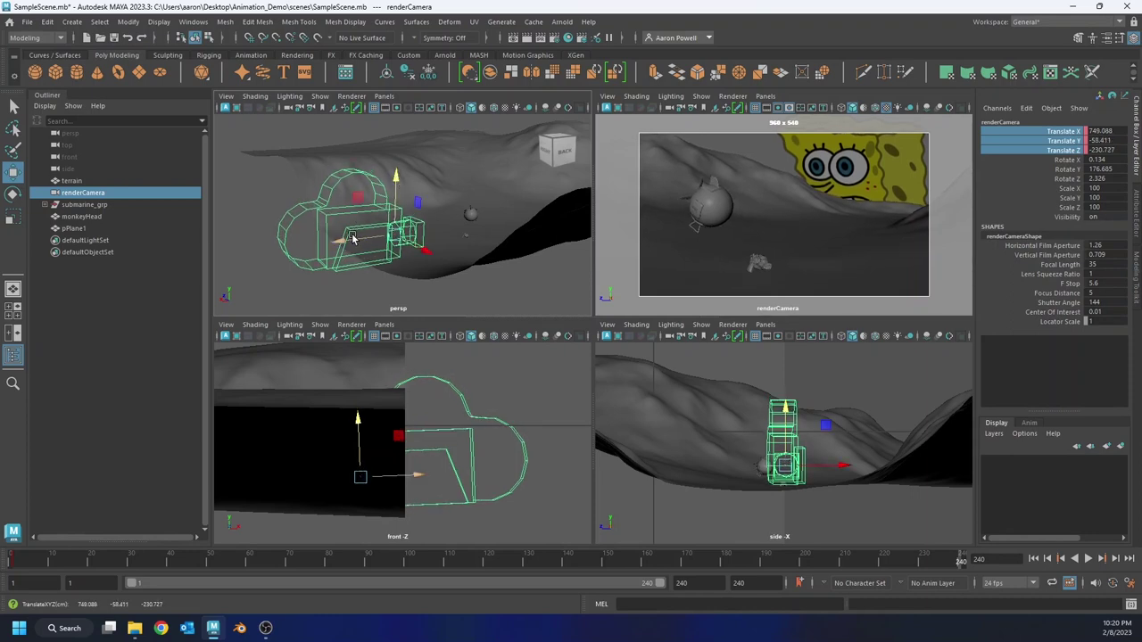
pyautogui.moveTo(338, 240); pyautogui.dragTo(332, 242)
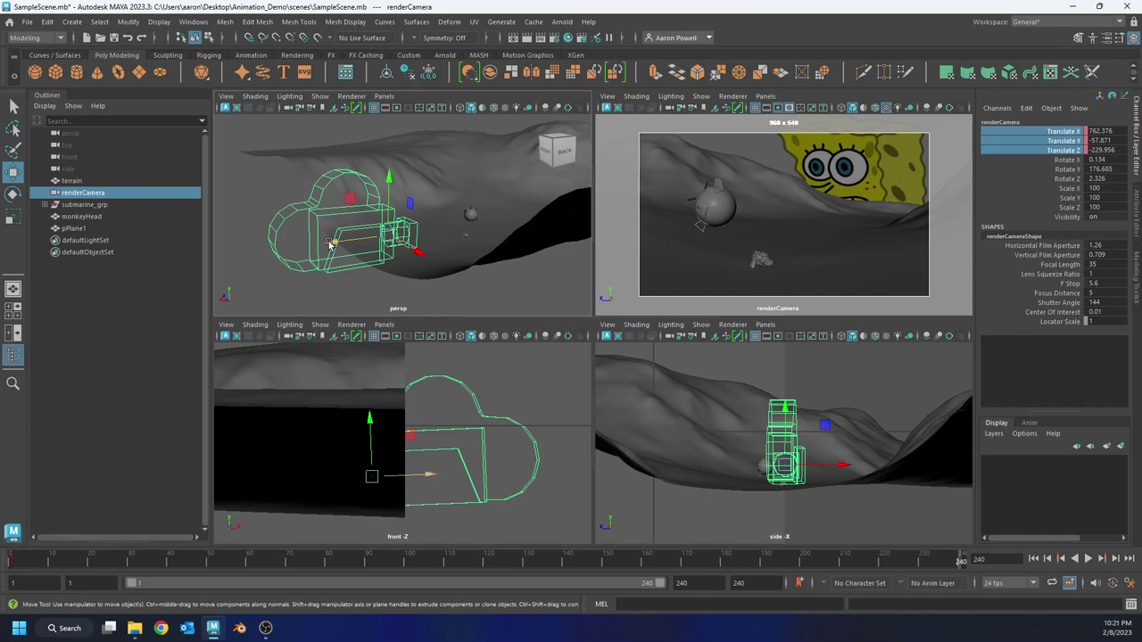
pyautogui.moveTo(328, 243); pyautogui.dragTo(356, 243)
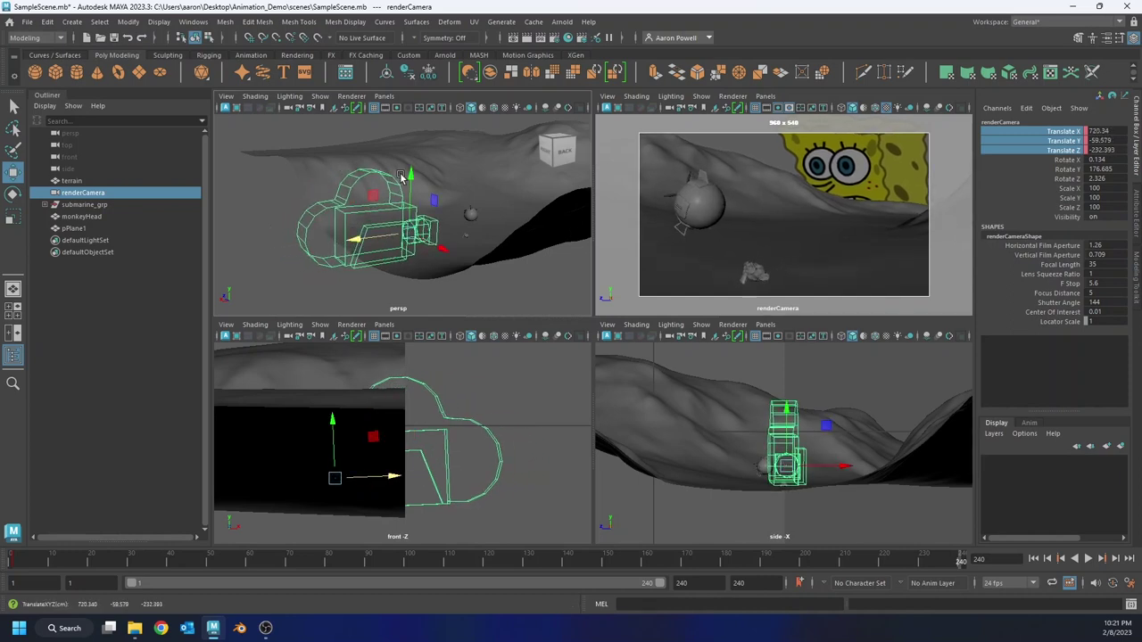
pyautogui.moveTo(409, 176); pyautogui.dragTo(410, 180)
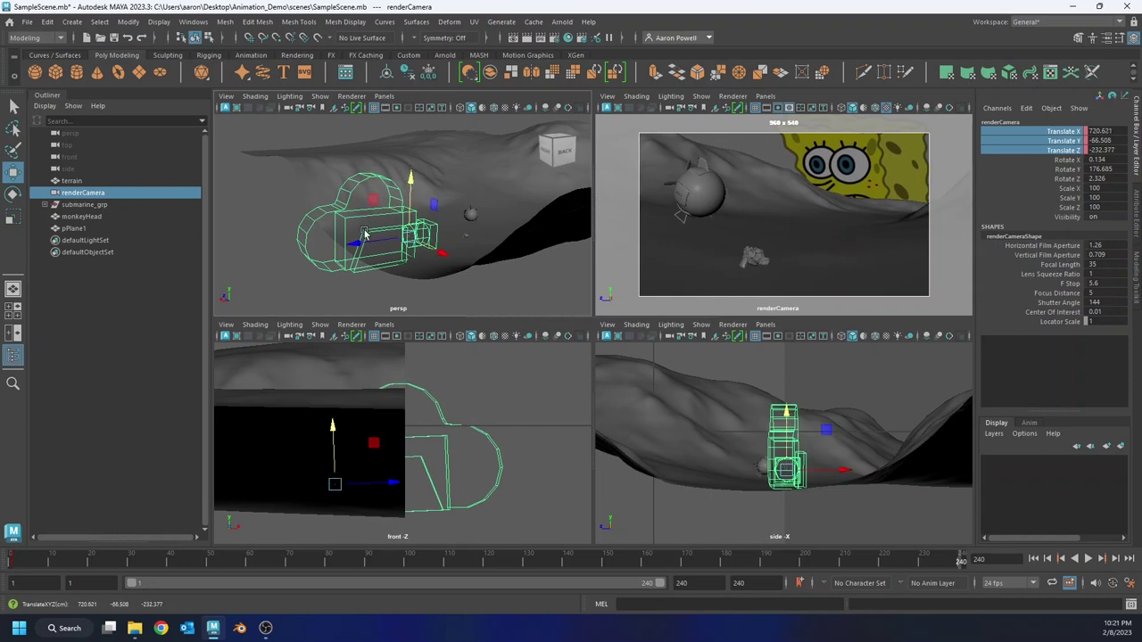
pyautogui.moveTo(357, 243); pyautogui.dragTo(355, 243)
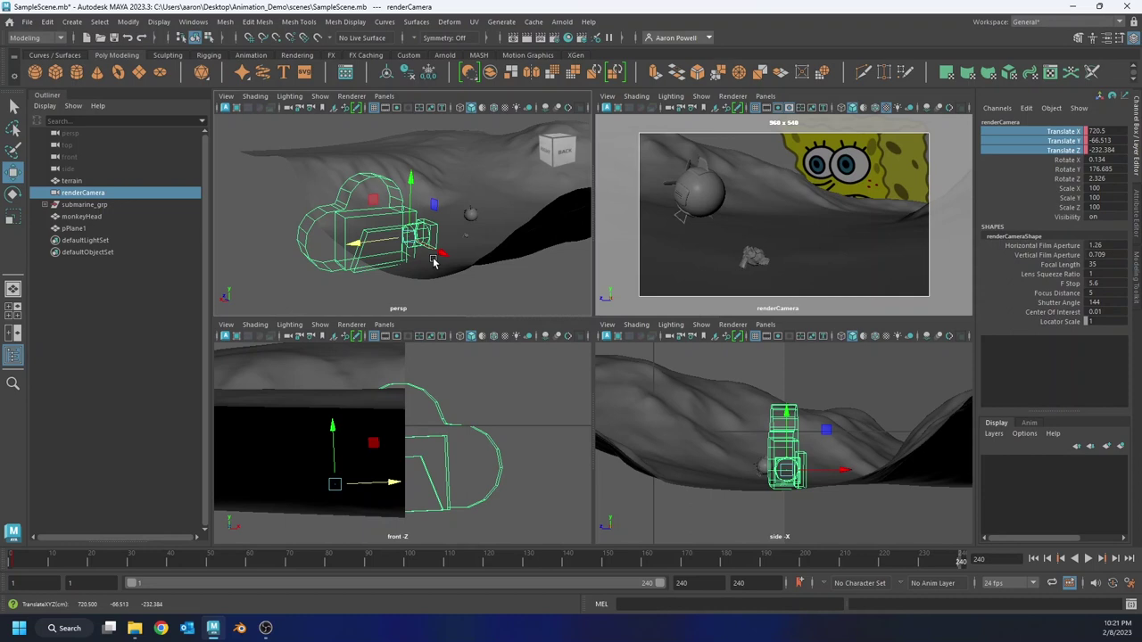
pyautogui.moveTo(439, 253); pyautogui.dragTo(438, 253)
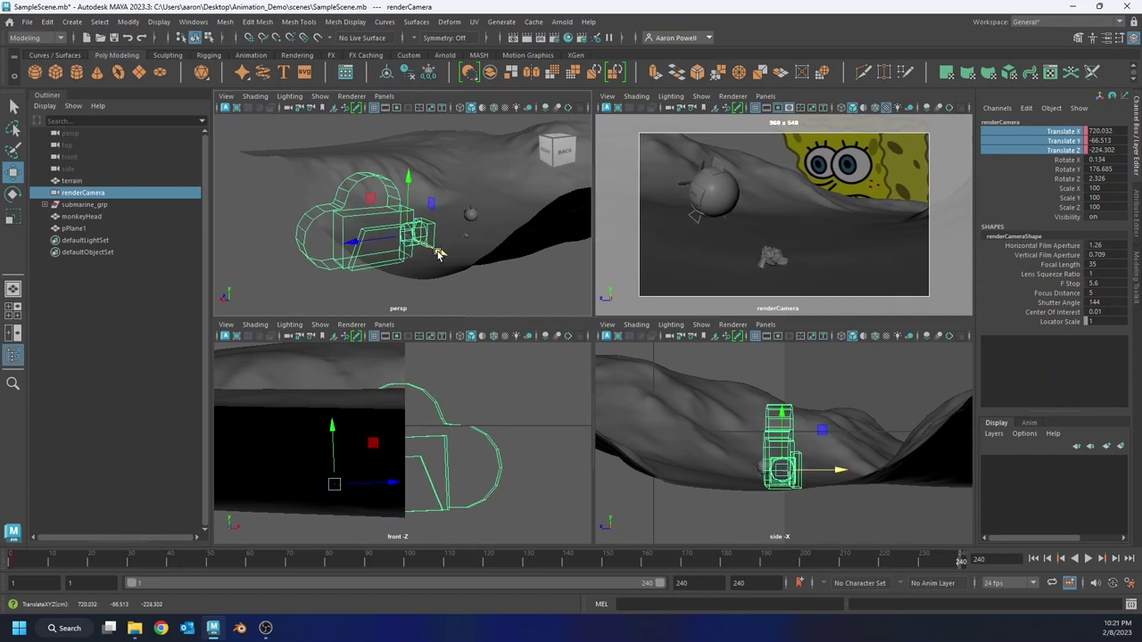
pyautogui.moveTo(410, 183); pyautogui.dragTo(414, 184)
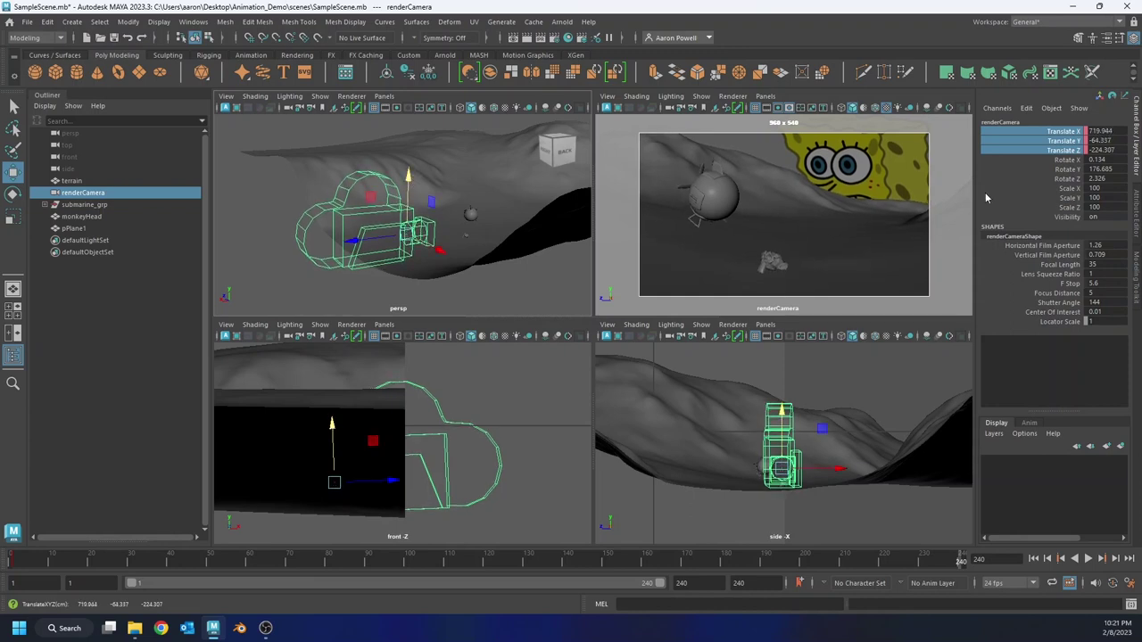
pyautogui.rightClick(1049, 142)
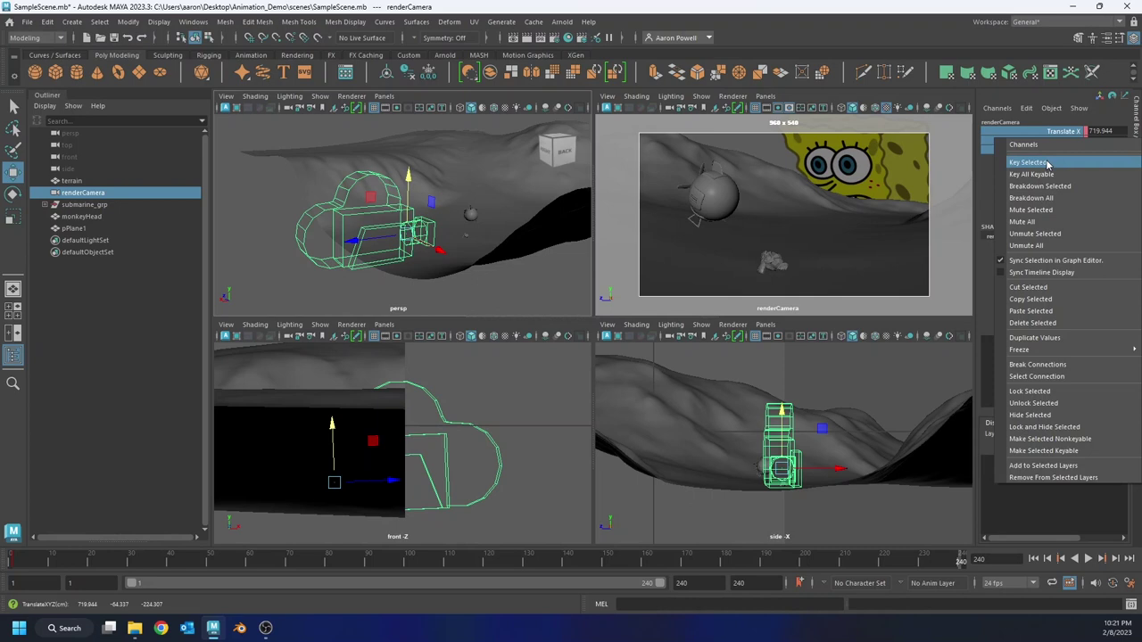
pyautogui.click(1047, 163)
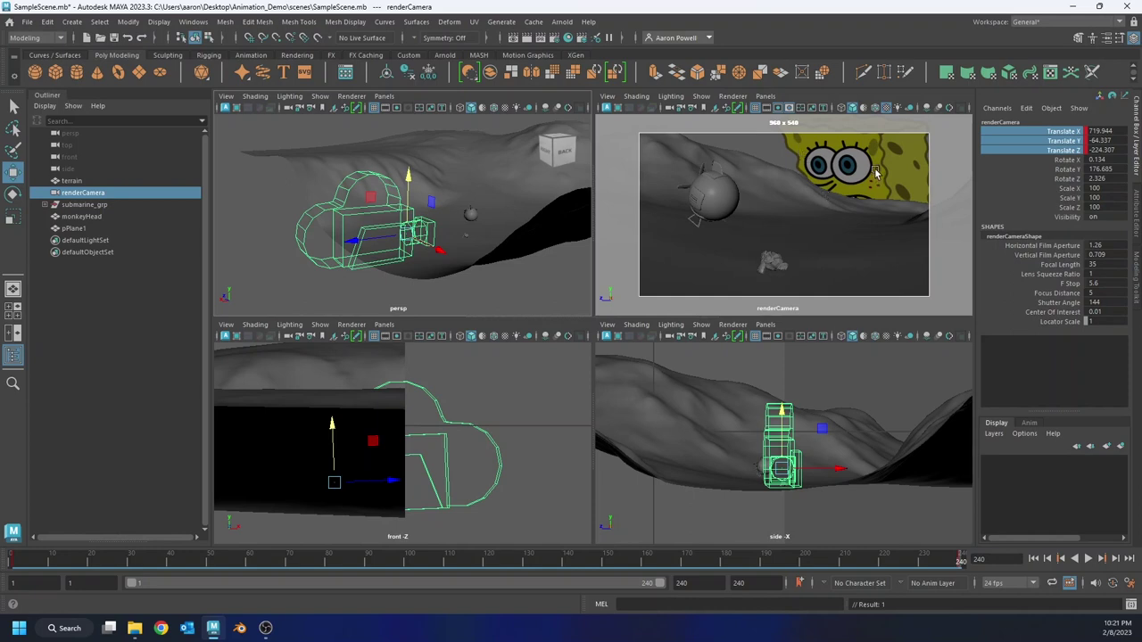
# - Undo the stray key on the monkey head and set playback speed to Real-time
pyautogui.click(776, 259)
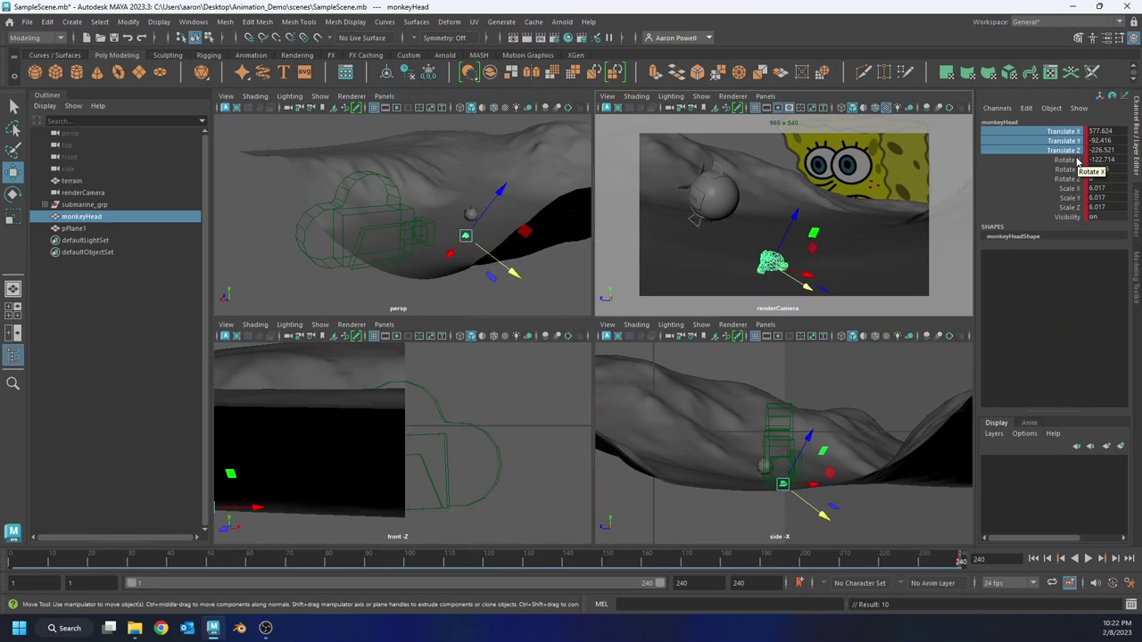
pyautogui.hotkey('ctrl', 'z')
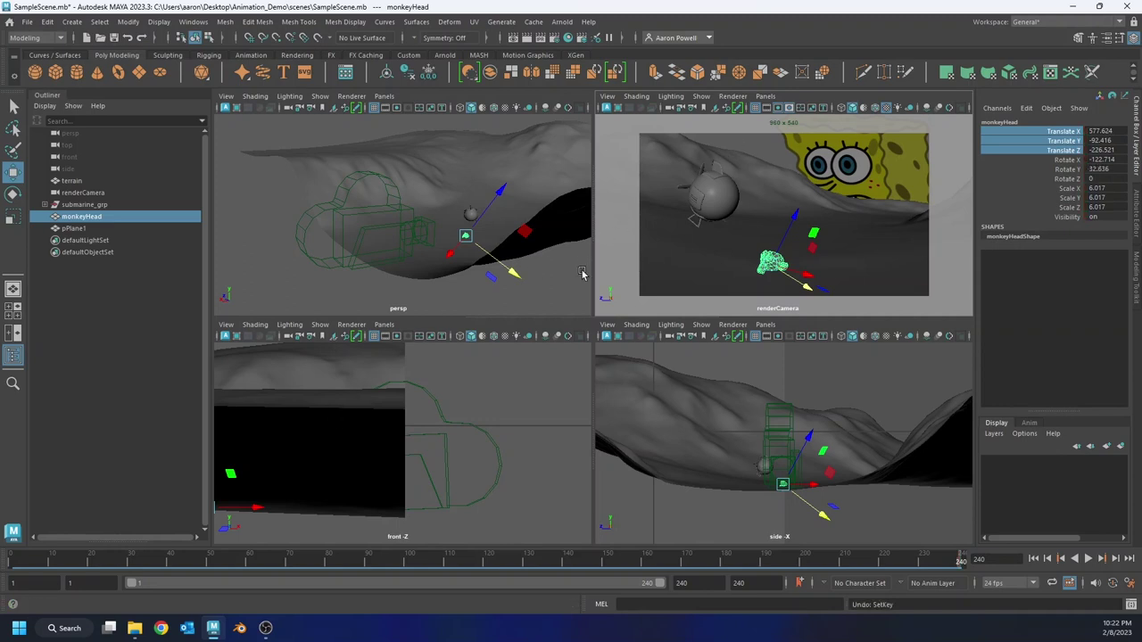
pyautogui.rightClick(722, 565)
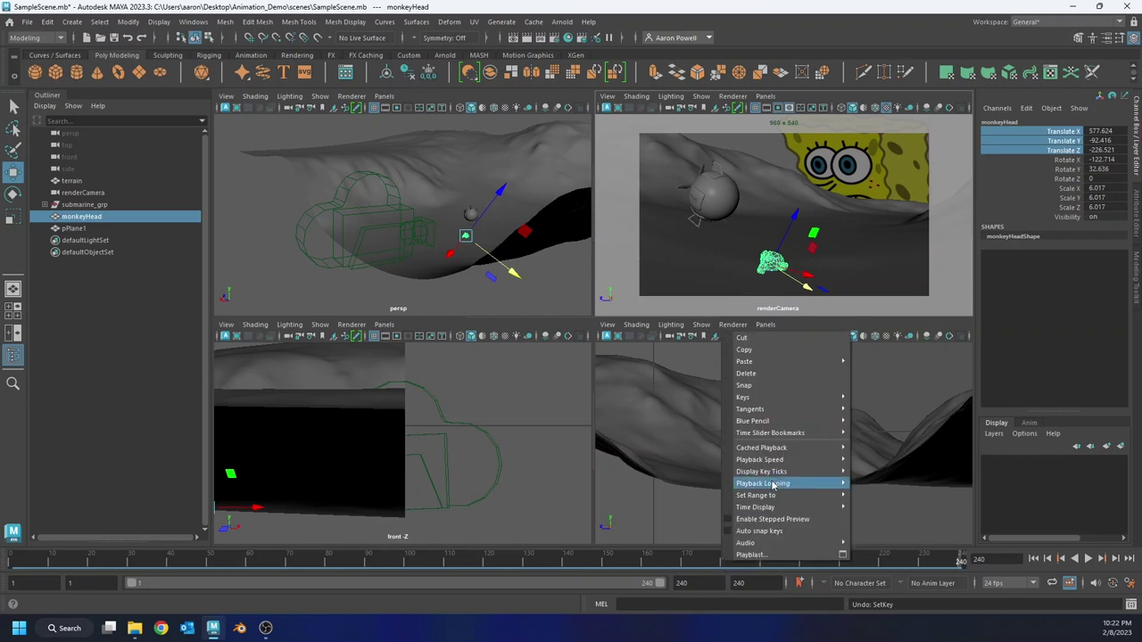
pyautogui.moveTo(773, 460)
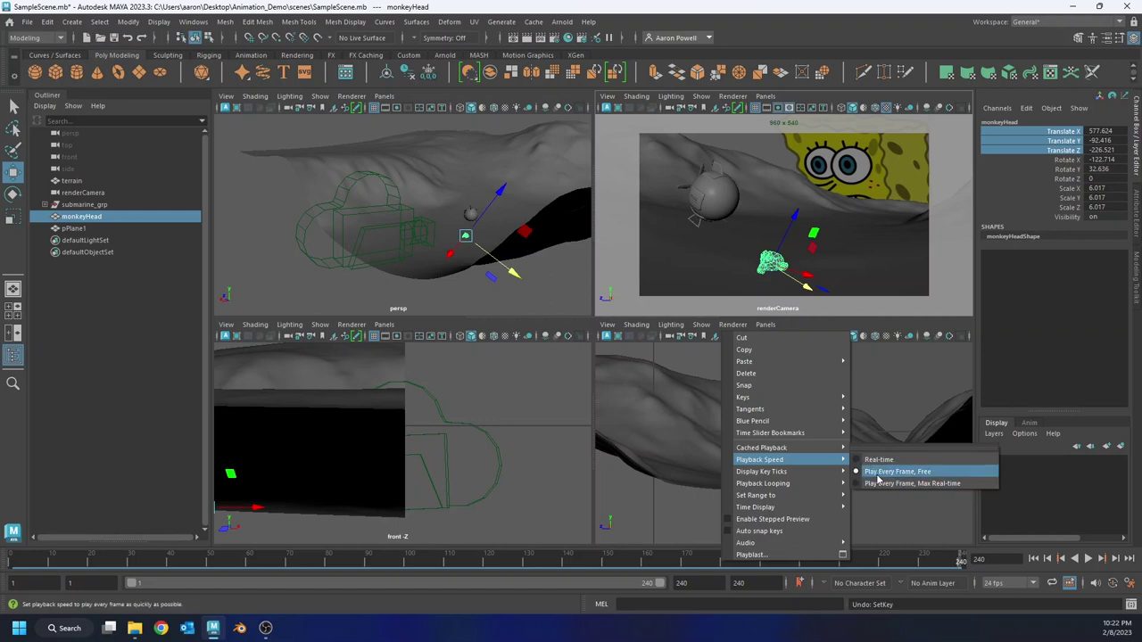
pyautogui.click(878, 460)
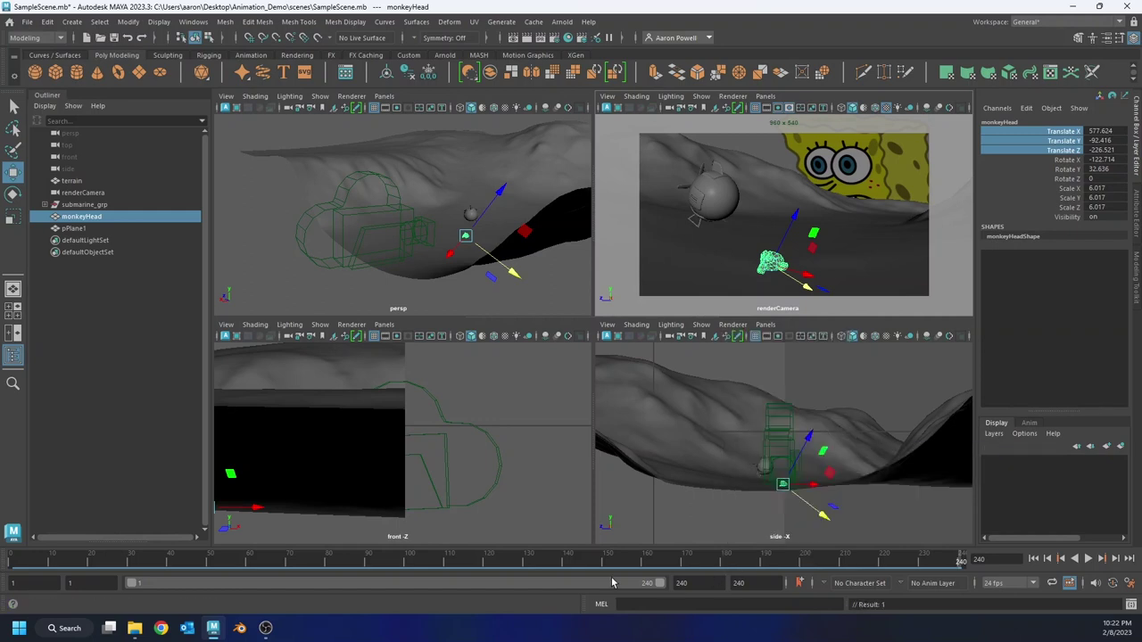
# - Play the animation and maximize the renderCamera view to fill the workspace
pyautogui.click(1088, 559)
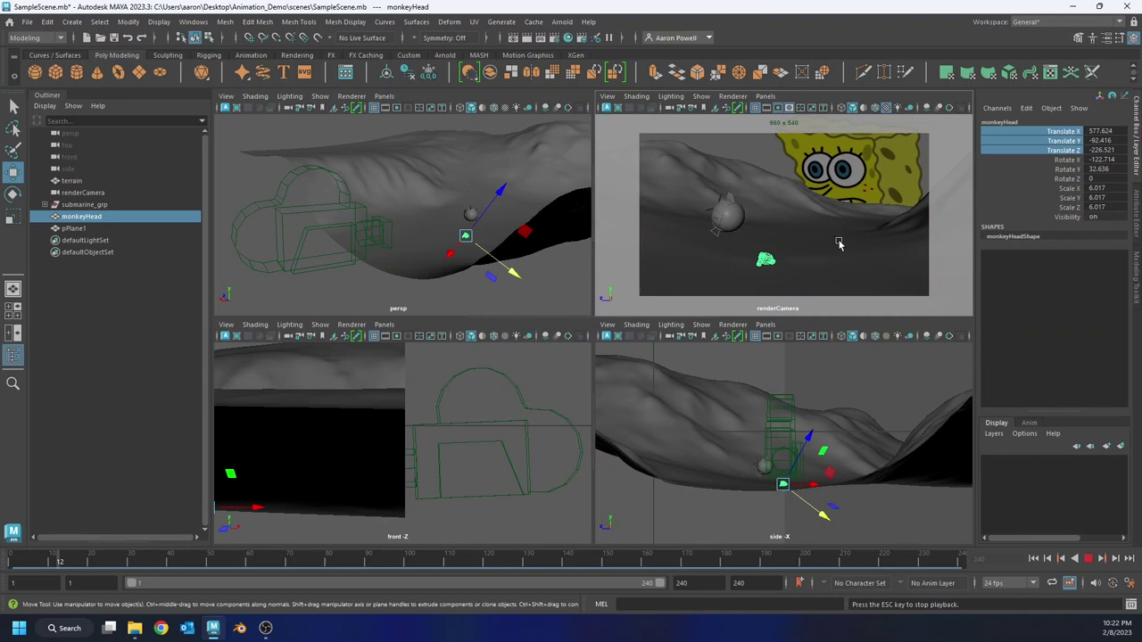
pyautogui.click(782, 161)
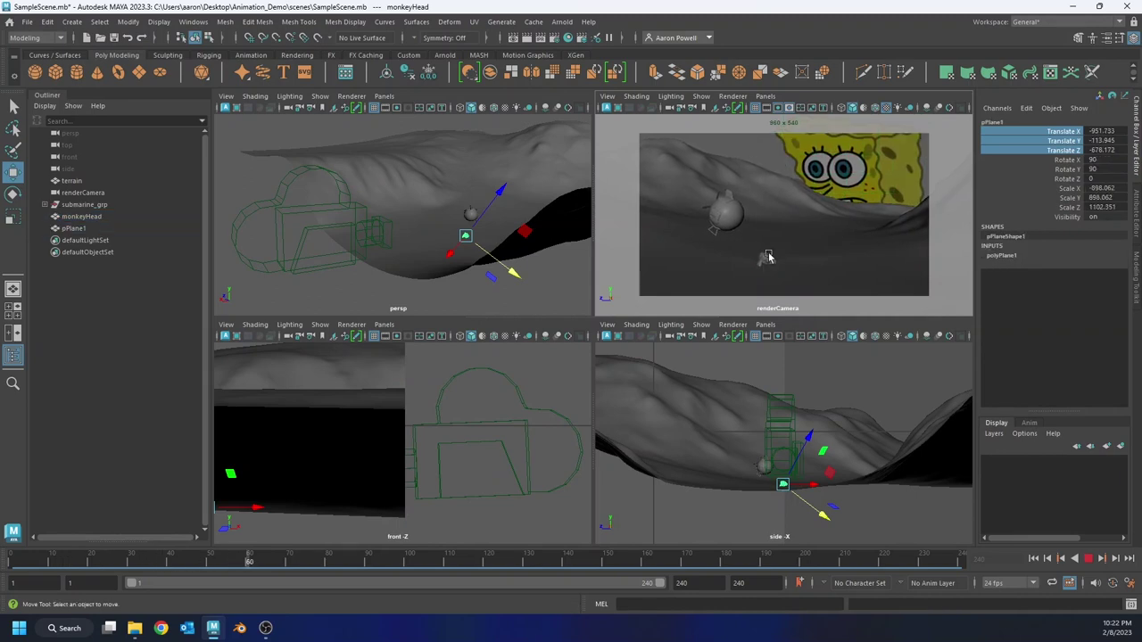
pyautogui.press('space')
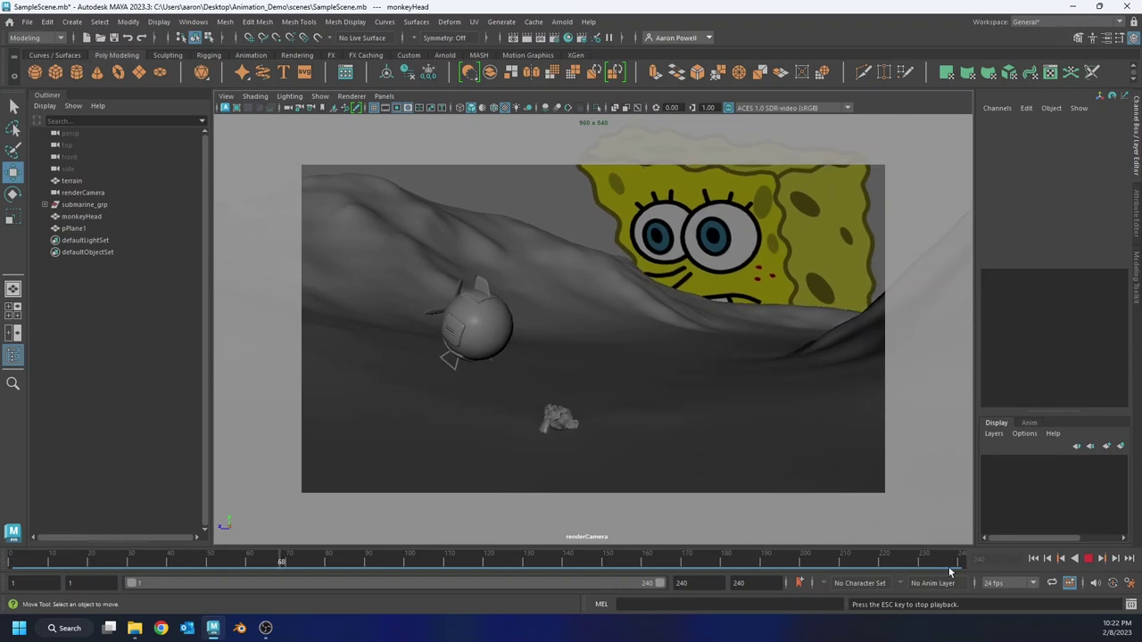
# - Place submarine_grp at upper left and key its Translate X/Y/Z at frame 1
pyautogui.press('Escape')
pyautogui.click(598, 365)
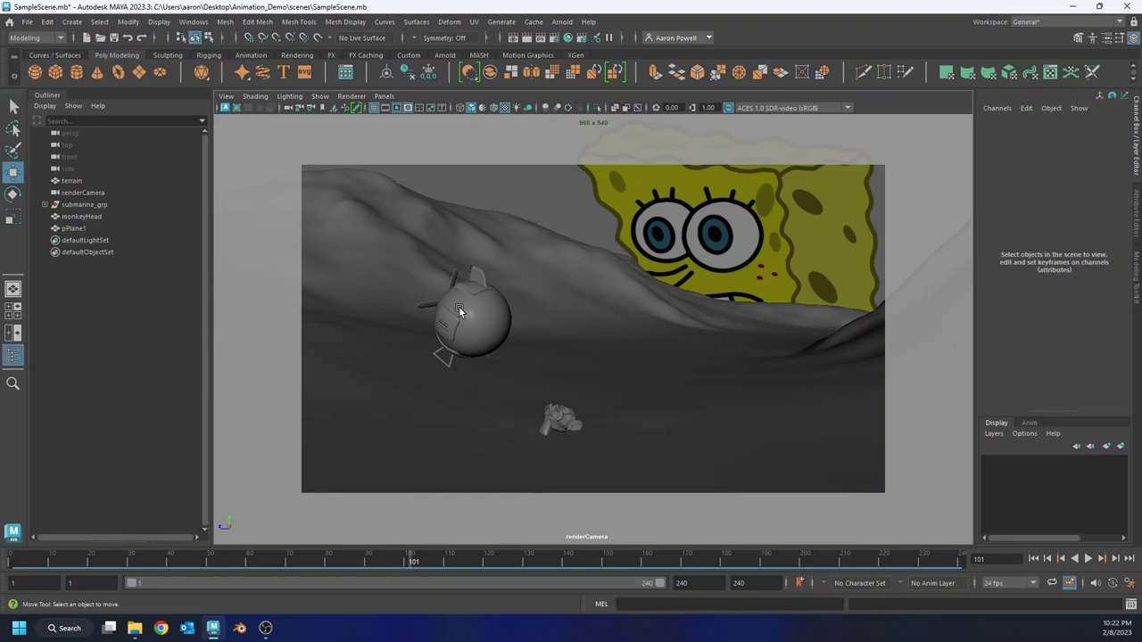
pyautogui.click(459, 306)
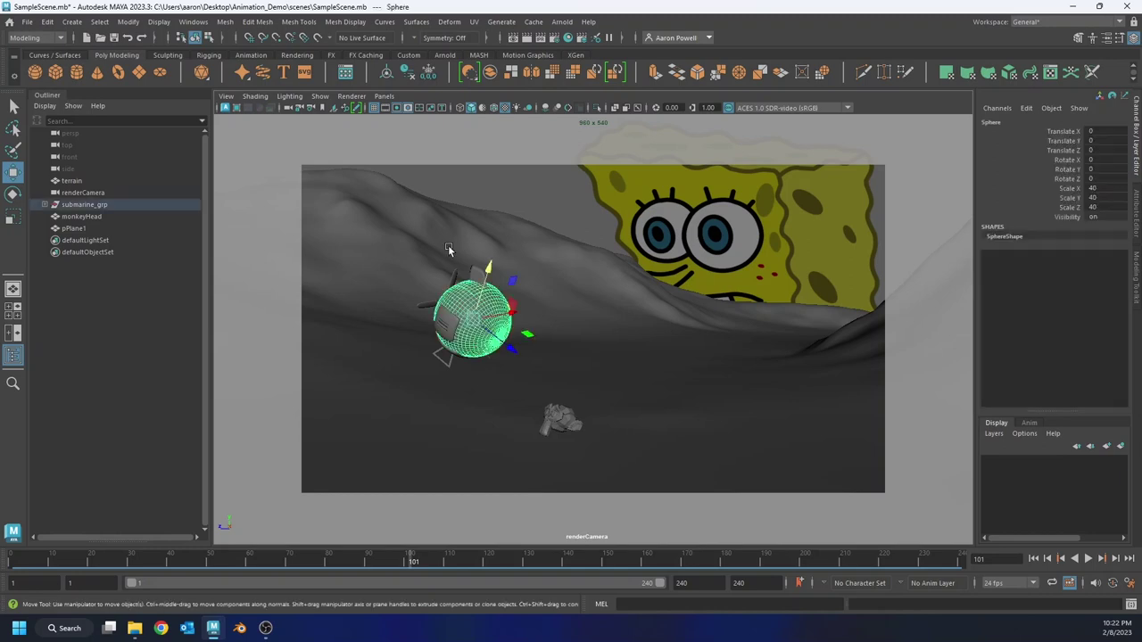
pyautogui.press('Up')
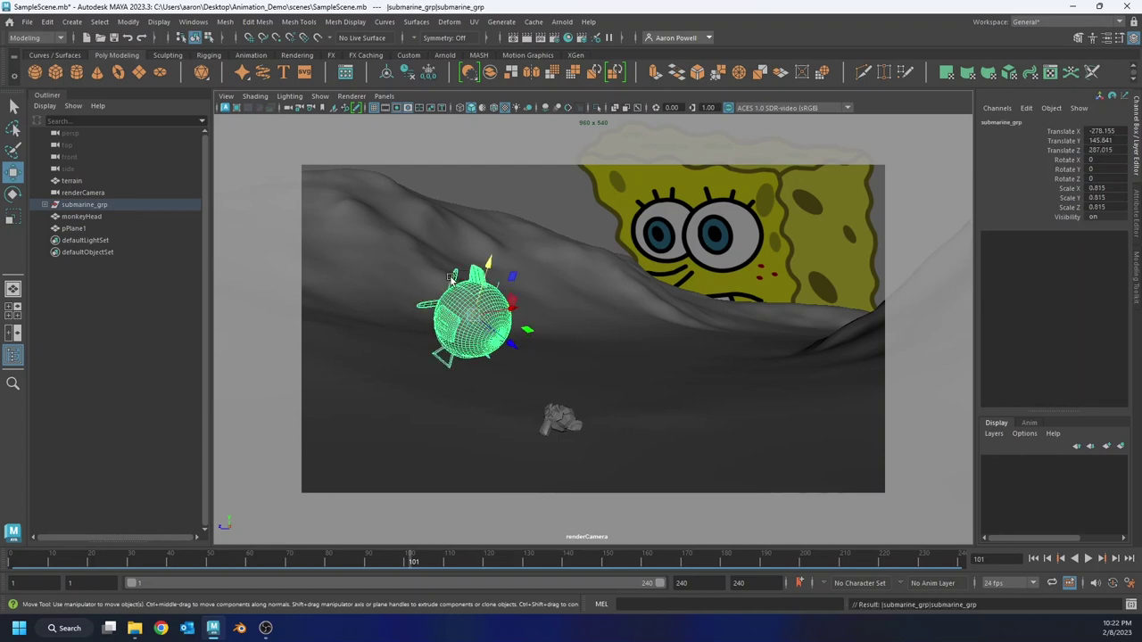
pyautogui.moveTo(471, 314); pyautogui.dragTo(430, 254)
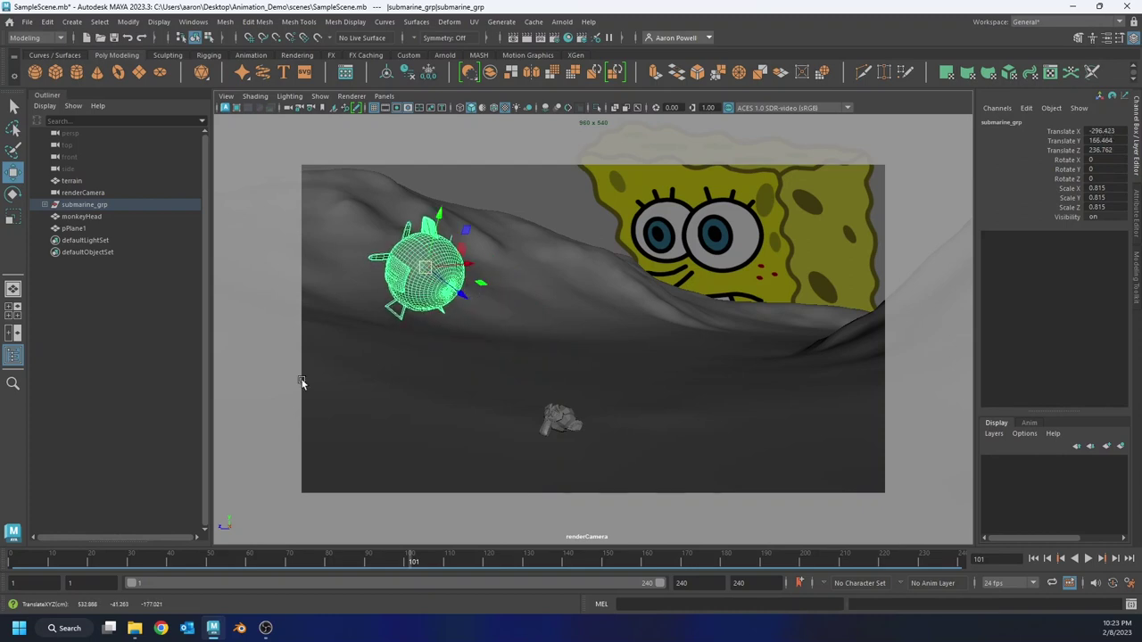
pyautogui.click(13, 563)
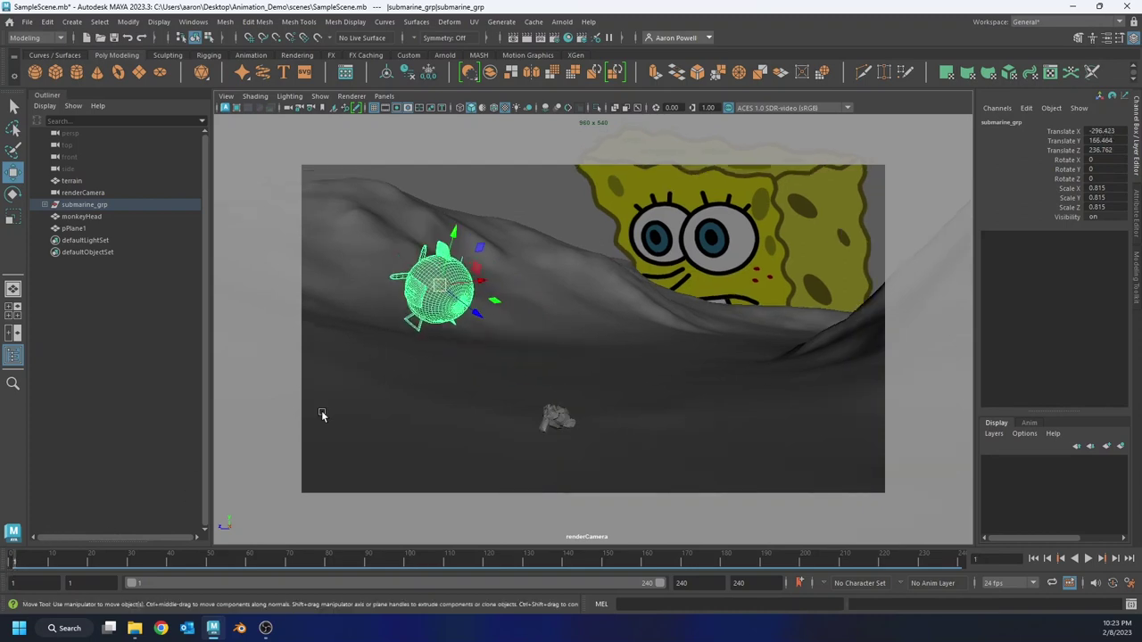
pyautogui.moveTo(438, 287); pyautogui.dragTo(438, 282)
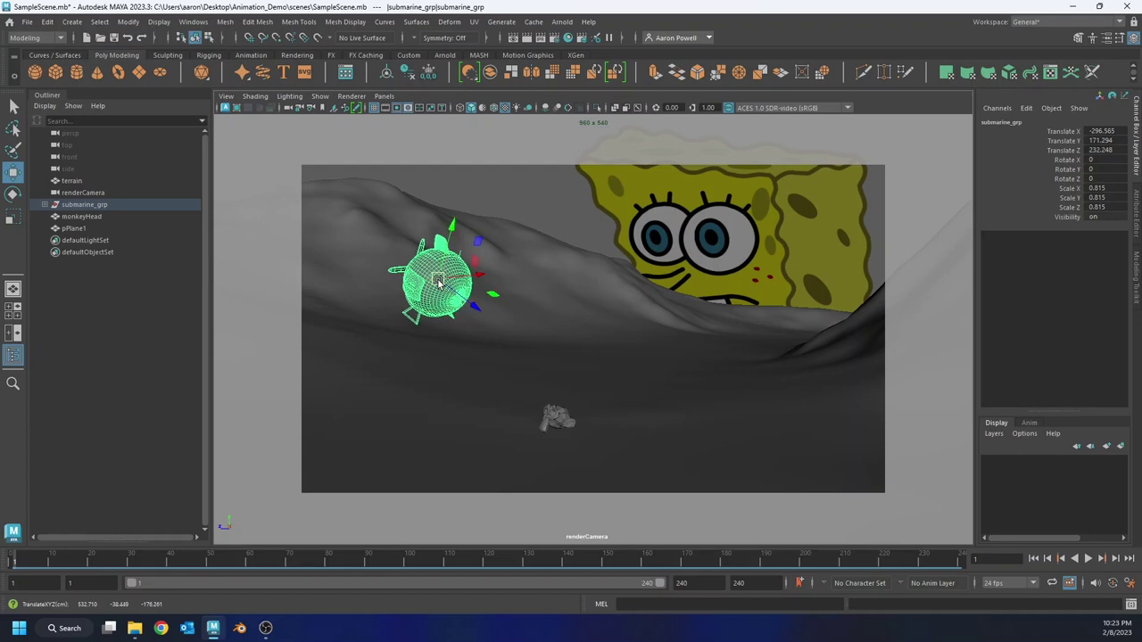
pyautogui.moveTo(1040, 131); pyautogui.dragTo(1048, 149)
pyautogui.rightClick(1046, 140)
pyautogui.click(1026, 161)
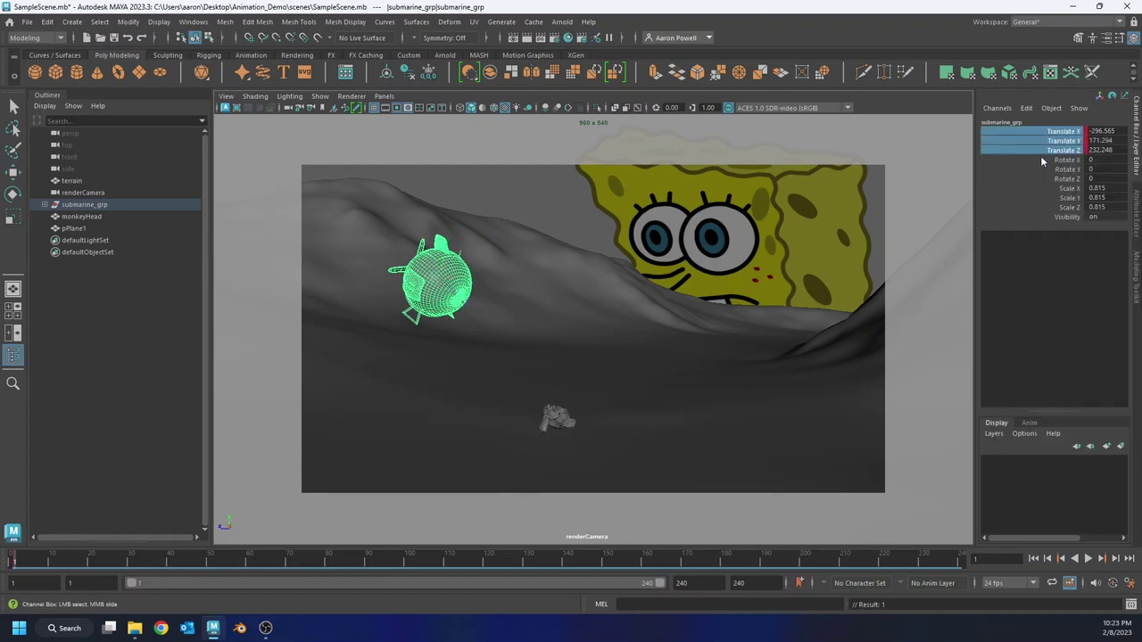
# - At frame 240, move submarine_grp down-right to -273.957, 148.105, 292.378 and key it
pyautogui.click(962, 563)
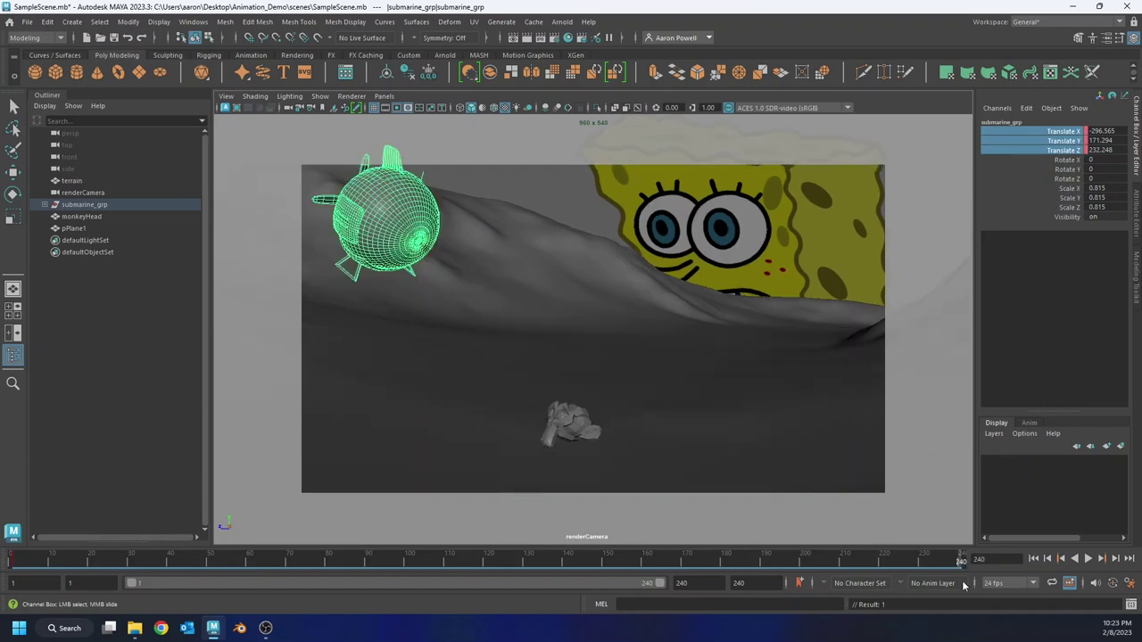
pyautogui.press('w')
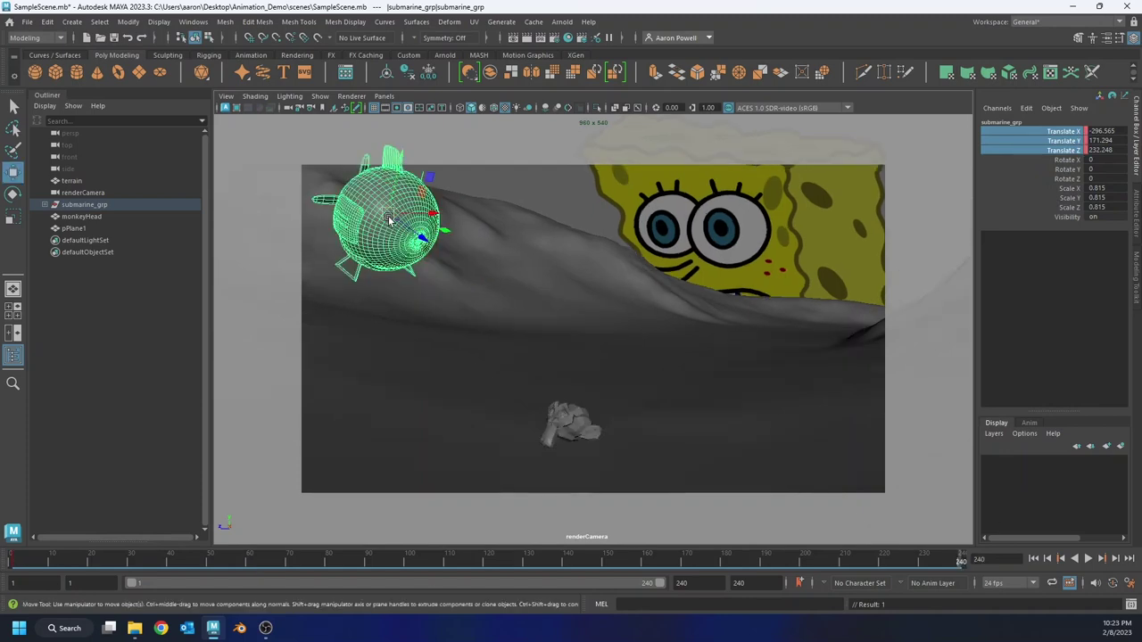
pyautogui.moveTo(389, 219); pyautogui.dragTo(465, 295)
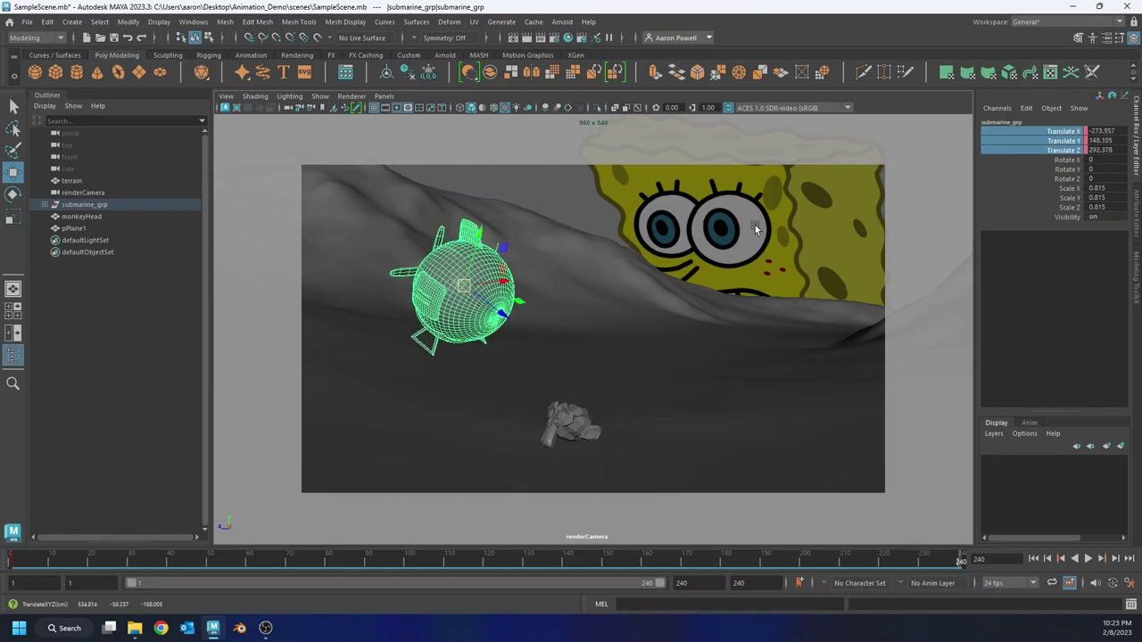
pyautogui.rightClick(1027, 154)
pyautogui.click(1039, 166)
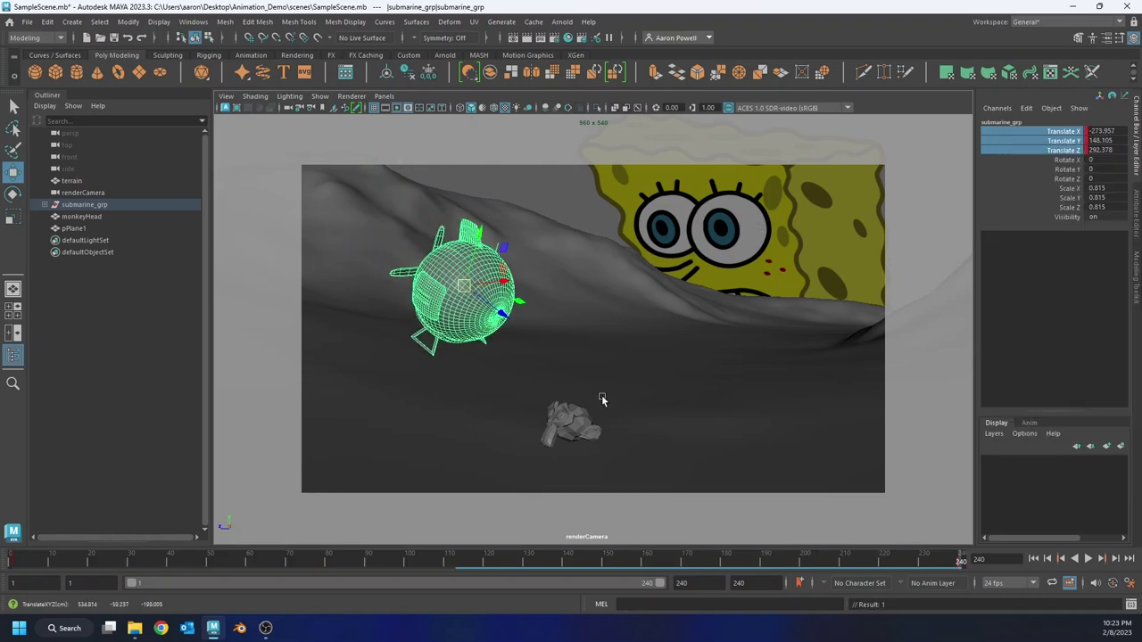
# - Replay the animation from frame 1, stop at frame 40, and select pPlane1
pyautogui.click(580, 272)
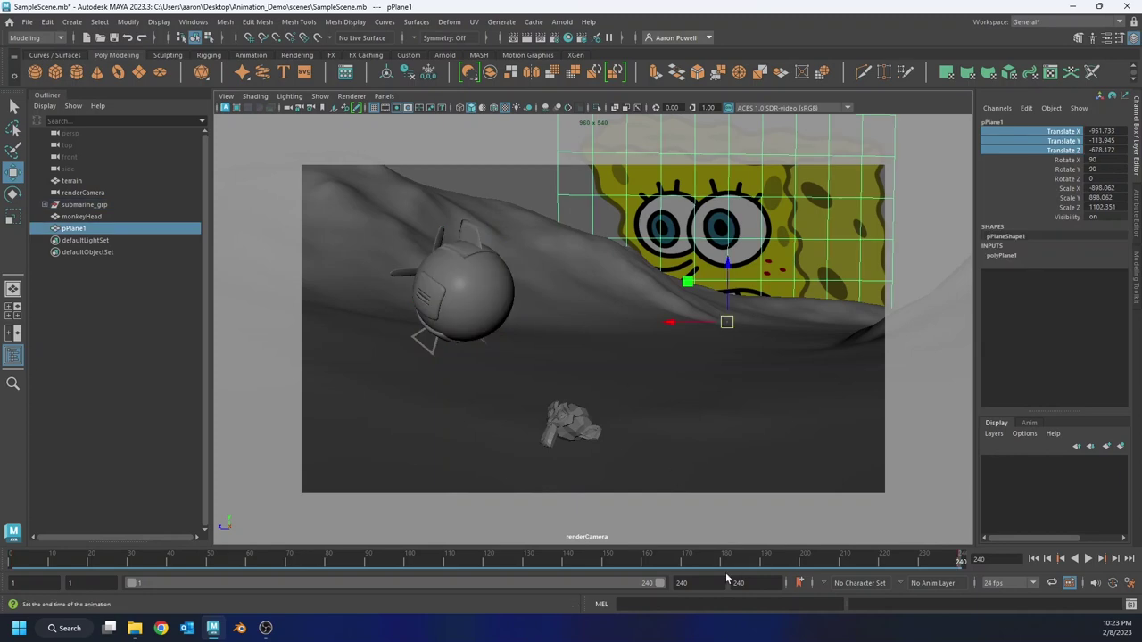
pyautogui.click(489, 189)
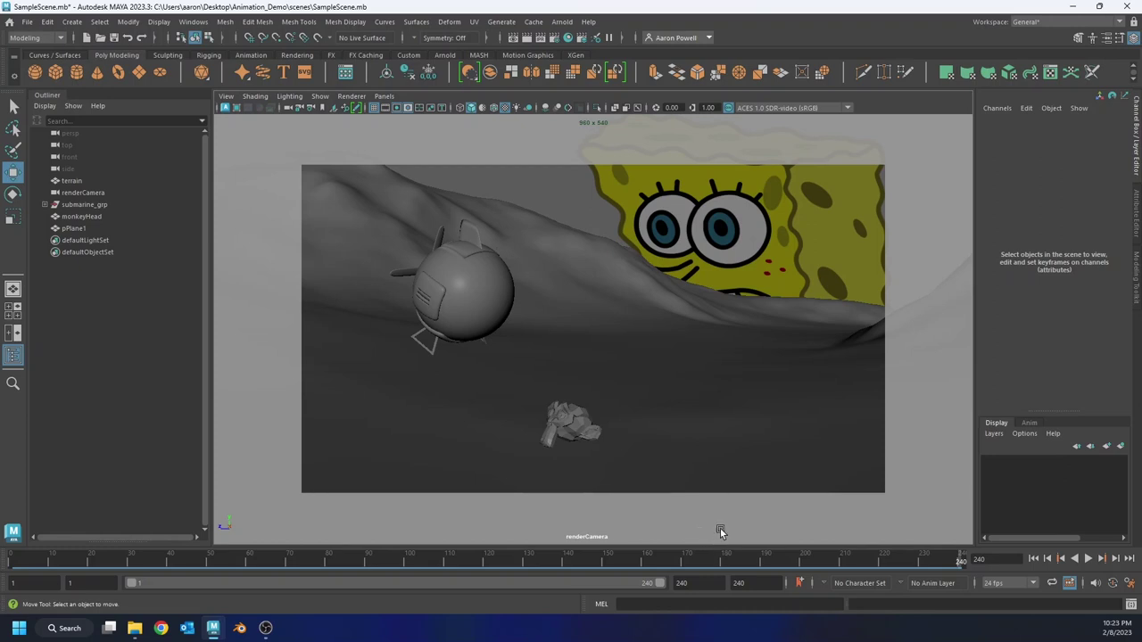
pyautogui.click(1038, 559)
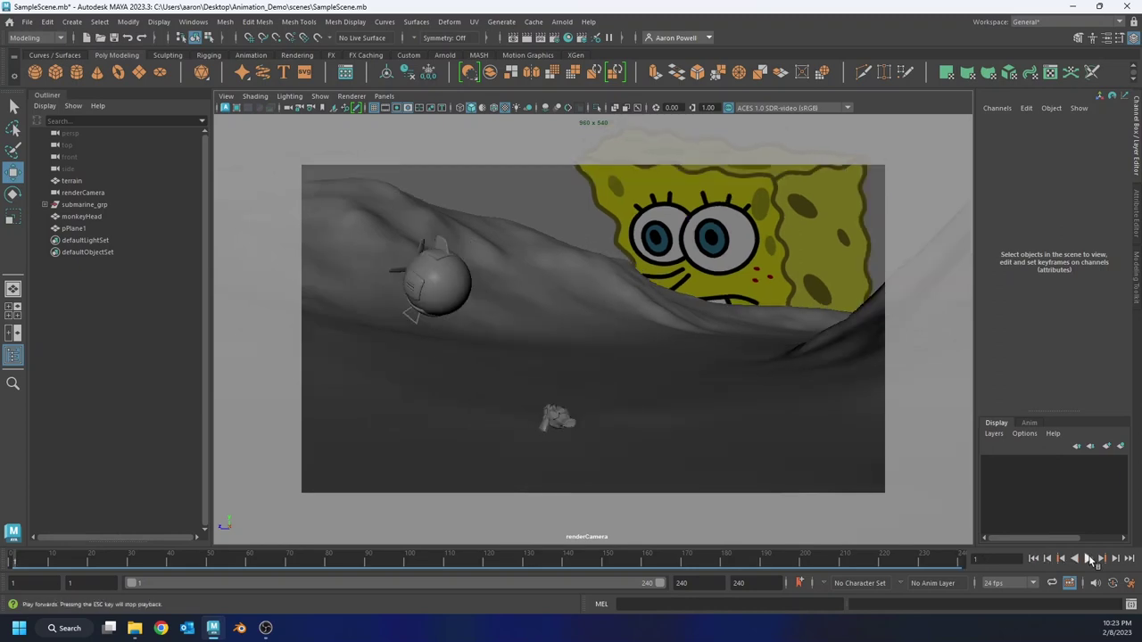
pyautogui.click(1088, 559)
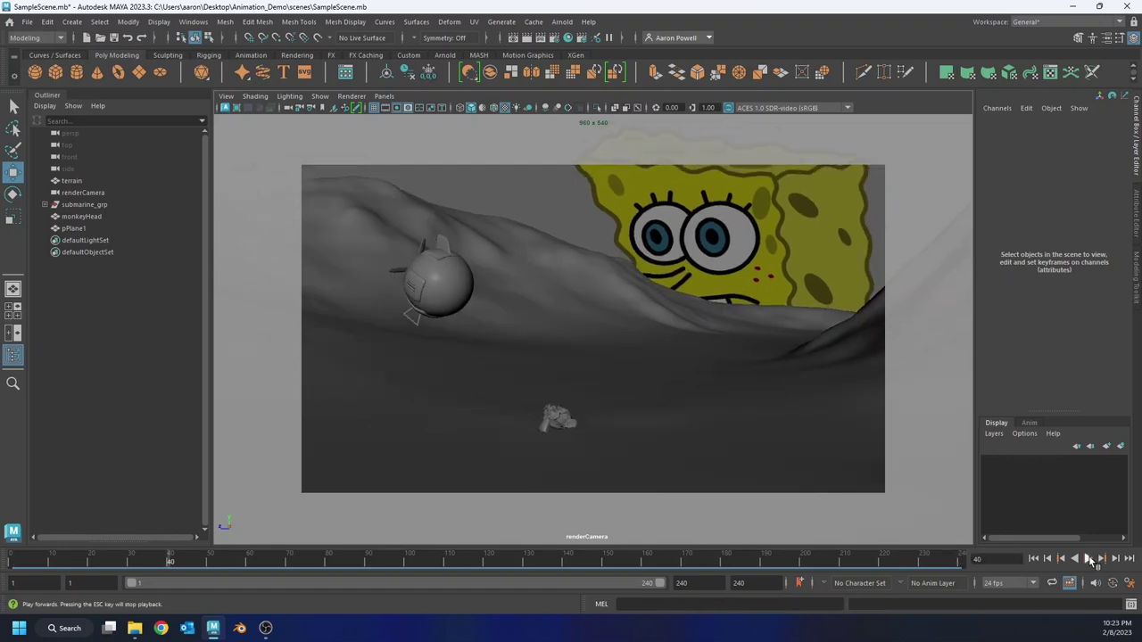
pyautogui.click(1089, 559)
pyautogui.click(627, 224)
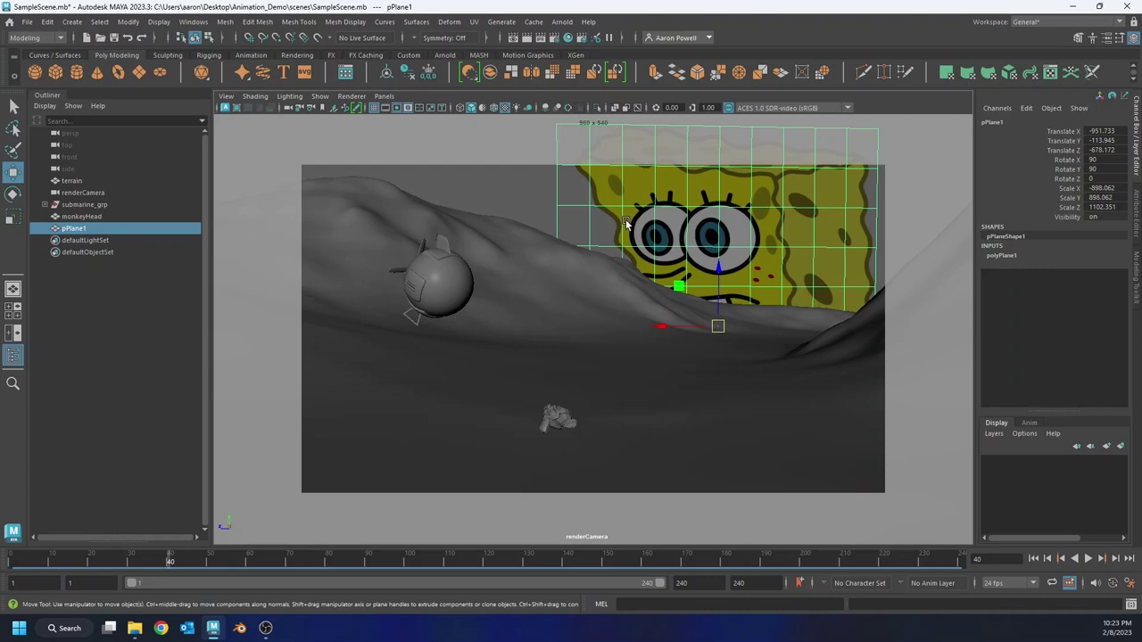
# - Lower the SpongeBob plane below the terrain and key its Translate channels at frame 1
pyautogui.click(12, 561)
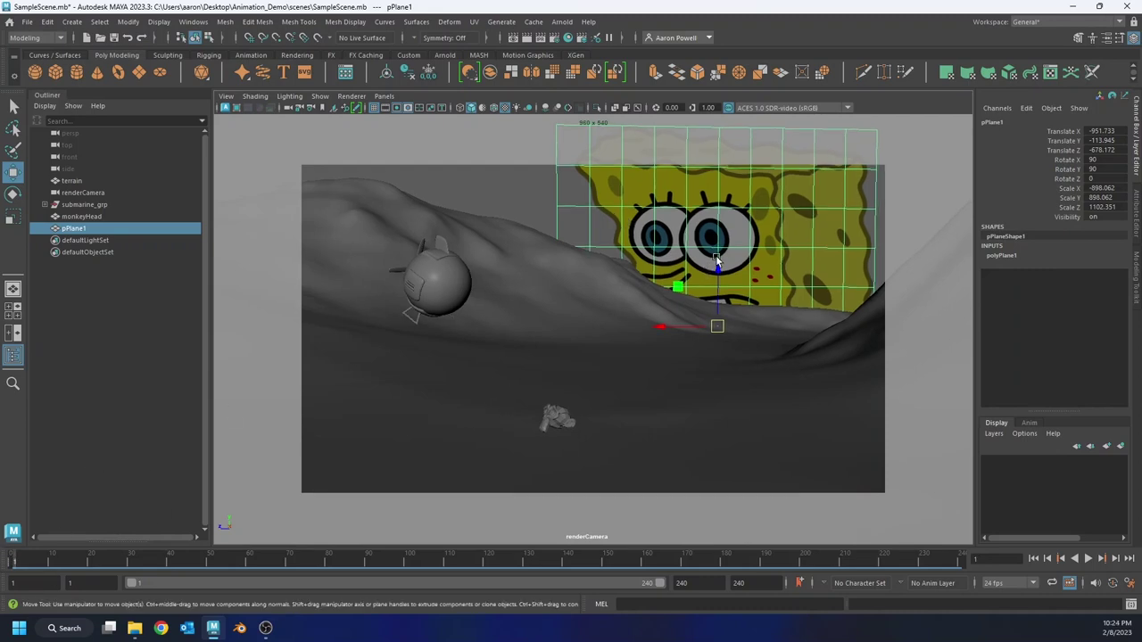
pyautogui.moveTo(717, 327)
pyautogui.mouseDown()
pyautogui.moveTo(744, 326)
pyautogui.moveTo(732, 327)
pyautogui.mouseUp()
pyautogui.hotkey('ctrl', 'z')
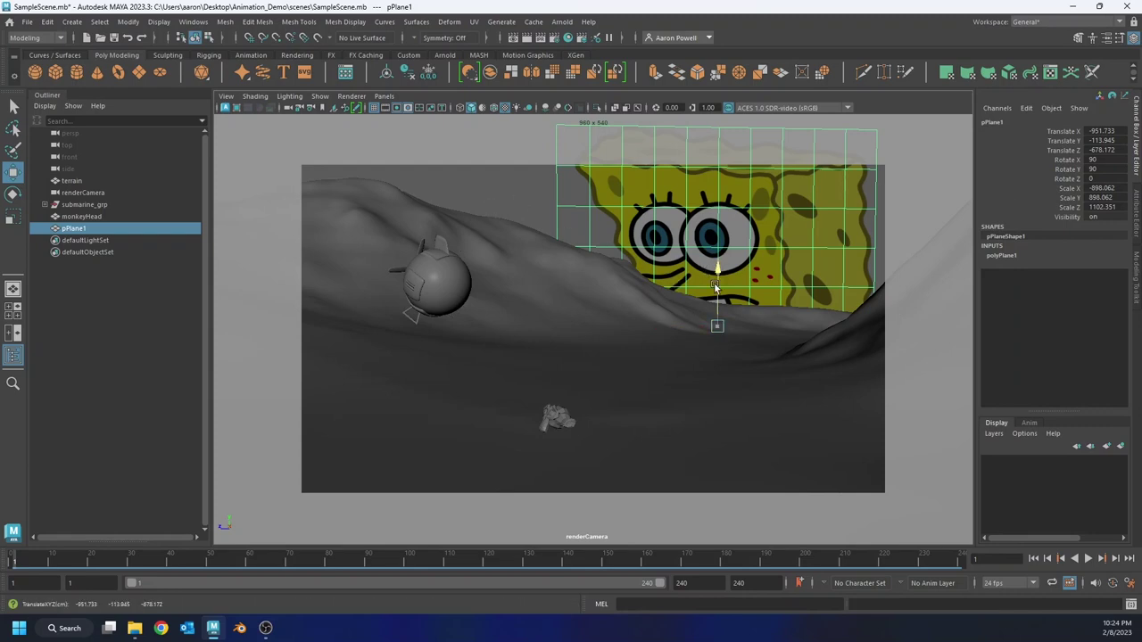
pyautogui.moveTo(718, 270); pyautogui.dragTo(702, 473)
pyautogui.click(1064, 132)
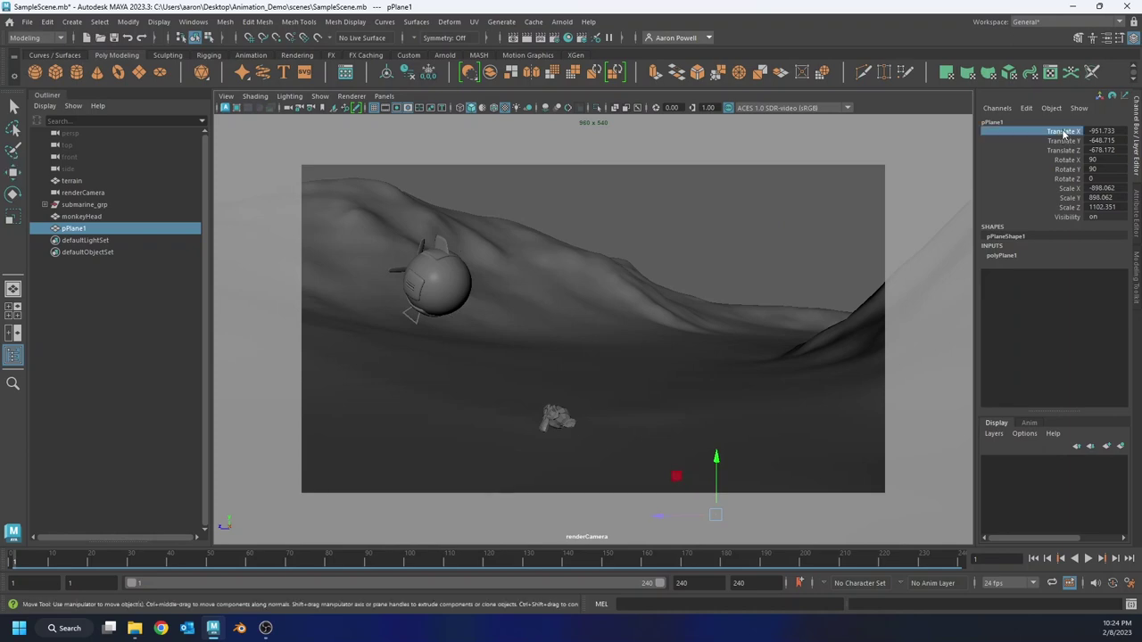
pyautogui.keyDown('shift'); pyautogui.click(1066, 153); pyautogui.keyUp('shift')
pyautogui.rightClick(1061, 143)
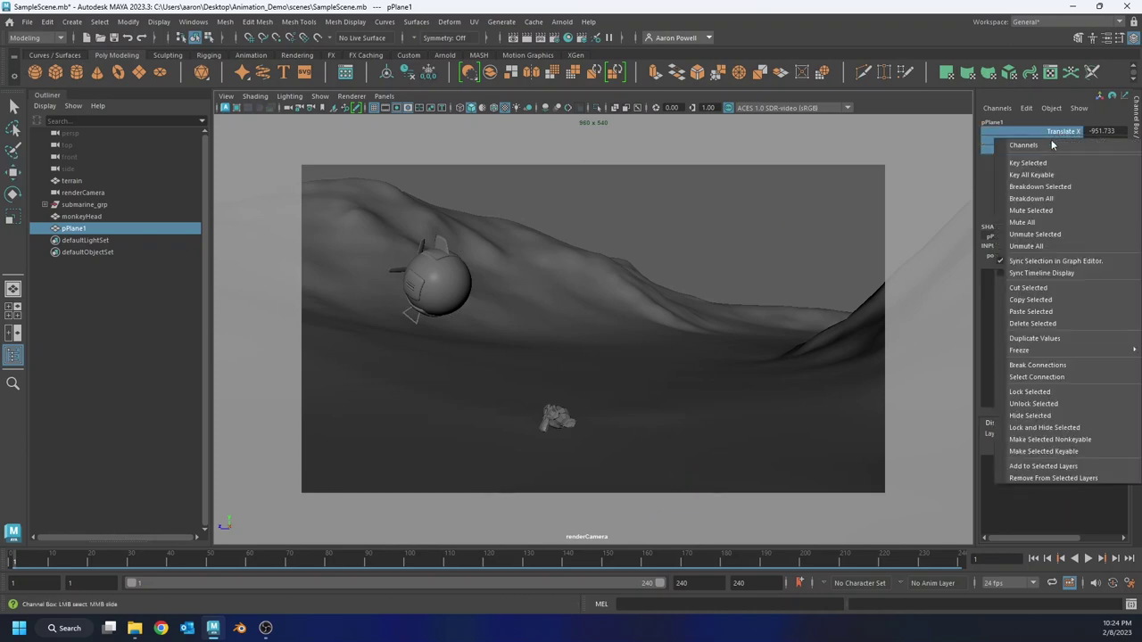
pyautogui.click(1045, 164)
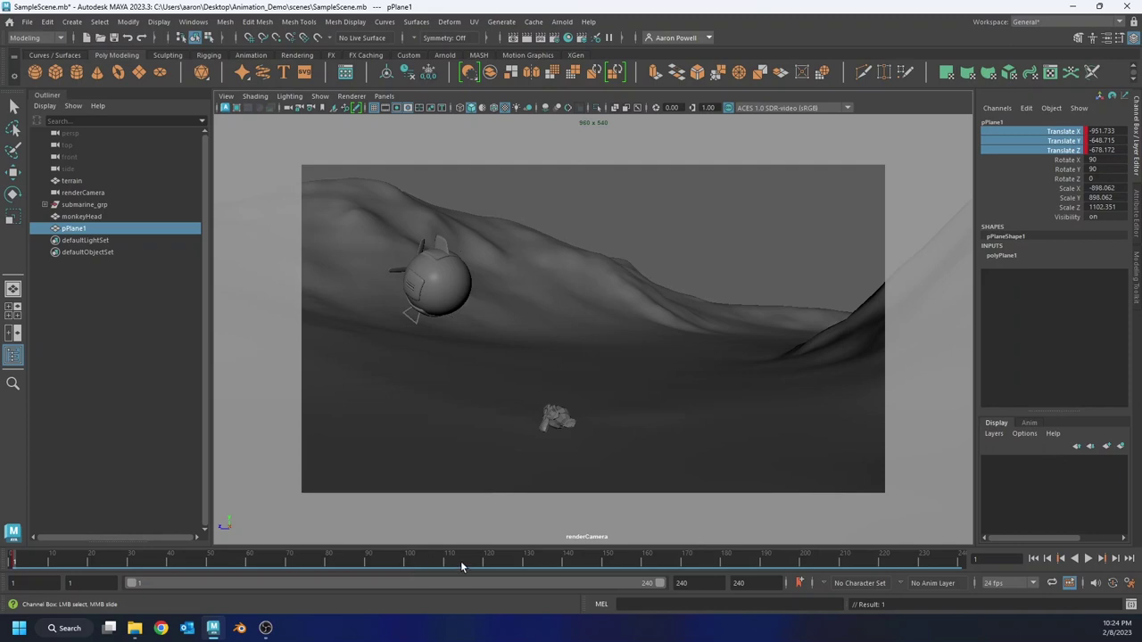
# - At frame 120, raise the plane above the hilltop and key its position
pyautogui.click(484, 561)
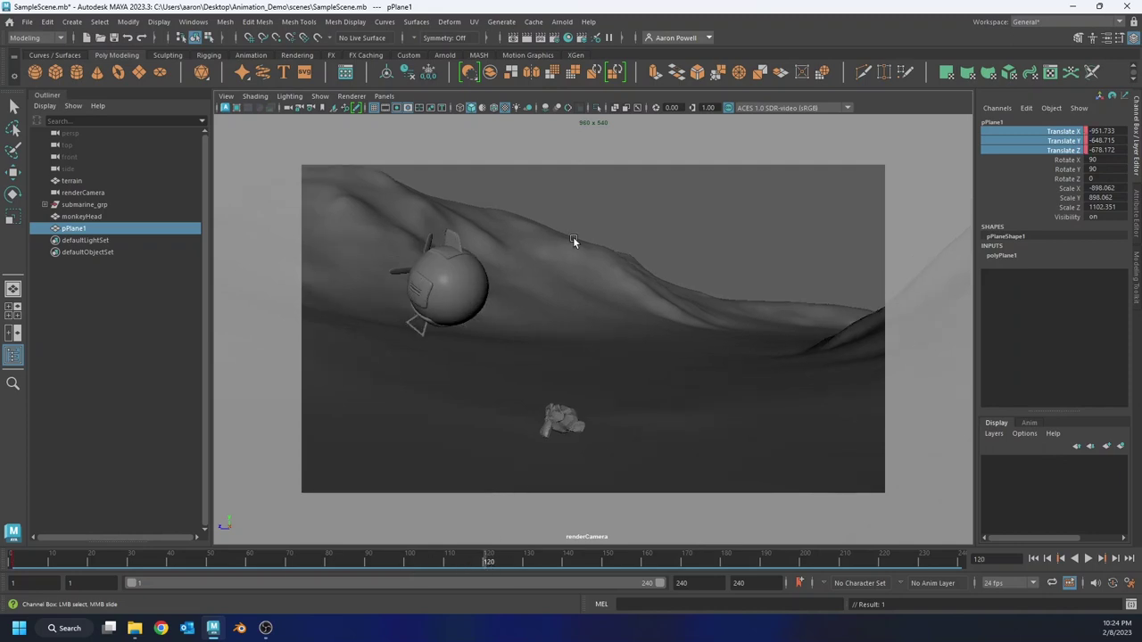
pyautogui.press('w')
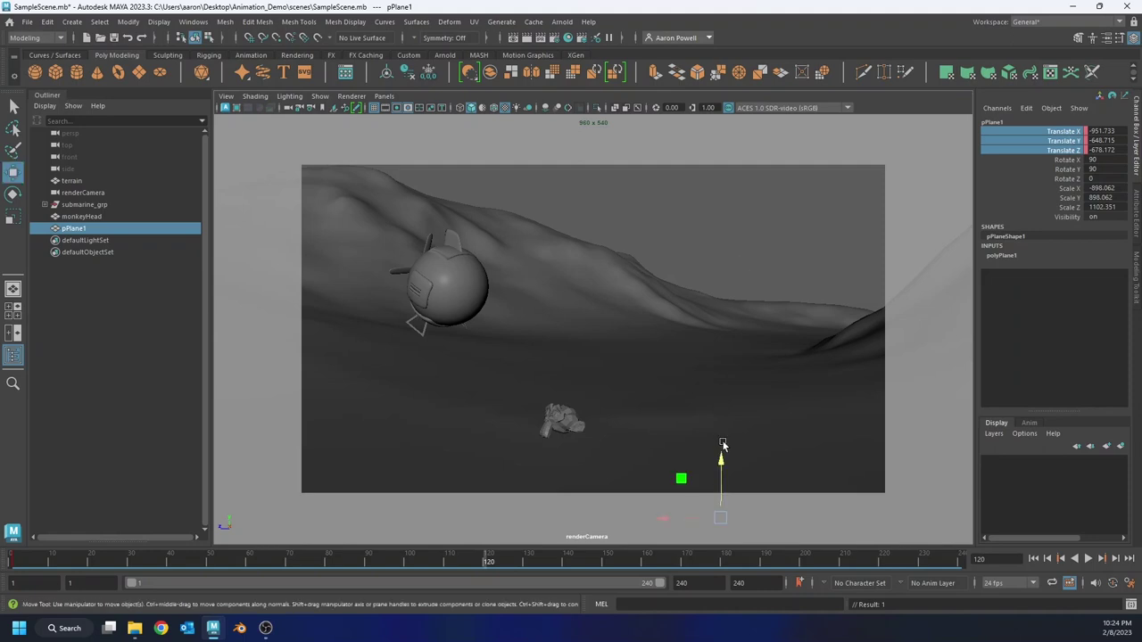
pyautogui.moveTo(721, 449); pyautogui.dragTo(734, 247)
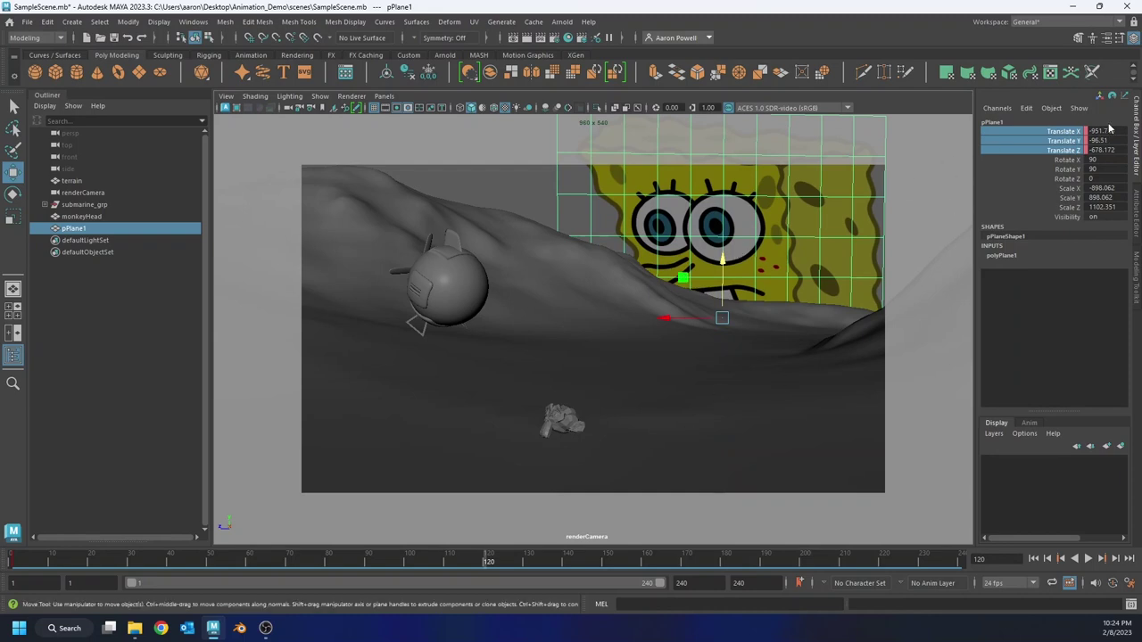
pyautogui.rightClick(1044, 141)
pyautogui.click(1028, 163)
# - Deselect the plane, replay the animation from the start, and stop at frame 167
pyautogui.click(522, 202)
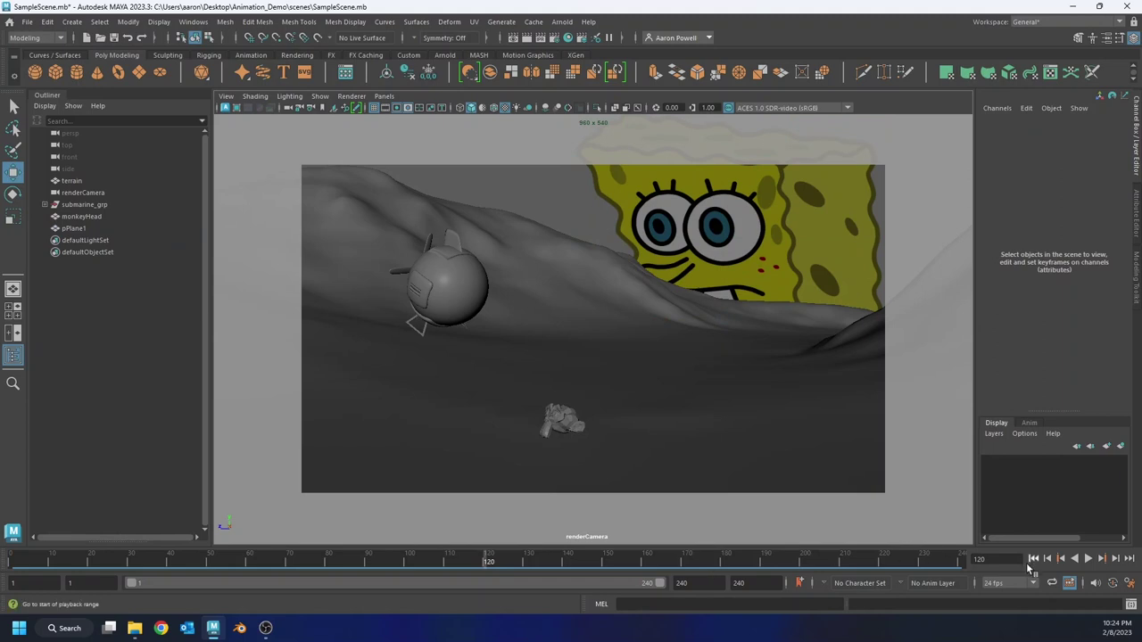
pyautogui.click(1034, 559)
pyautogui.click(1088, 559)
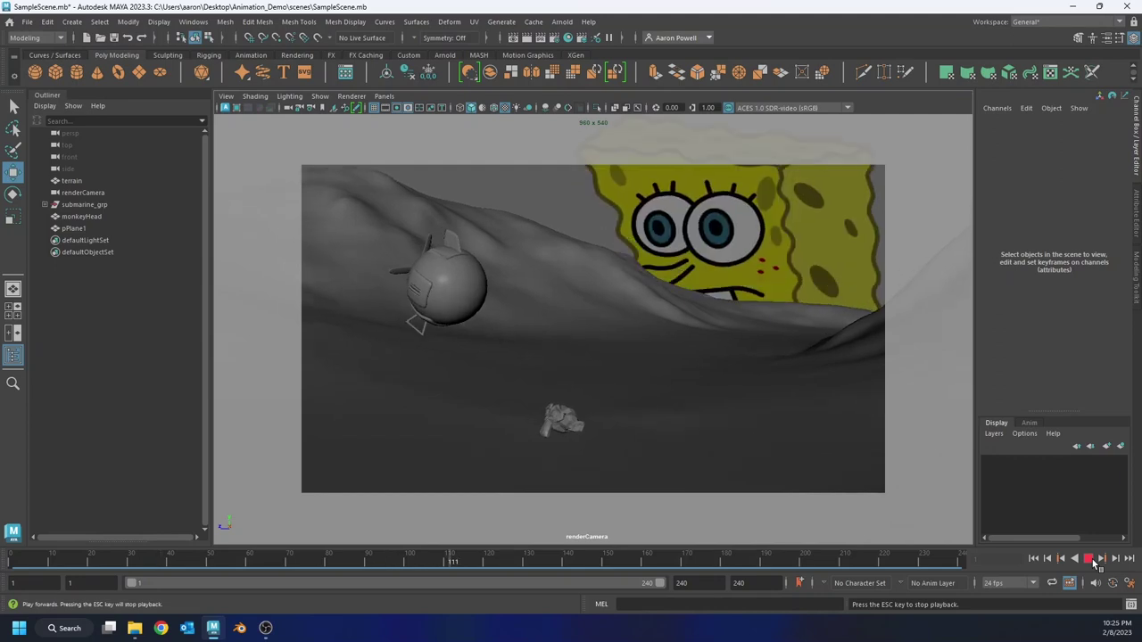
pyautogui.click(1090, 559)
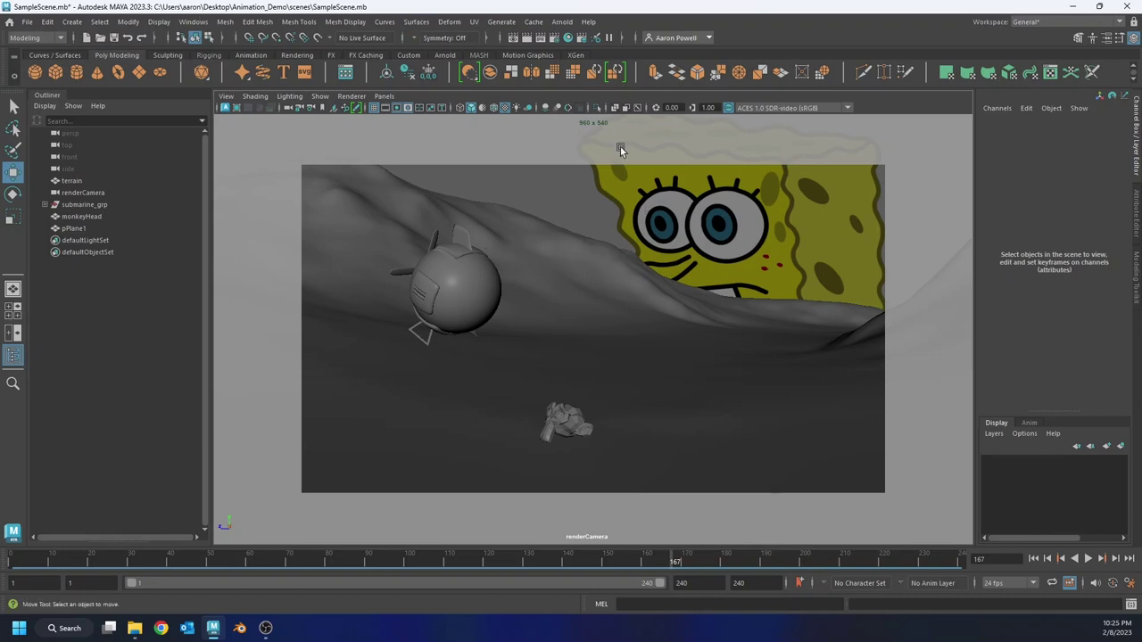
# - Open the Dope Sheet from Animation Editors, resize it, and show pPlane1's keys
pyautogui.click(193, 21)
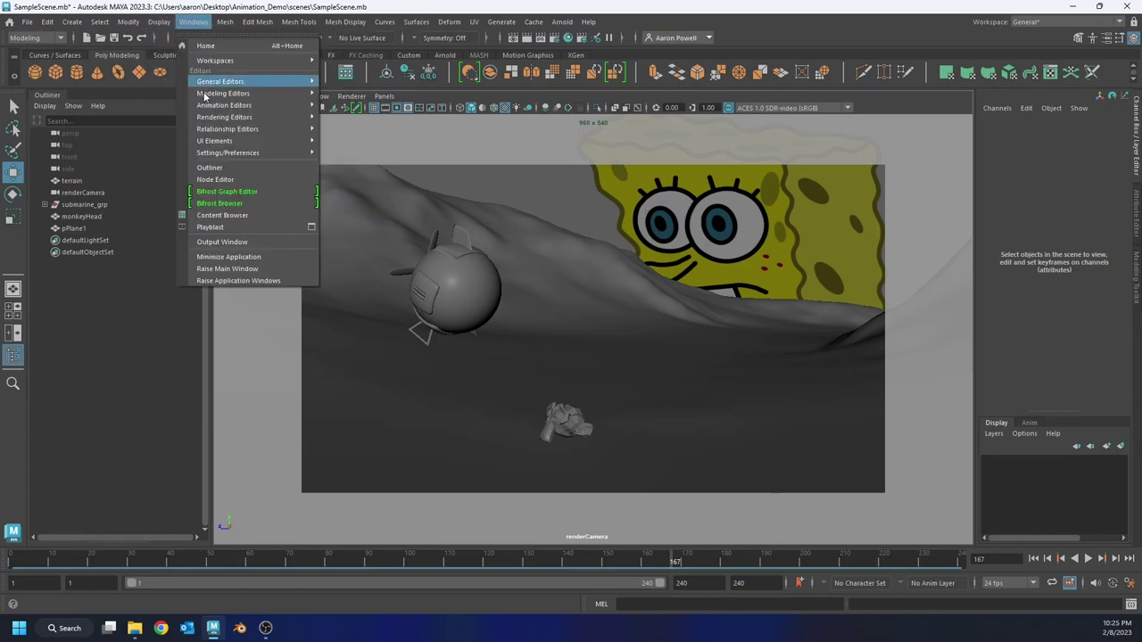
pyautogui.moveTo(217, 106)
pyautogui.click(391, 164)
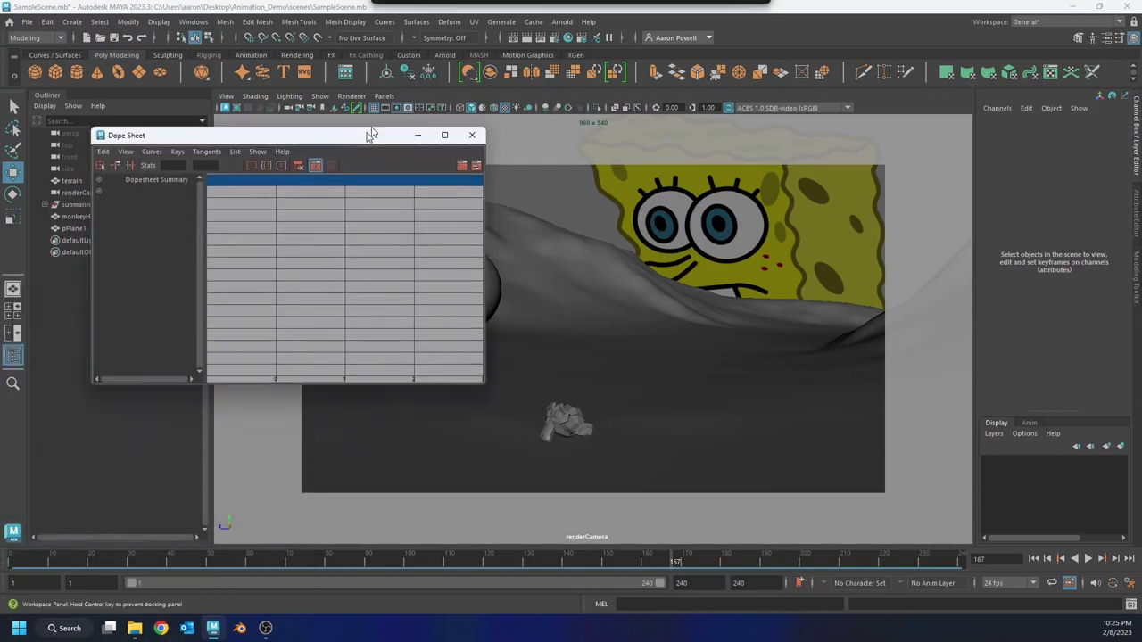
pyautogui.moveTo(372, 130); pyautogui.dragTo(352, 59)
pyautogui.moveTo(467, 319); pyautogui.dragTo(852, 473)
pyautogui.scroll(-10, 493, 200)
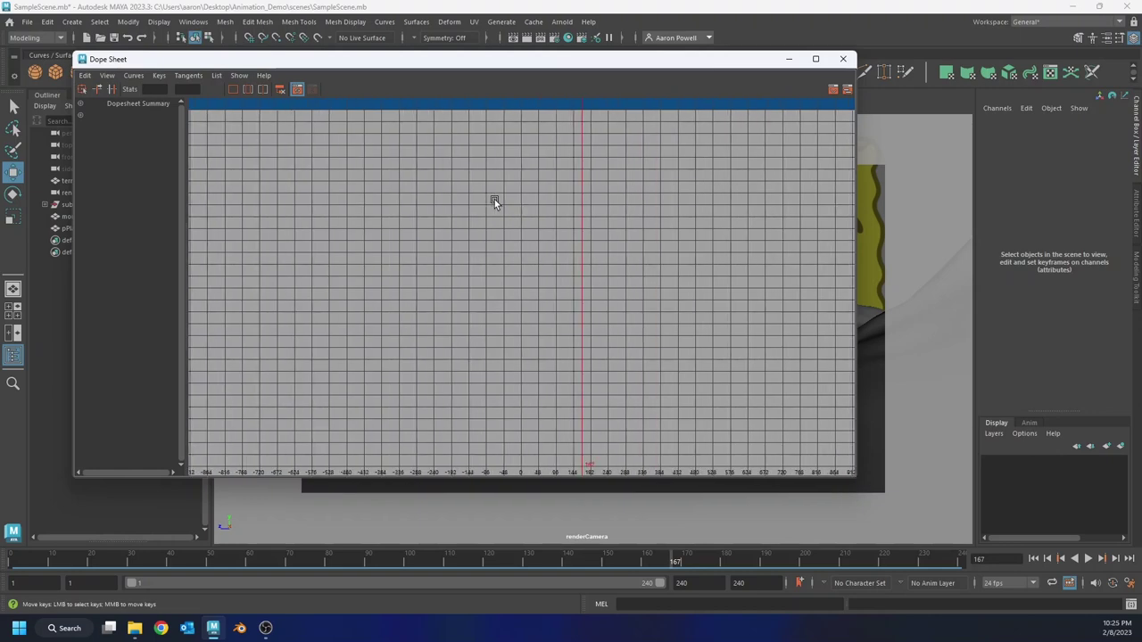
pyautogui.click(876, 247)
pyautogui.scroll(3, 576, 171)
pyautogui.scroll(8, 554, 134)
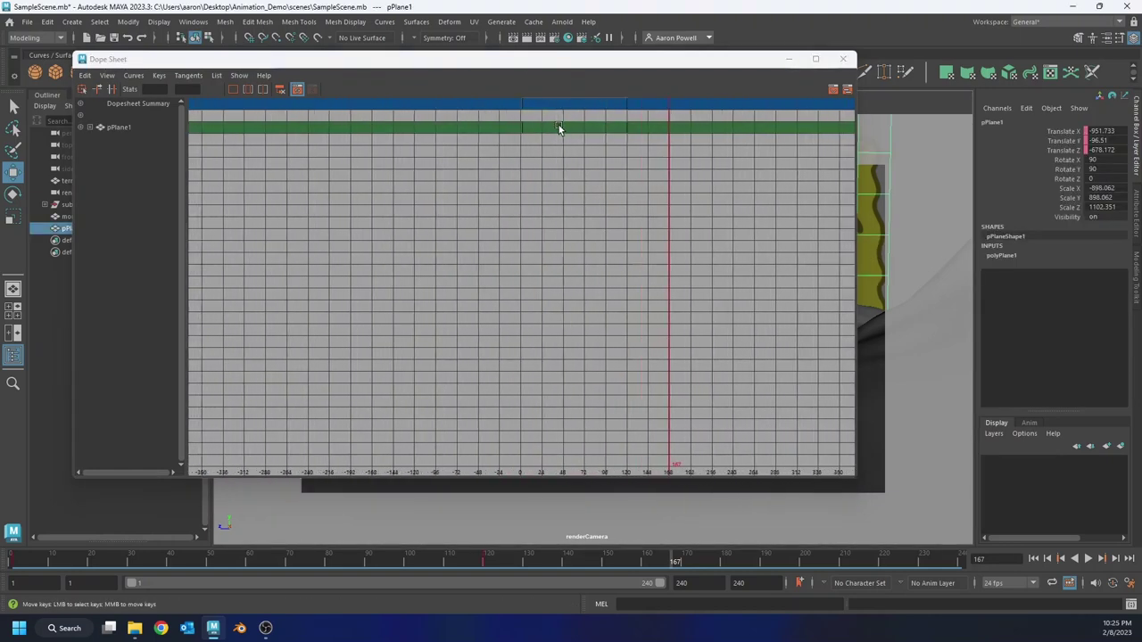
pyautogui.moveTo(712, 59); pyautogui.dragTo(574, 58)
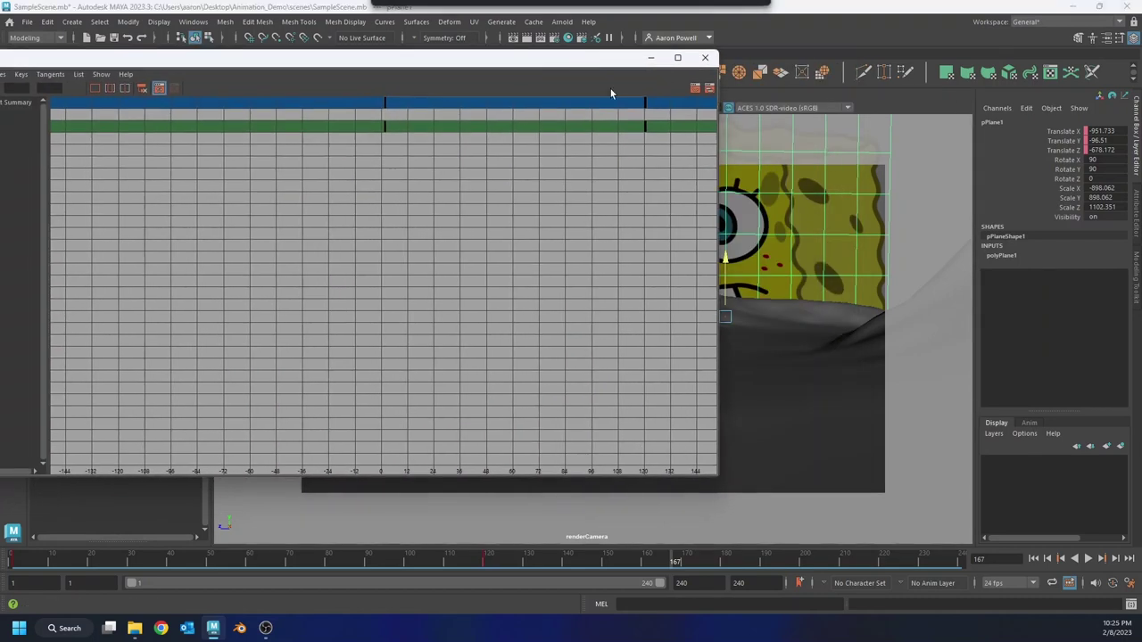
pyautogui.moveTo(718, 150); pyautogui.dragTo(519, 158)
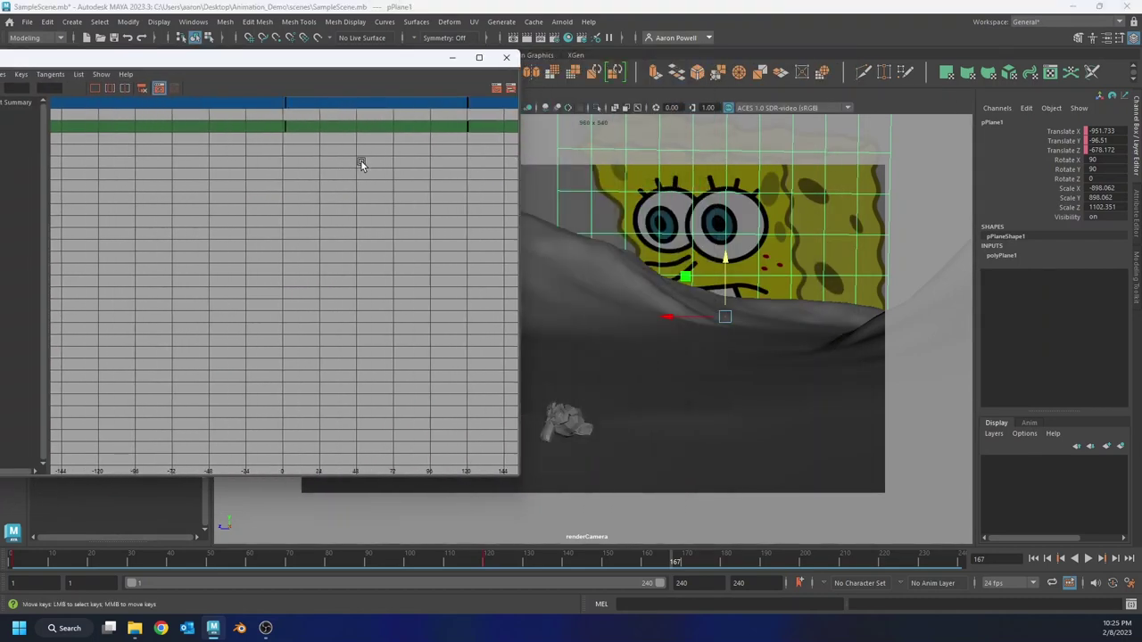
# - Drag the plane's frame-120 key to frame 189, then rewind and play
pyautogui.click(465, 127)
pyautogui.scroll(-2, 464, 152)
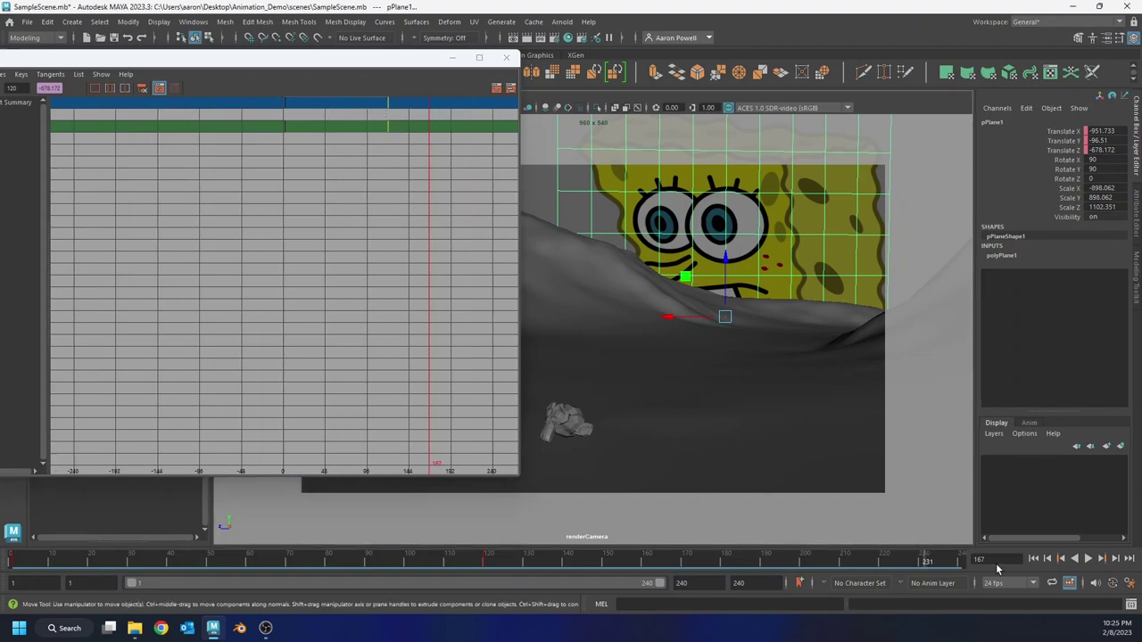
pyautogui.click(961, 560)
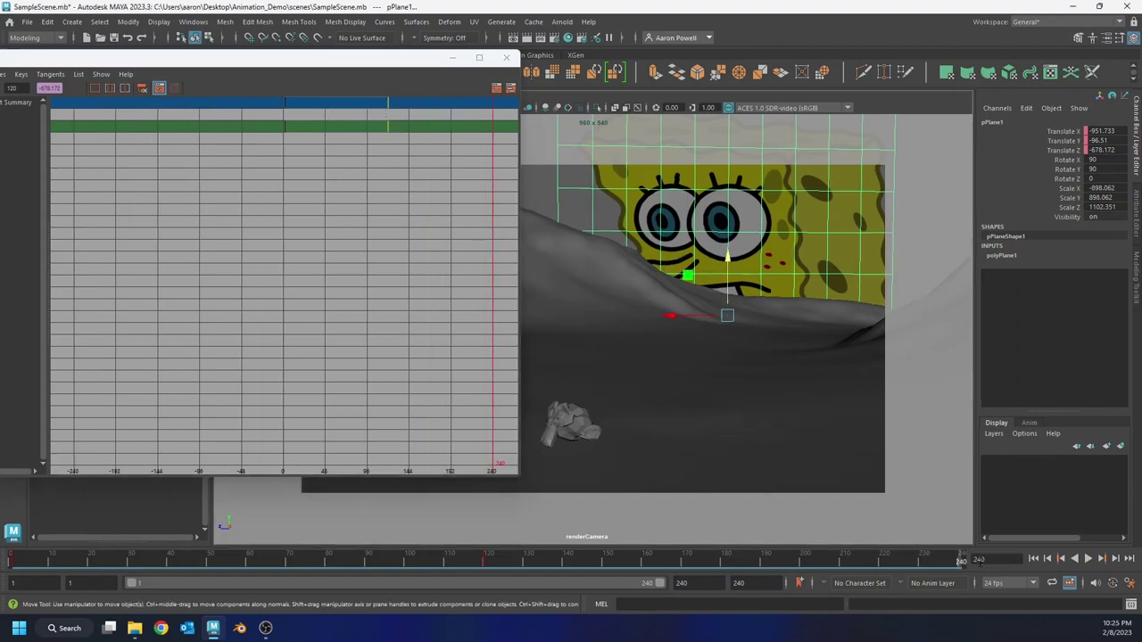
pyautogui.click(387, 105)
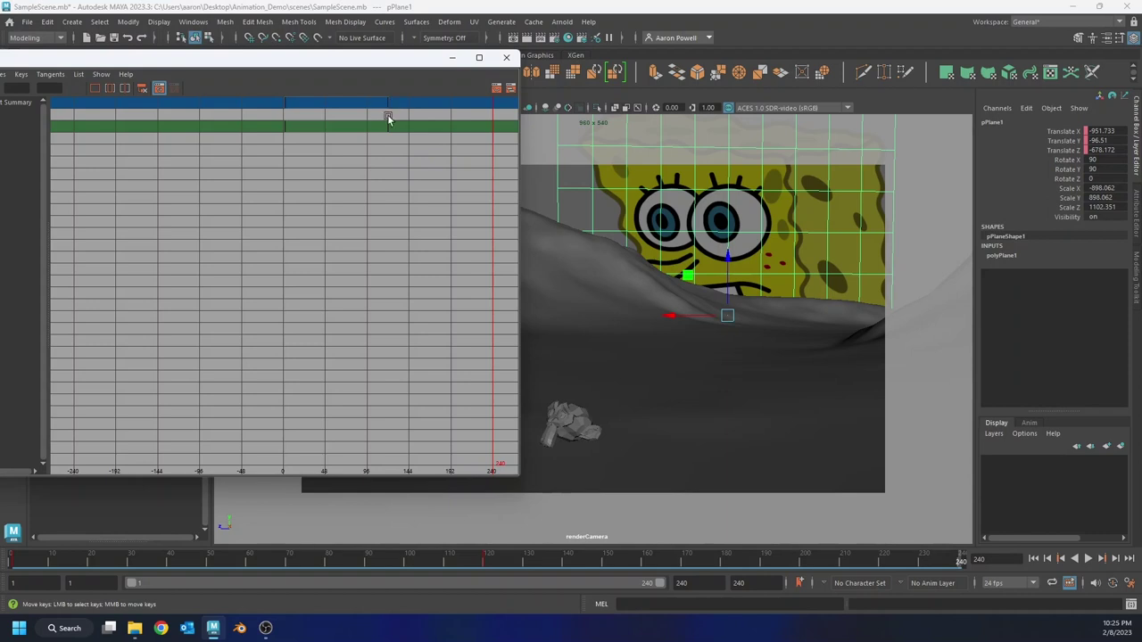
pyautogui.click(387, 105)
pyautogui.moveTo(406, 106); pyautogui.dragTo(449, 106, button='middle')
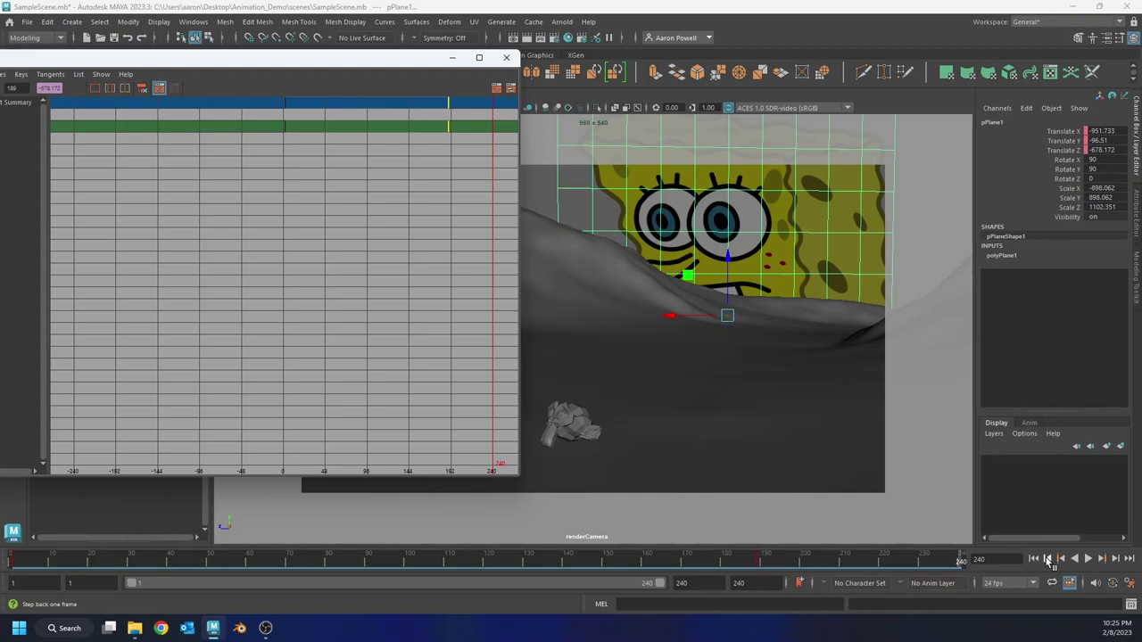
pyautogui.click(1034, 559)
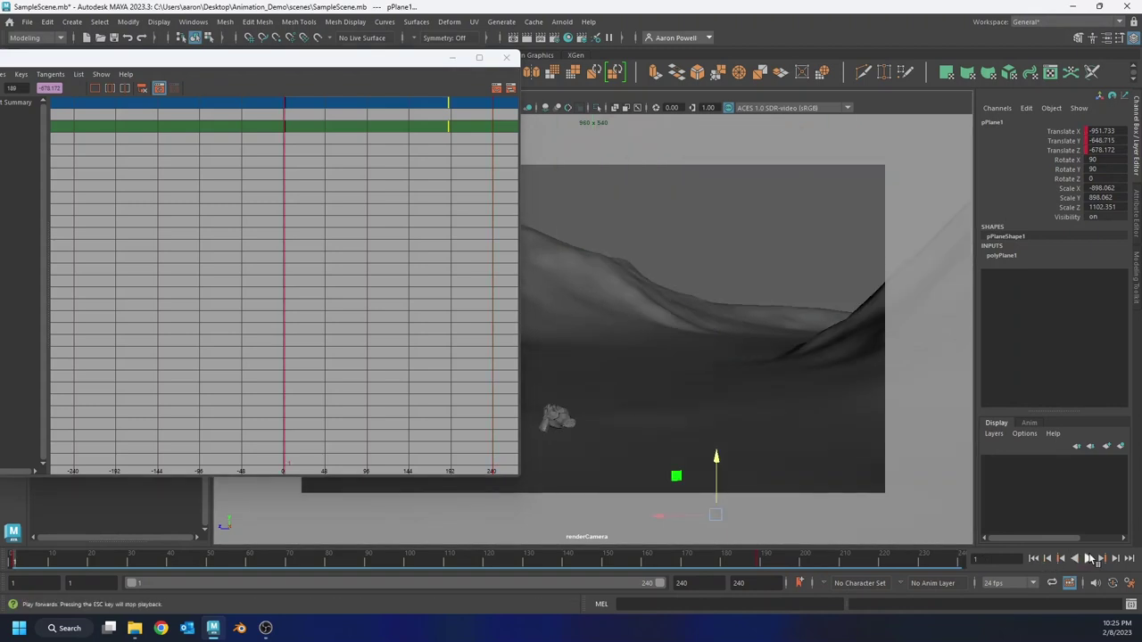
pyautogui.click(1088, 559)
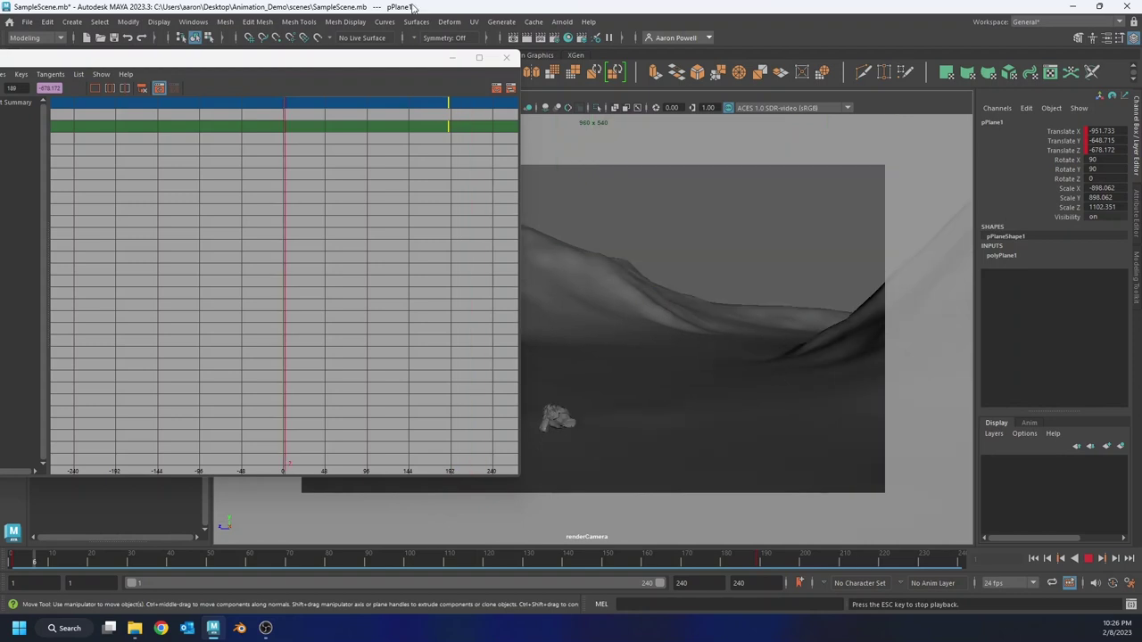
# - Close the Dope Sheet, stop playback, deselect the plane, and save SampleScene.mb
pyautogui.click(505, 58)
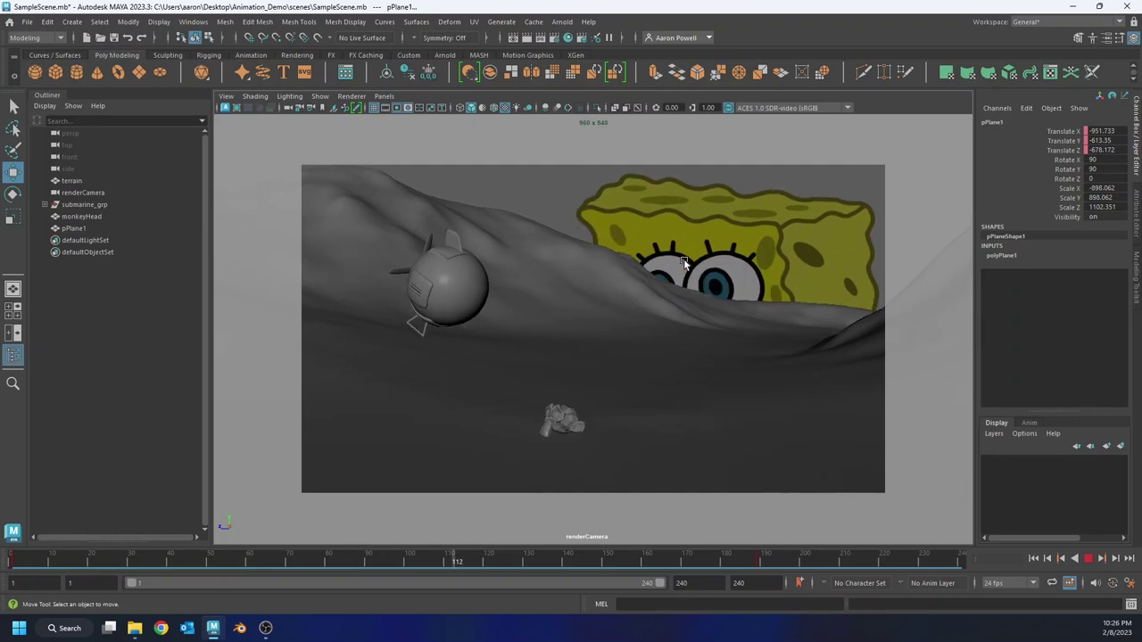
pyautogui.press('Escape')
pyautogui.click(586, 267)
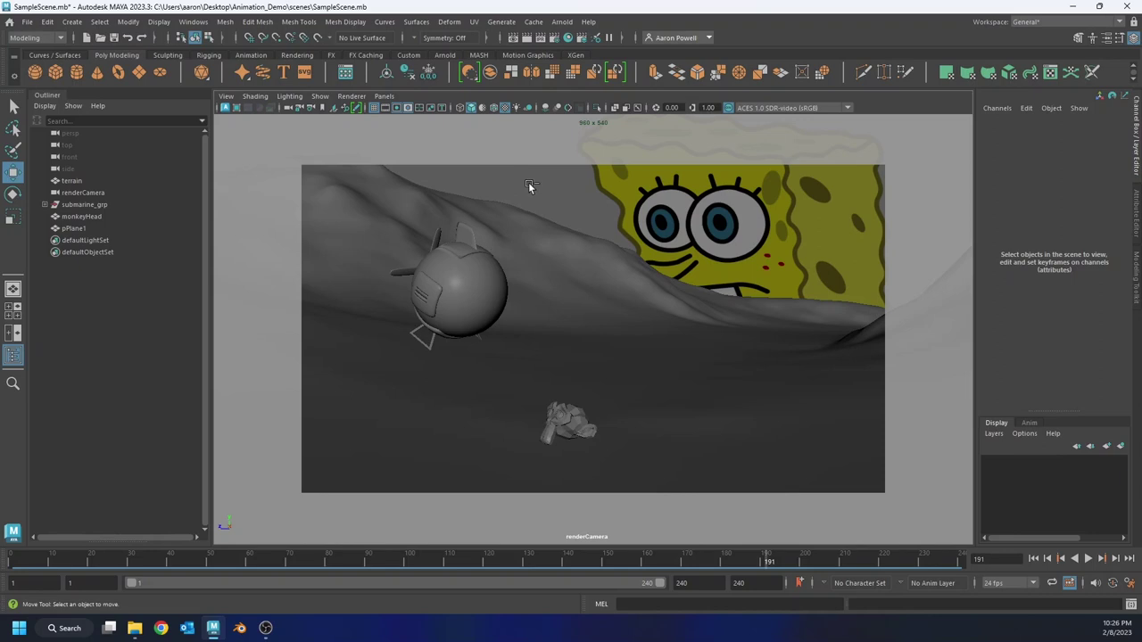
pyautogui.hotkey('ctrl', 's')
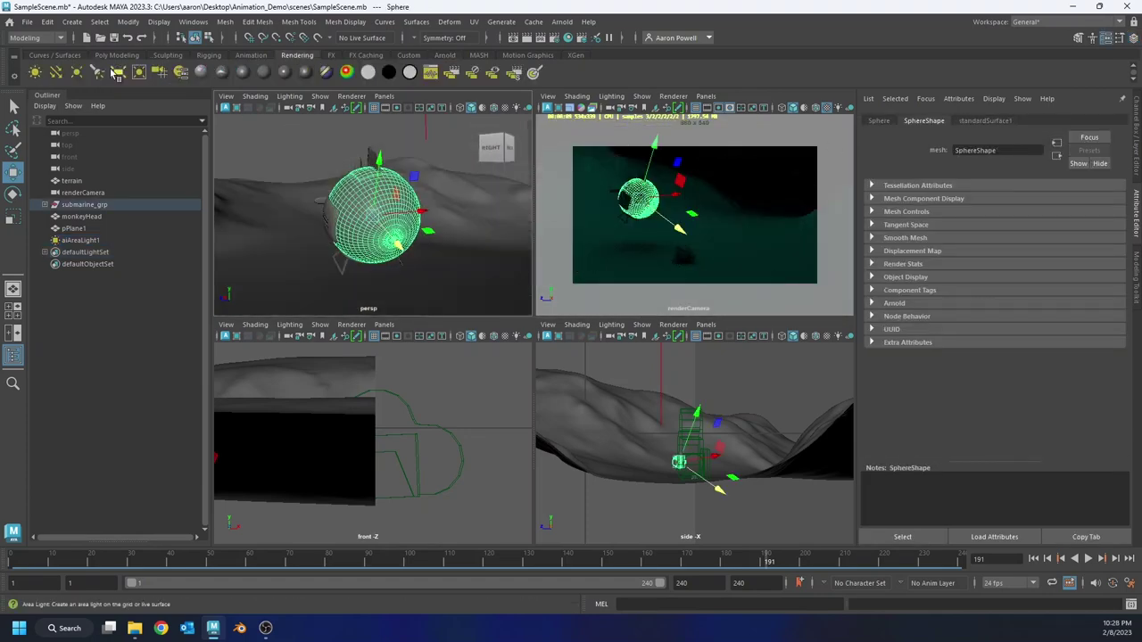
# - Add a teal Arnold area light and push the SpongeBob plane back along Z
pyautogui.click(97, 72)
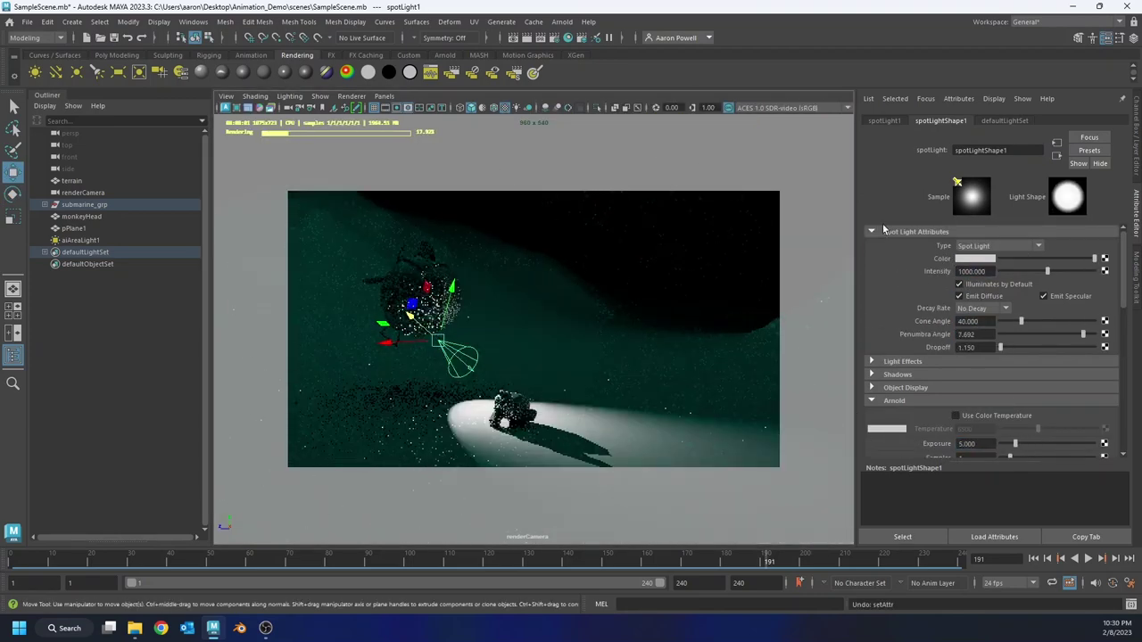
pyautogui.click(975, 258)
pyautogui.click(569, 217)
pyautogui.rightClick(570, 217)
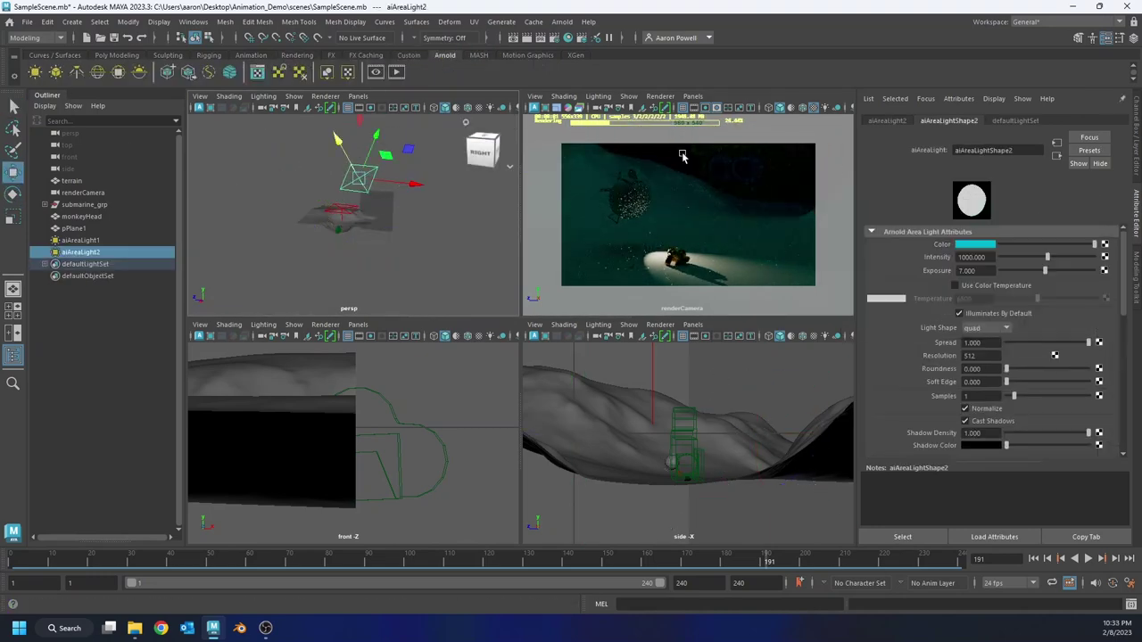
pyautogui.press('space')
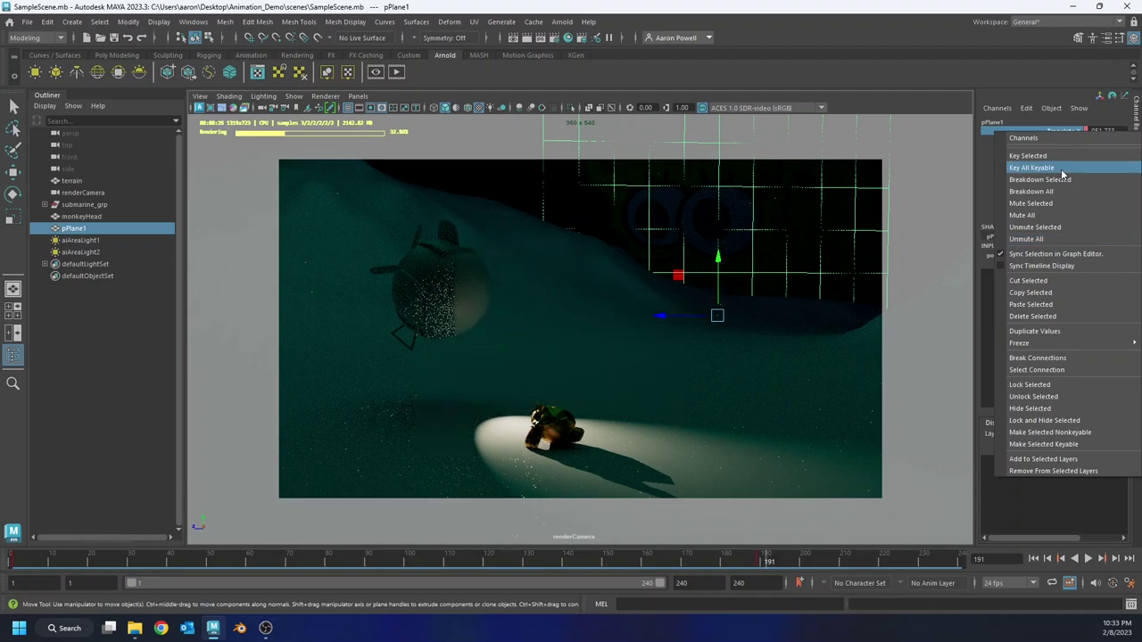
pyautogui.moveTo(663, 315); pyautogui.dragTo(698, 323)
pyautogui.click(544, 182)
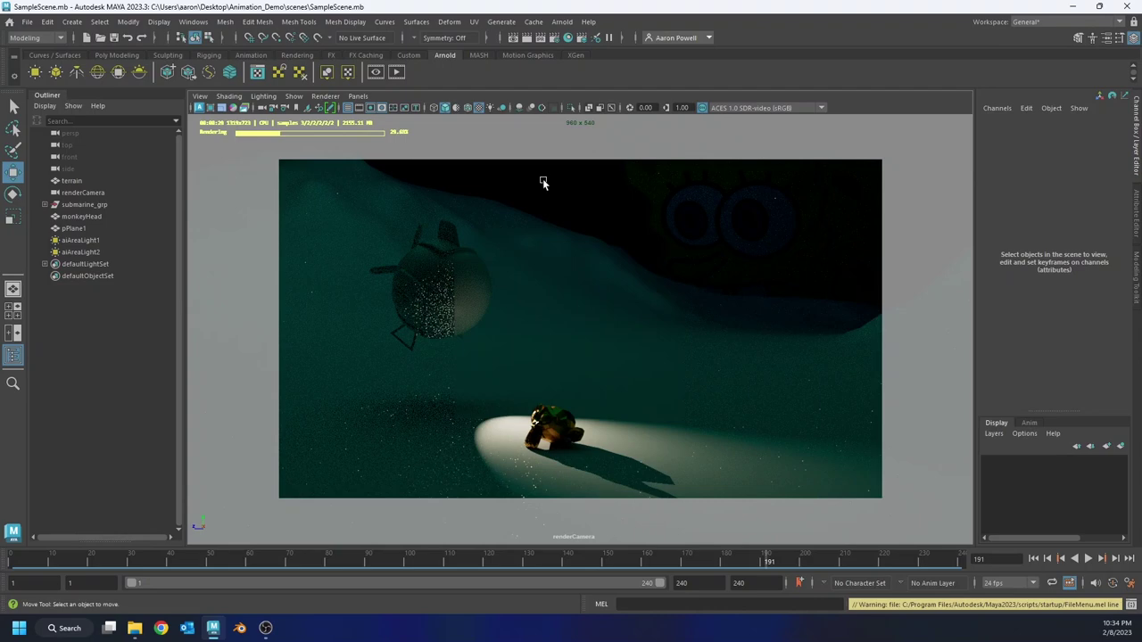
# - Return the viewport to Viewport 2.0, preview playback, and select the spotlight near the submarine
pyautogui.click(325, 95)
pyautogui.click(338, 116)
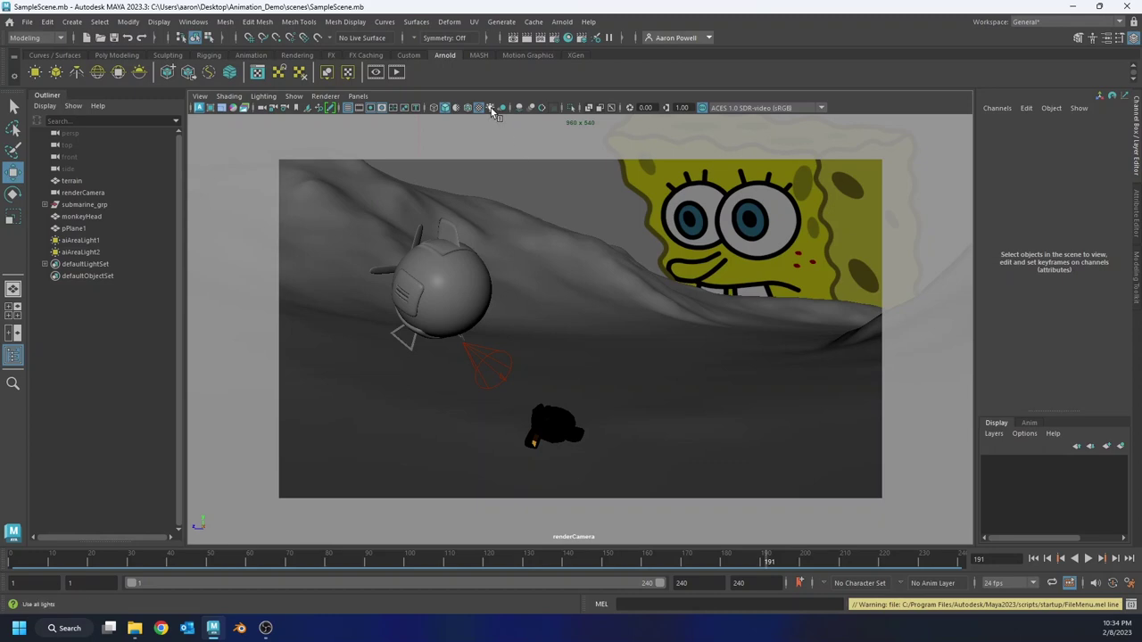
pyautogui.hotkey('alt', 'v')
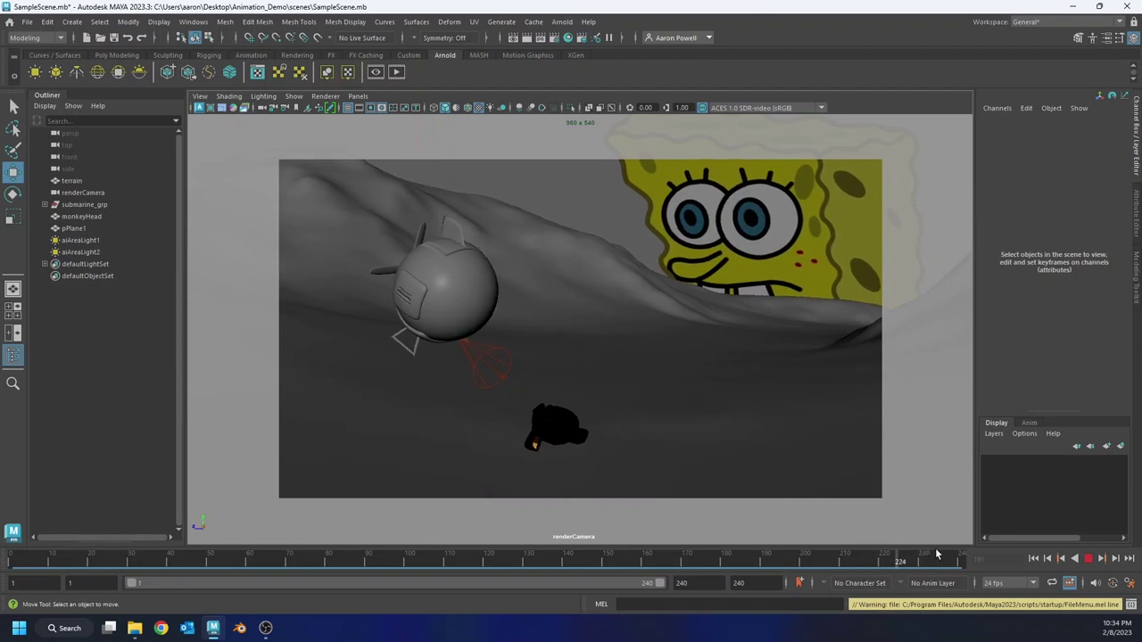
pyautogui.hotkey('alt', 'v')
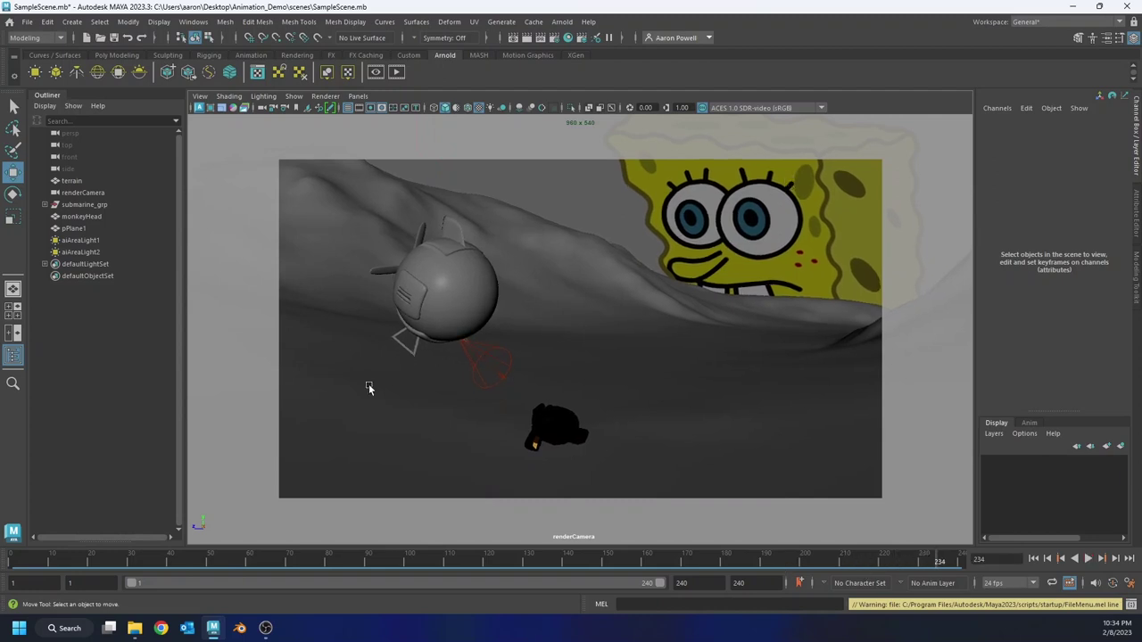
pyautogui.click(472, 343)
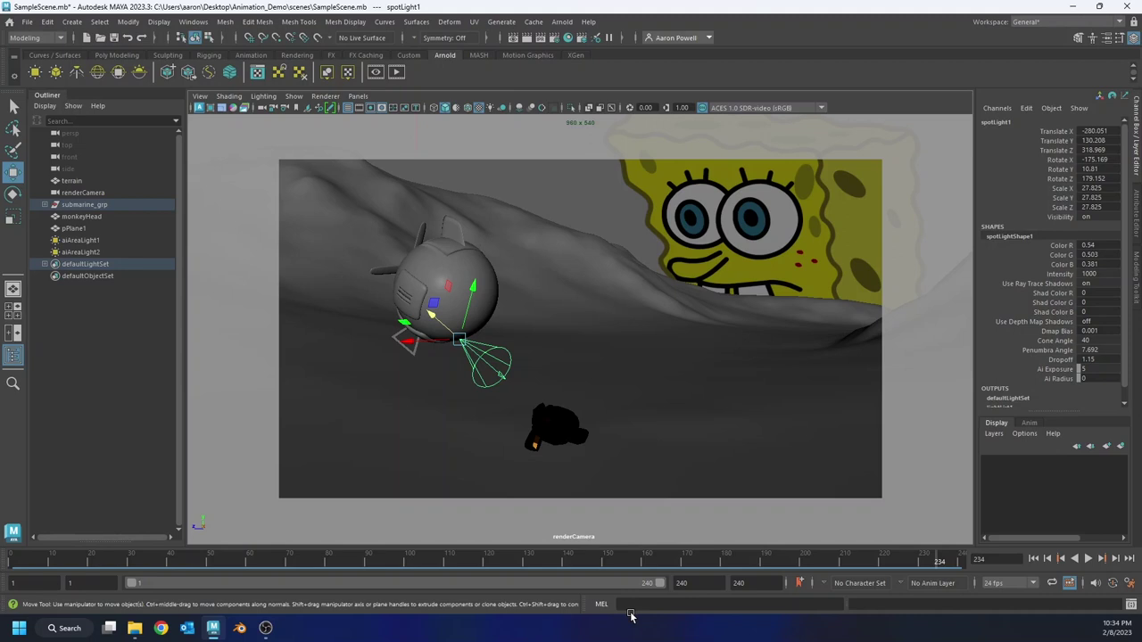
# - Expand the submarine hierarchy in the Outliner and confirm the group name submarine_grp
pyautogui.moveTo(785, 562); pyautogui.dragTo(884, 571)
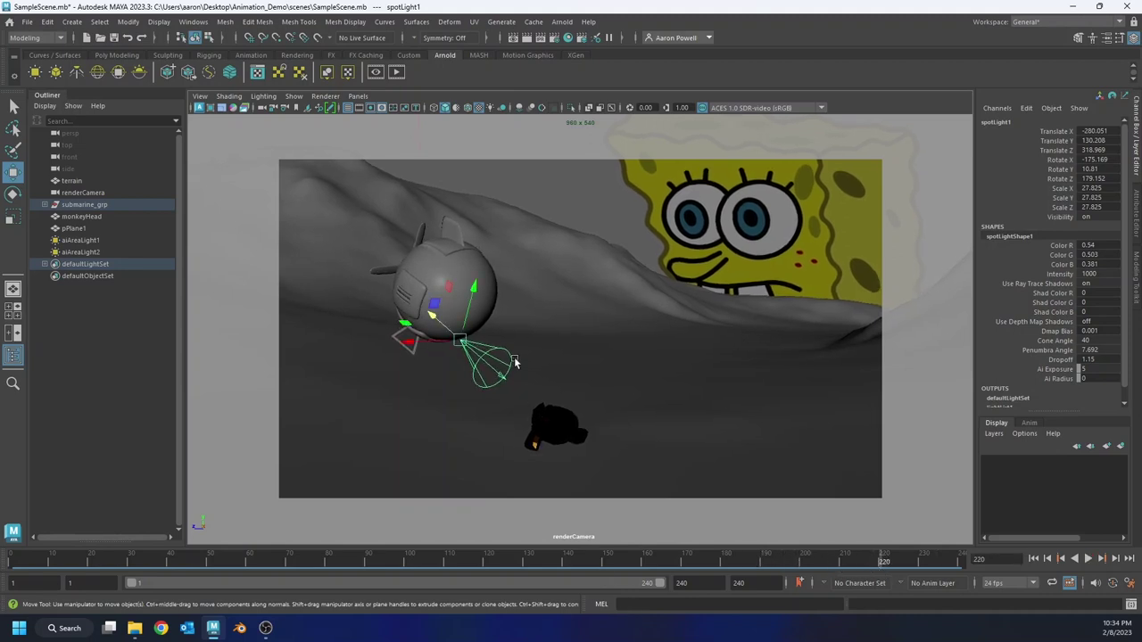
pyautogui.click(45, 204)
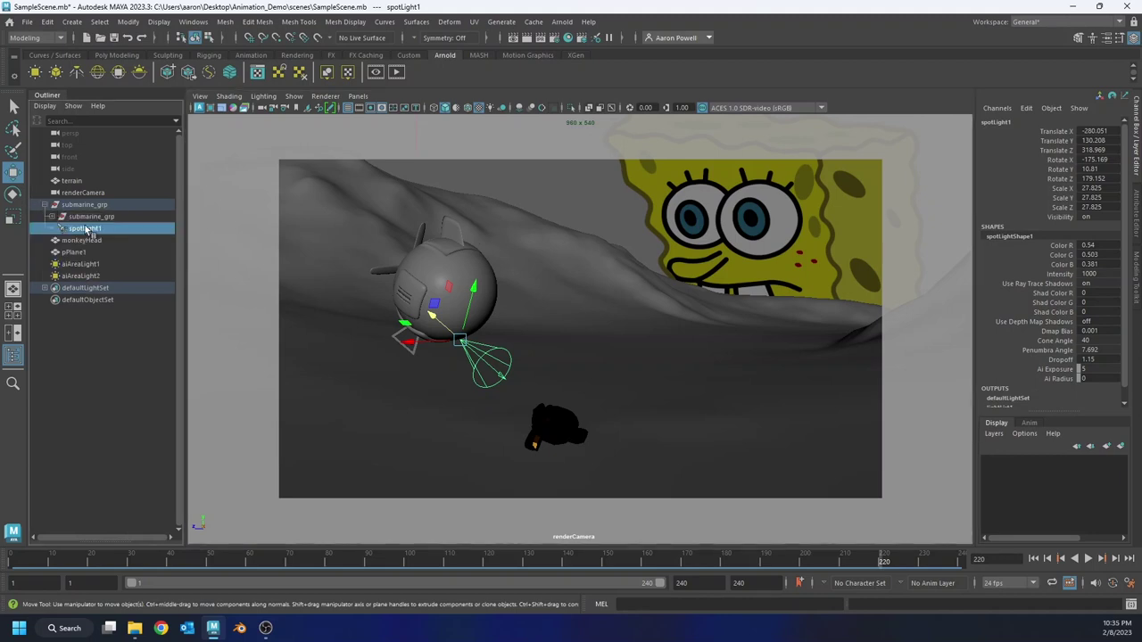
pyautogui.click(51, 217)
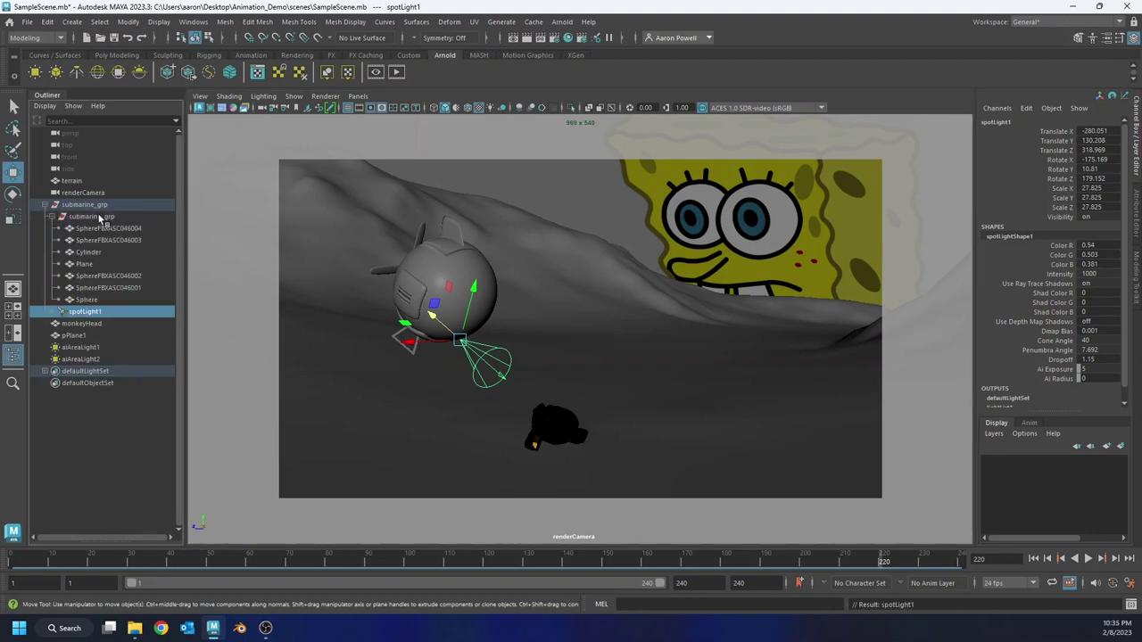
pyautogui.click(86, 205)
pyautogui.hotkey('ctrl', 'z')
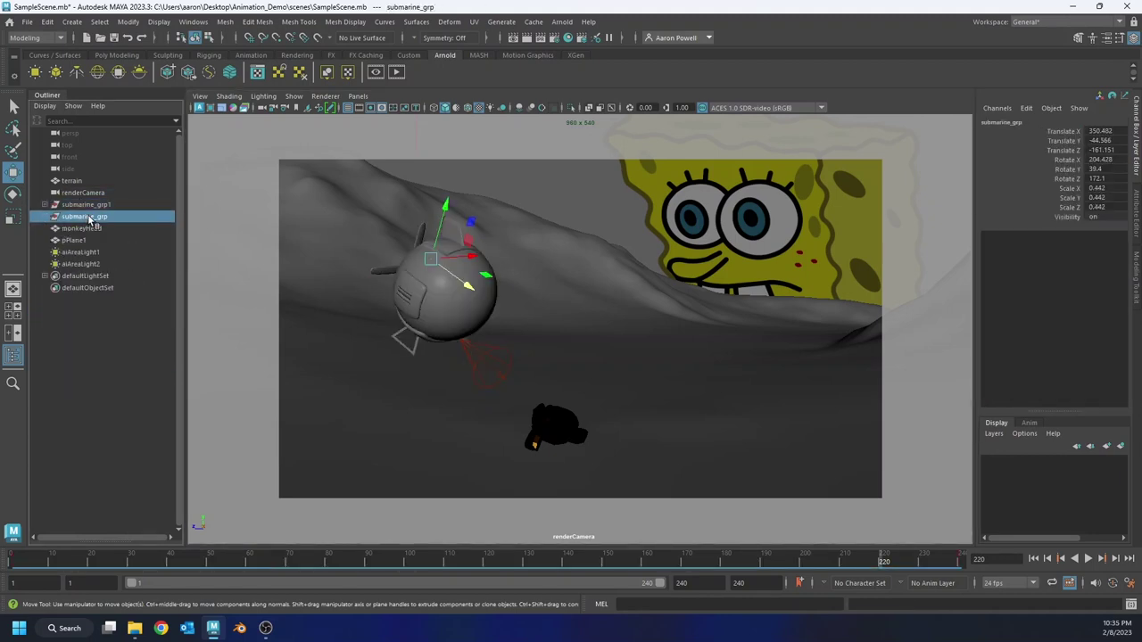
pyautogui.click(86, 205)
pyautogui.doubleClick(87, 205)
pyautogui.press('Return')
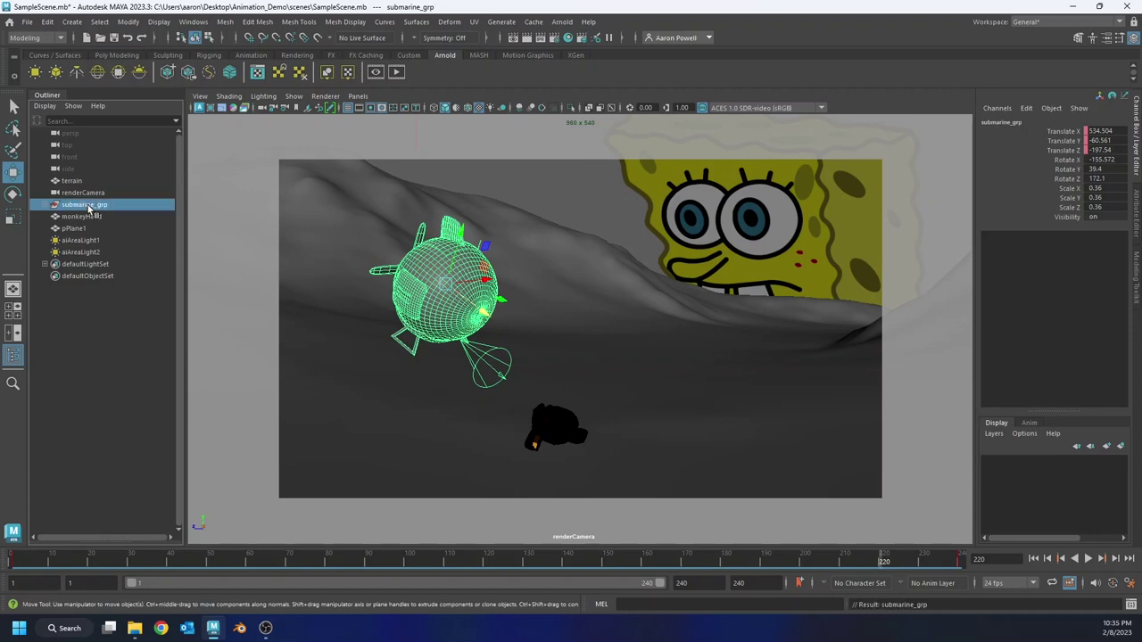
# - Play the animation to check the spotlight follows the submarine, then stop at frame 1
pyautogui.hotkey('alt', 'v')
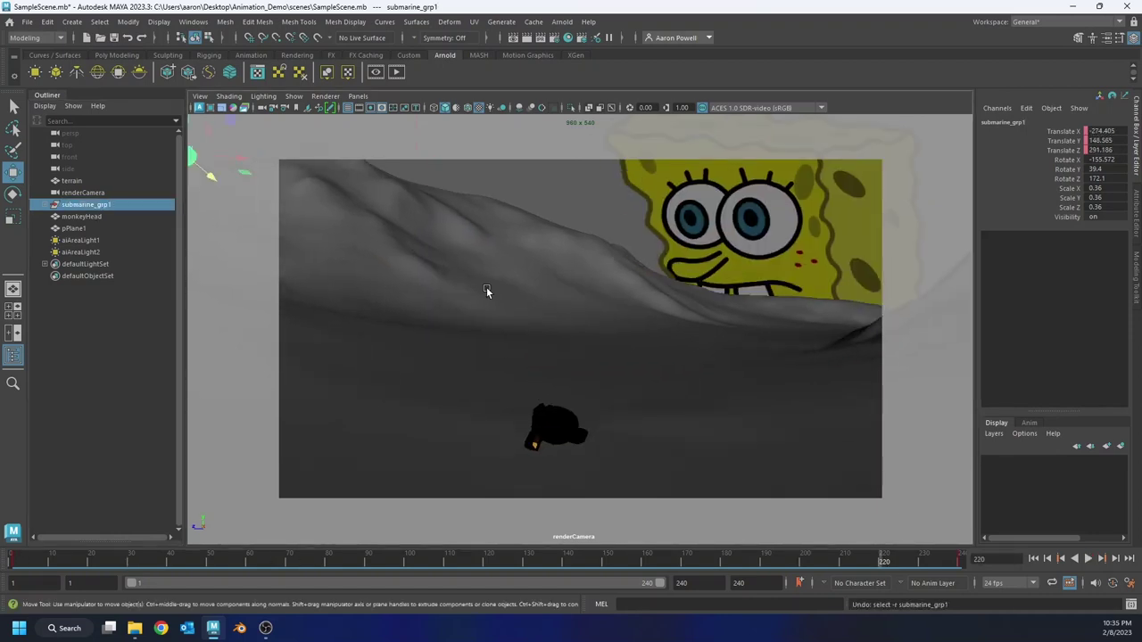
pyautogui.click(424, 265)
pyautogui.click(61, 216)
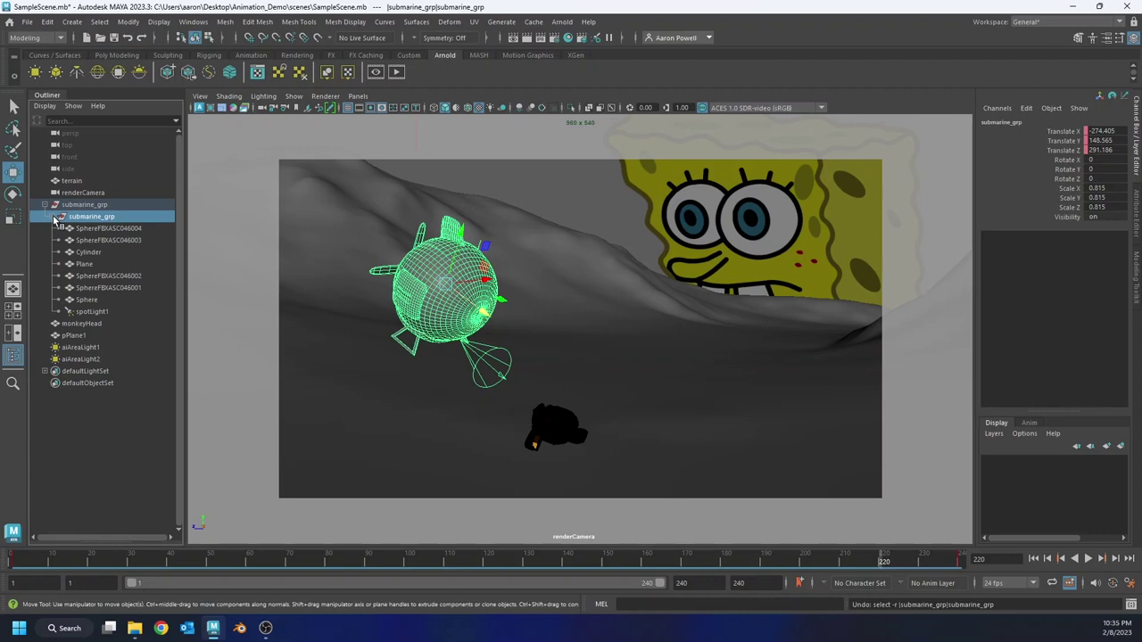
pyautogui.click(61, 217)
pyautogui.hotkey('alt', 'v')
pyautogui.hotkey('alt', 'shift', 'v')
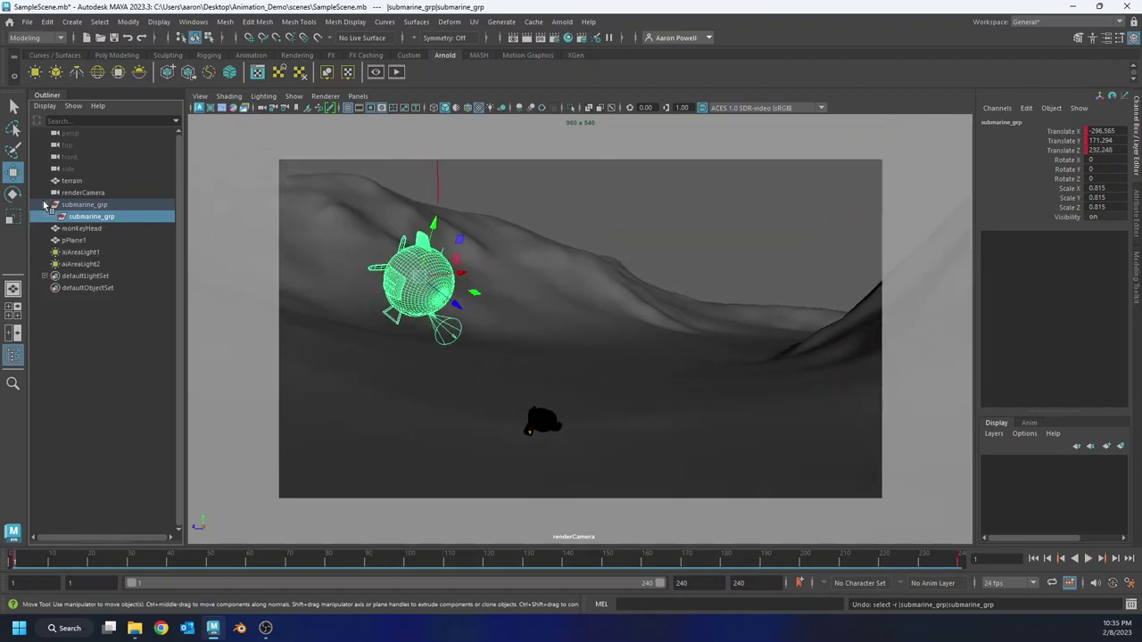
pyautogui.click(487, 194)
# - Save the scene, then replay the animation and stop back at frame 1
pyautogui.hotkey('ctrl', 's')
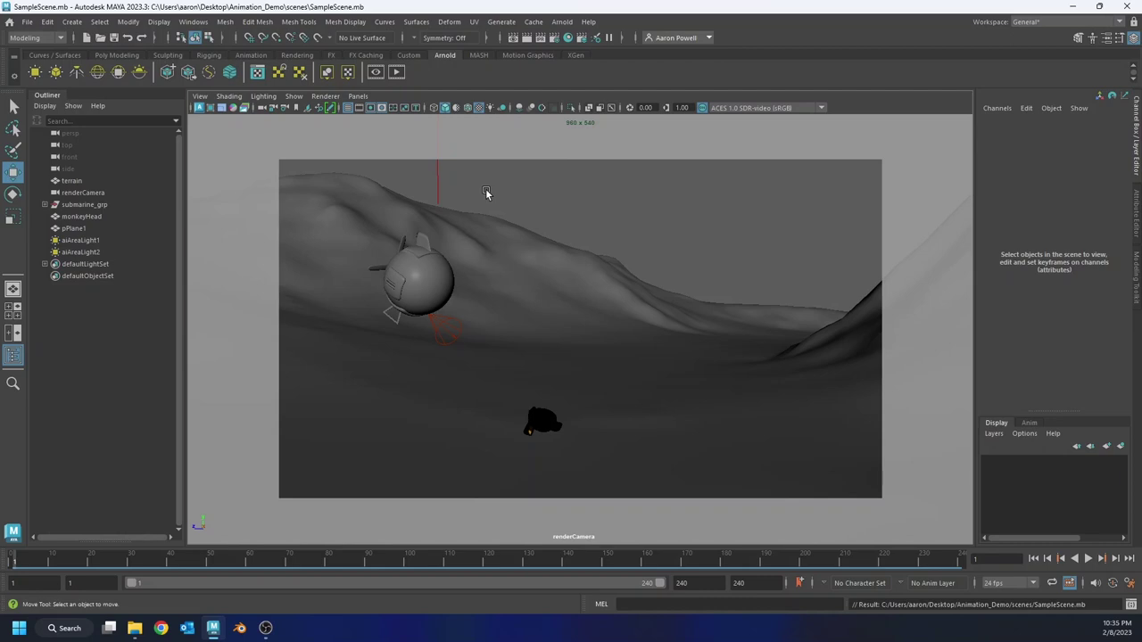
pyautogui.hotkey('alt', 'v')
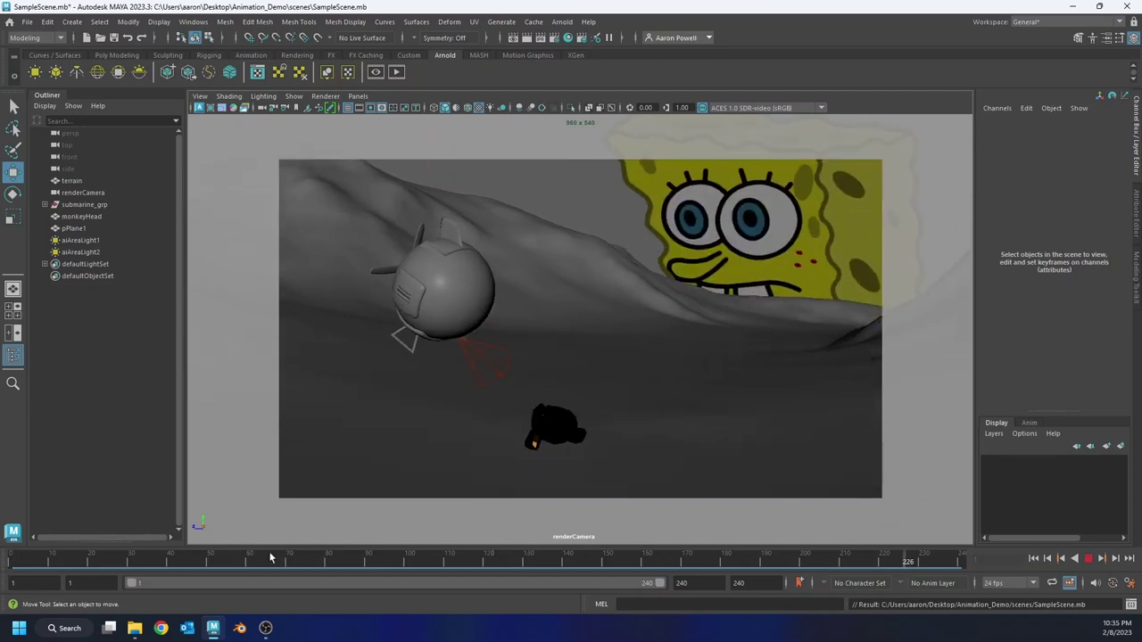
pyautogui.hotkey('alt', 'shift', 'v')
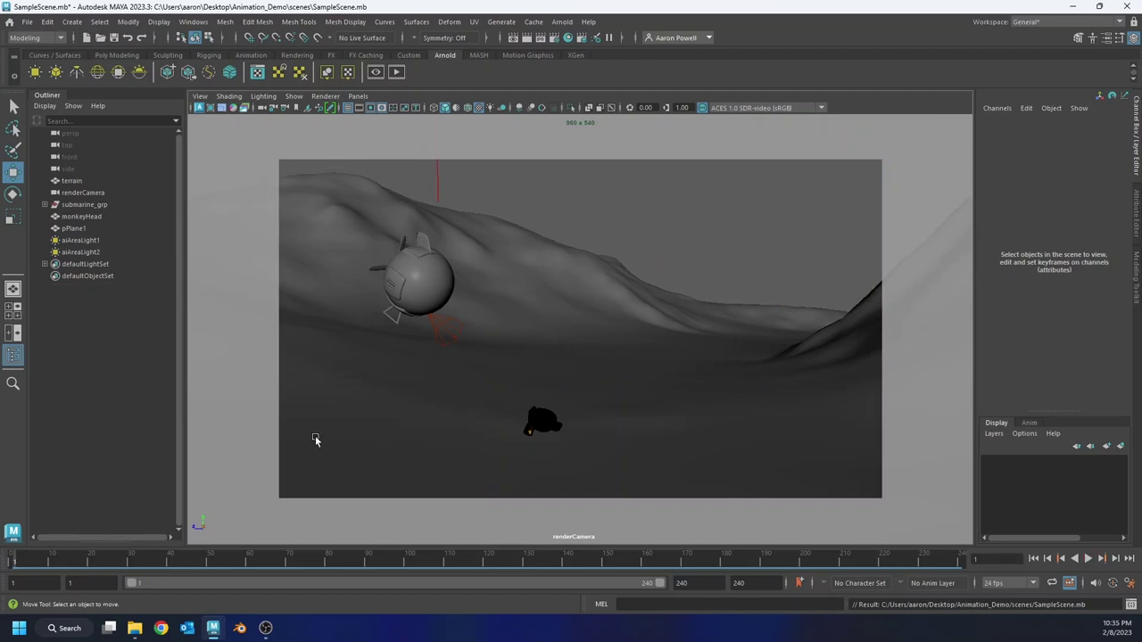
pyautogui.click(551, 207)
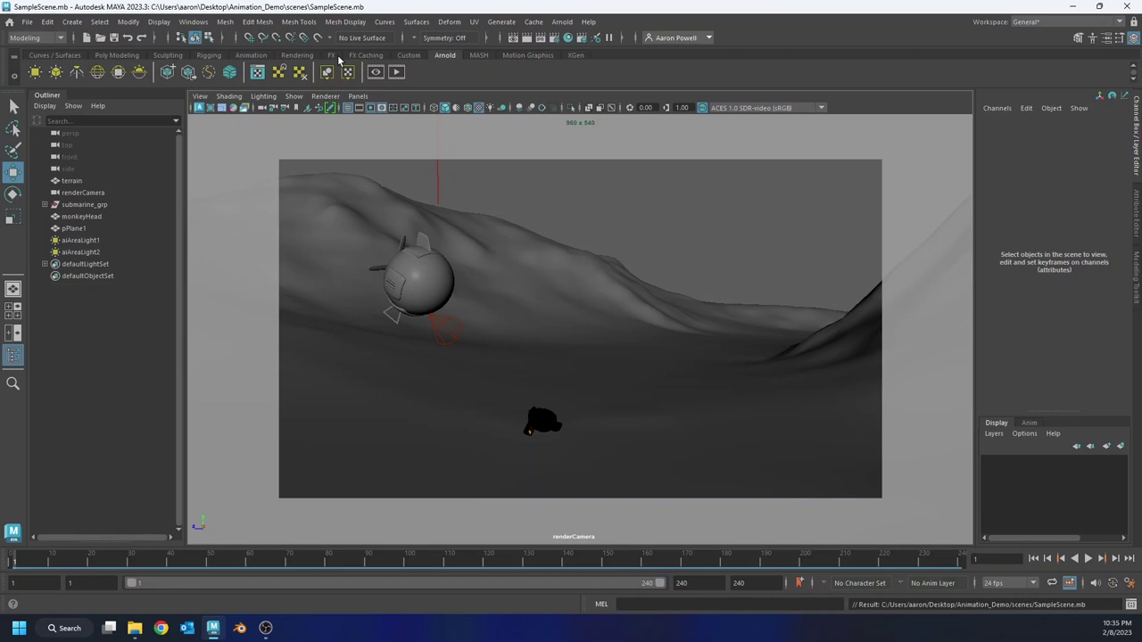
# - Open the Arnold Render Settings and set the Common tab's image format to png
pyautogui.click(554, 38)
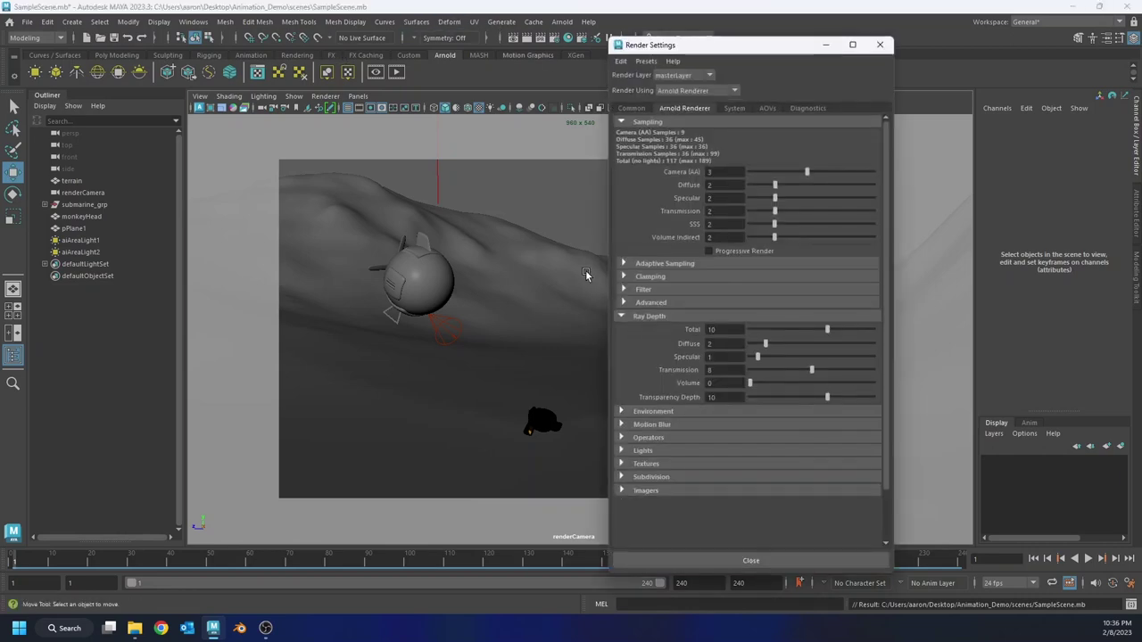
pyautogui.click(633, 108)
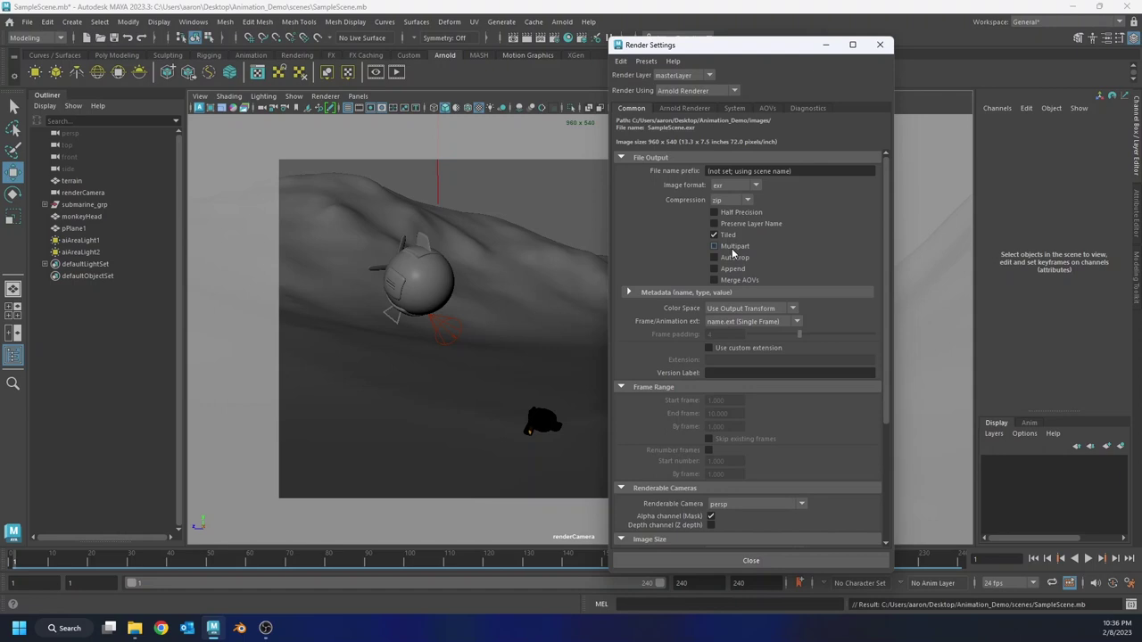
pyautogui.click(750, 184)
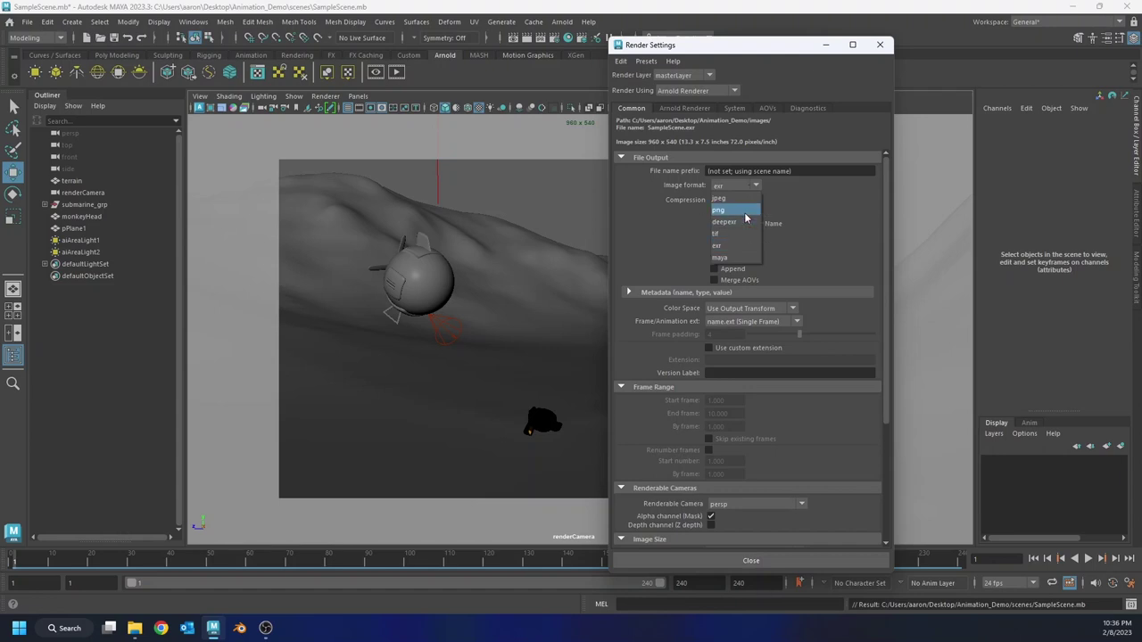
pyautogui.click(746, 210)
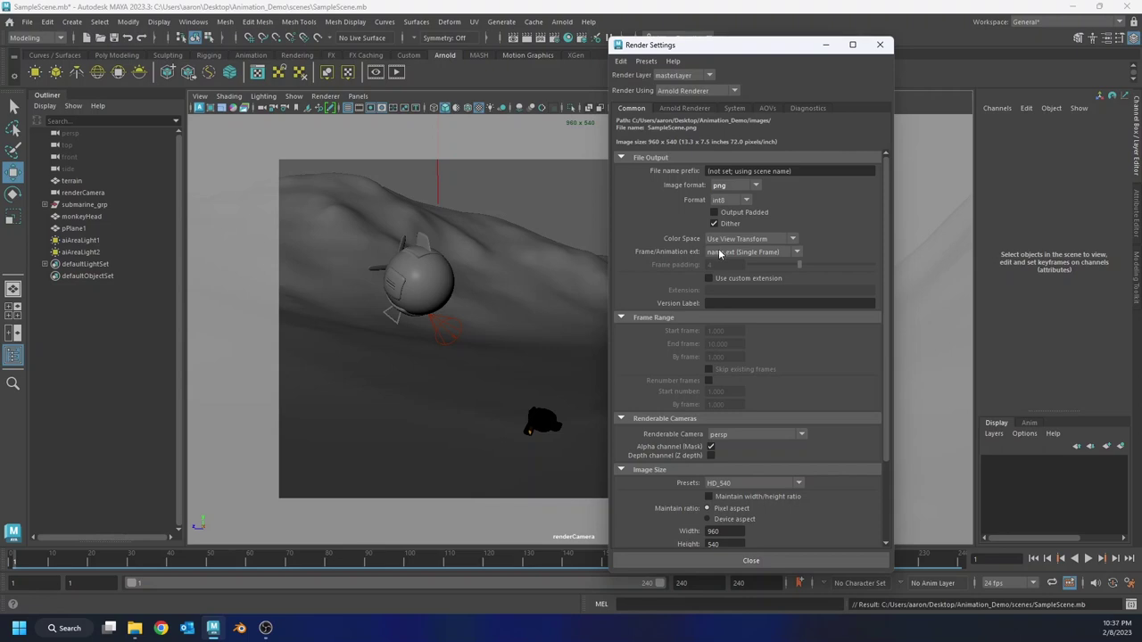
# - Set frame numbering to name.#.ext, file name prefix 'environment', and end frame 240
pyautogui.click(719, 252)
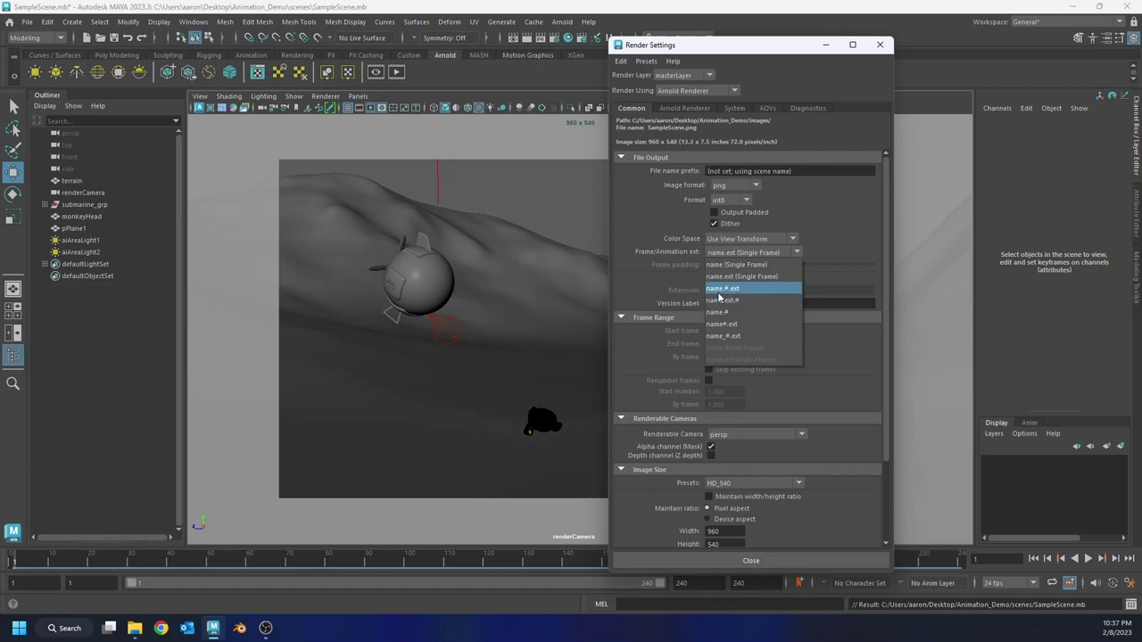
pyautogui.click(724, 288)
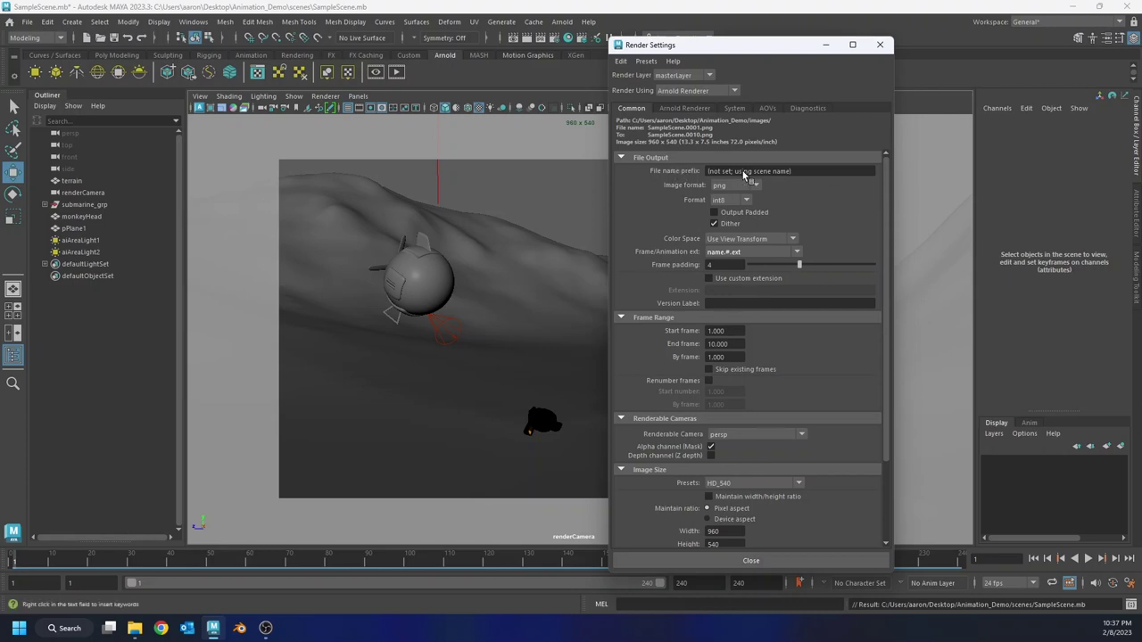
pyautogui.click(810, 175)
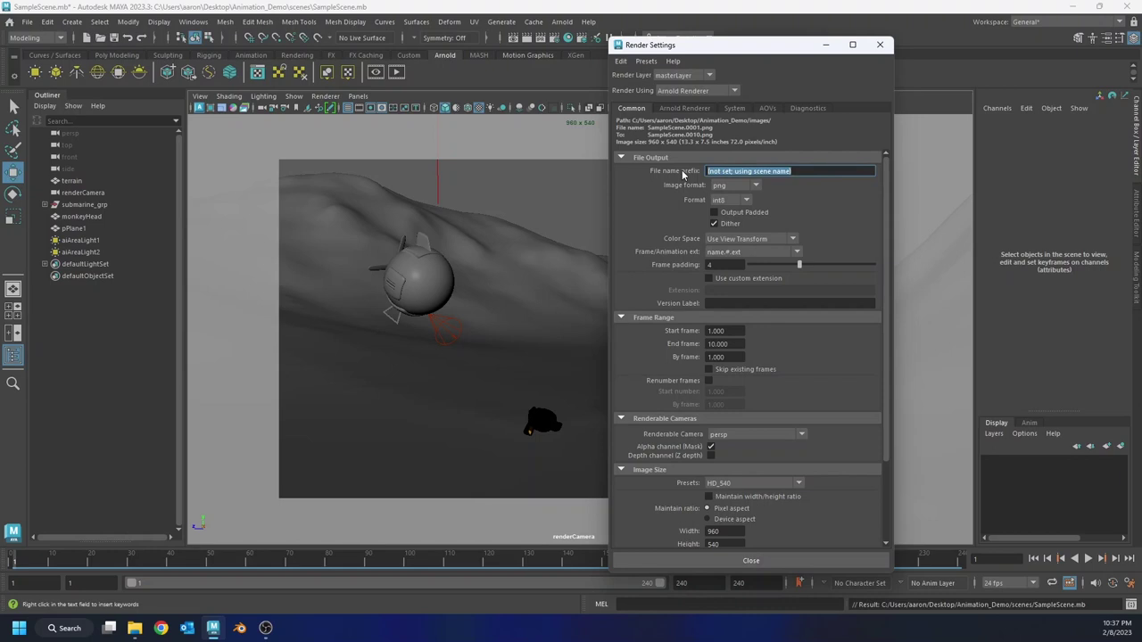
pyautogui.write('env')
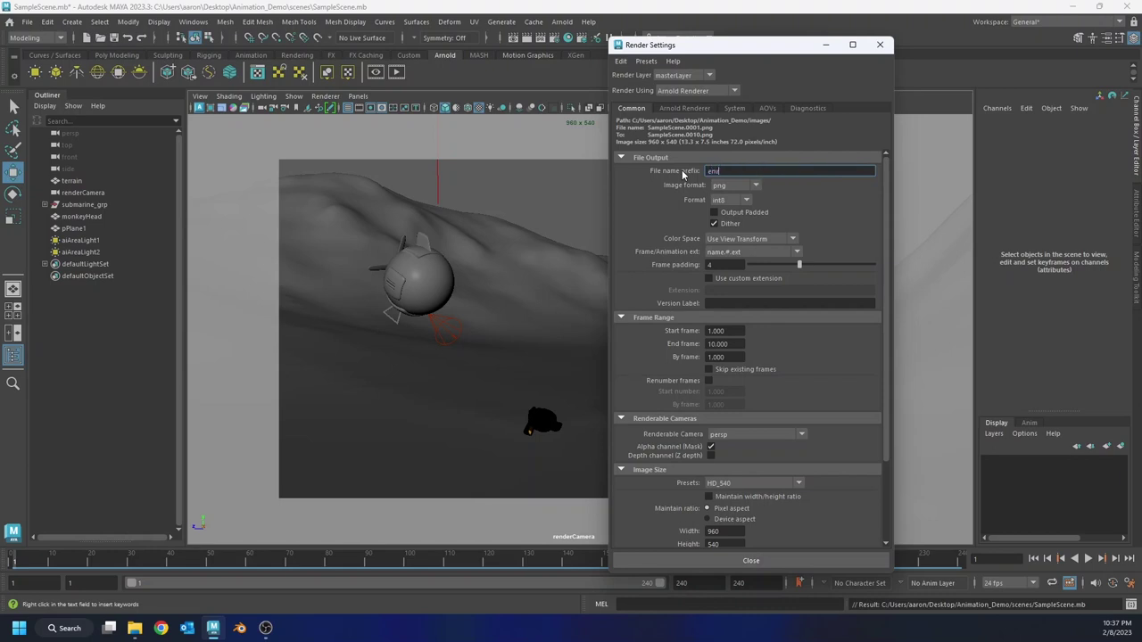
pyautogui.write('ironment')
pyautogui.press('Return')
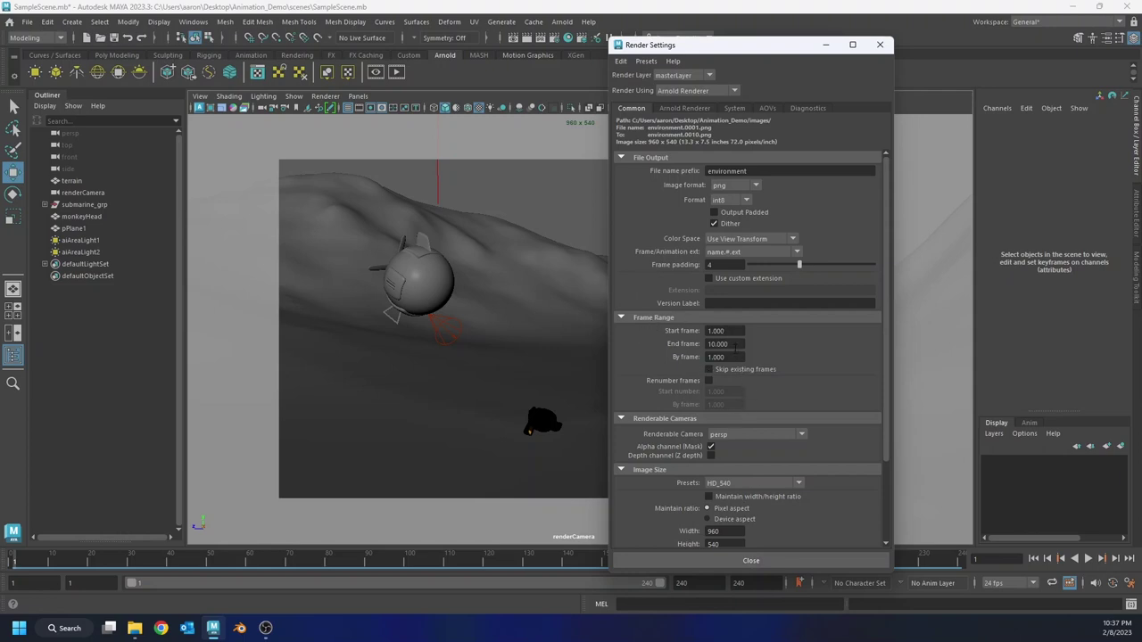
pyautogui.click(724, 344)
pyautogui.write('240')
pyautogui.press('Return')
# - Try the 640x480 image size preset, then undo back to HD_540 (960 x 540)
pyautogui.scroll(-2, 742, 477)
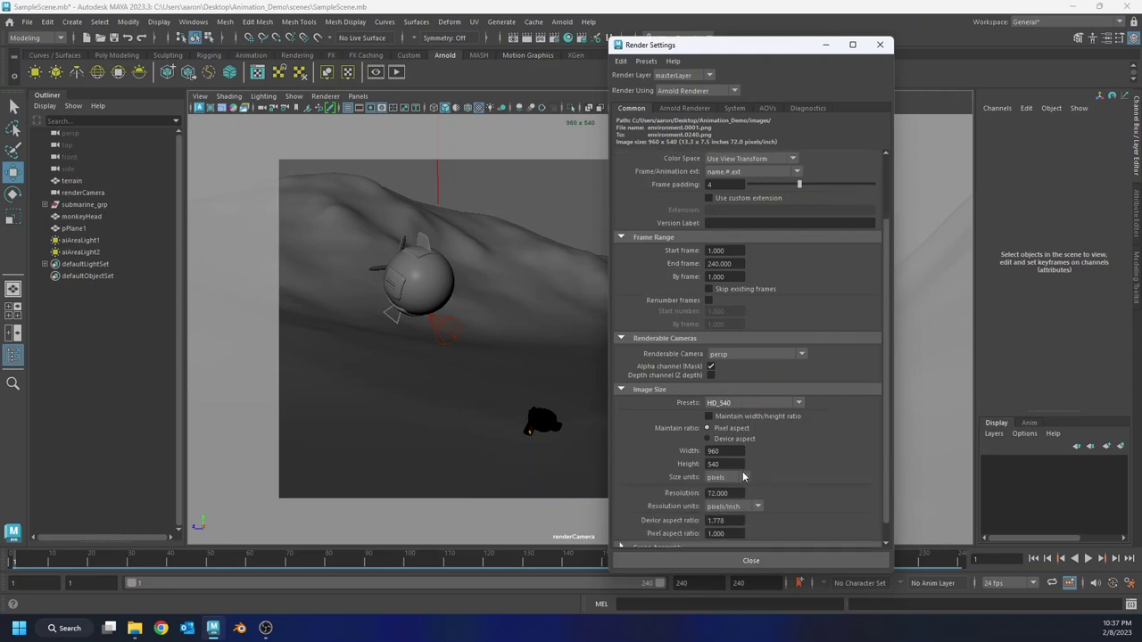
pyautogui.click(736, 405)
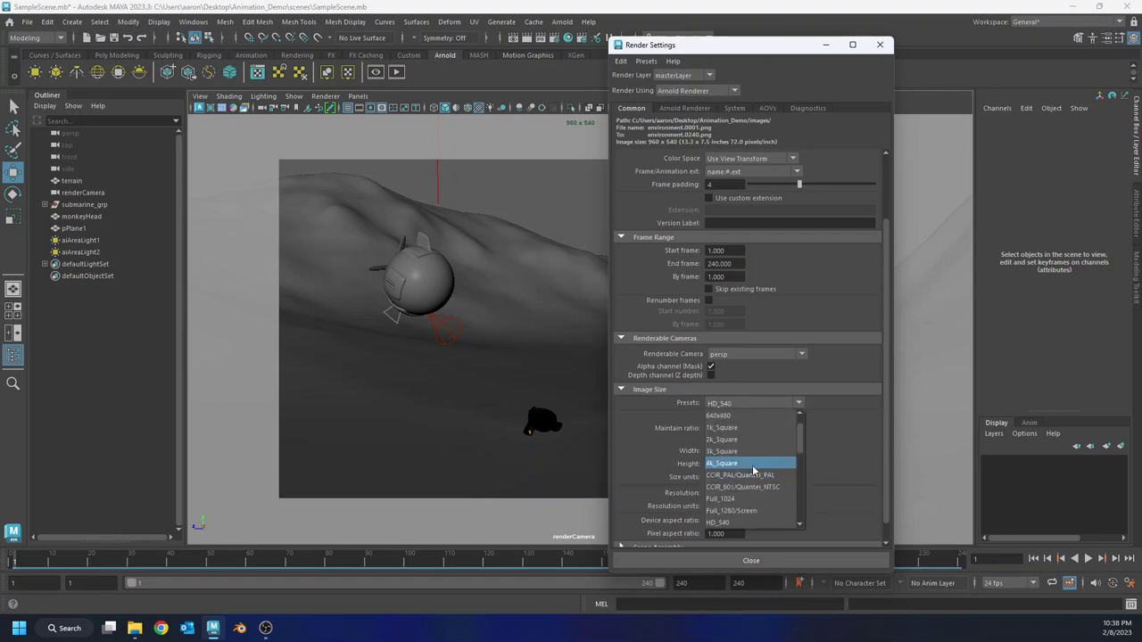
pyautogui.click(741, 416)
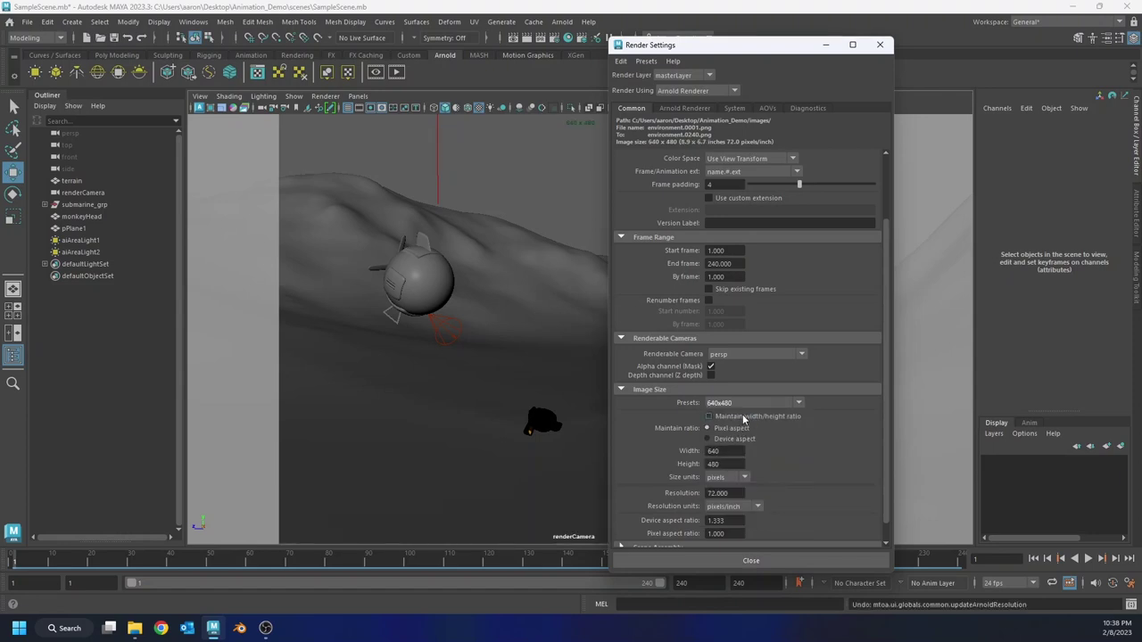
pyautogui.hotkey('ctrl', 'z')
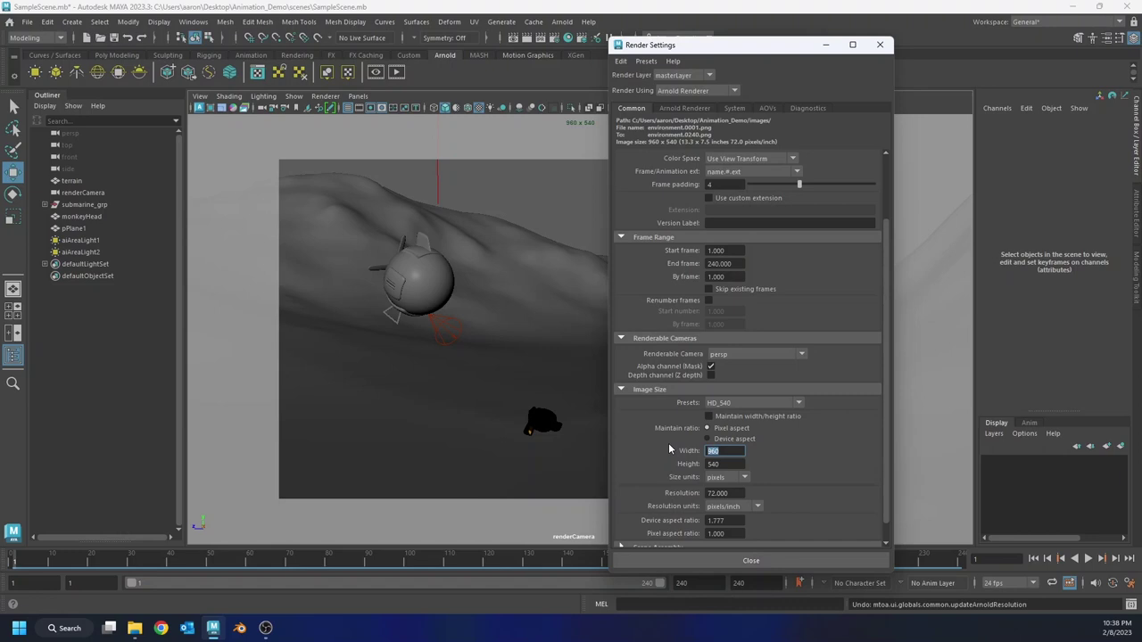
# - Close Render Settings, save the scene, and start a Batch Render from the Rendering menu set
pyautogui.click(765, 561)
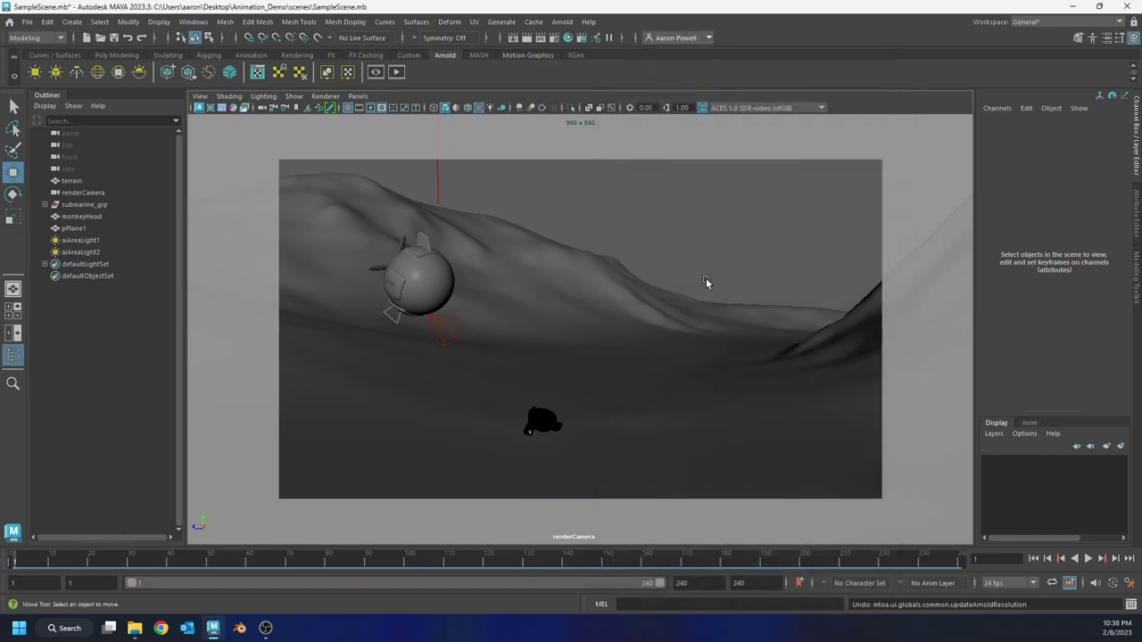
pyautogui.hotkey('ctrl', 's')
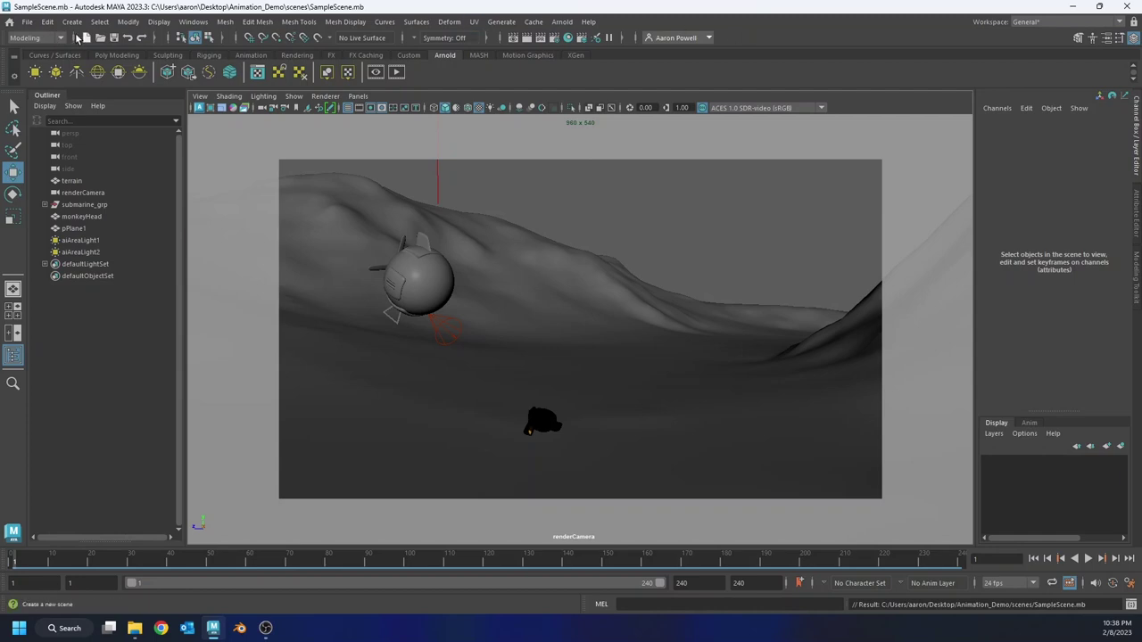
pyautogui.click(50, 38)
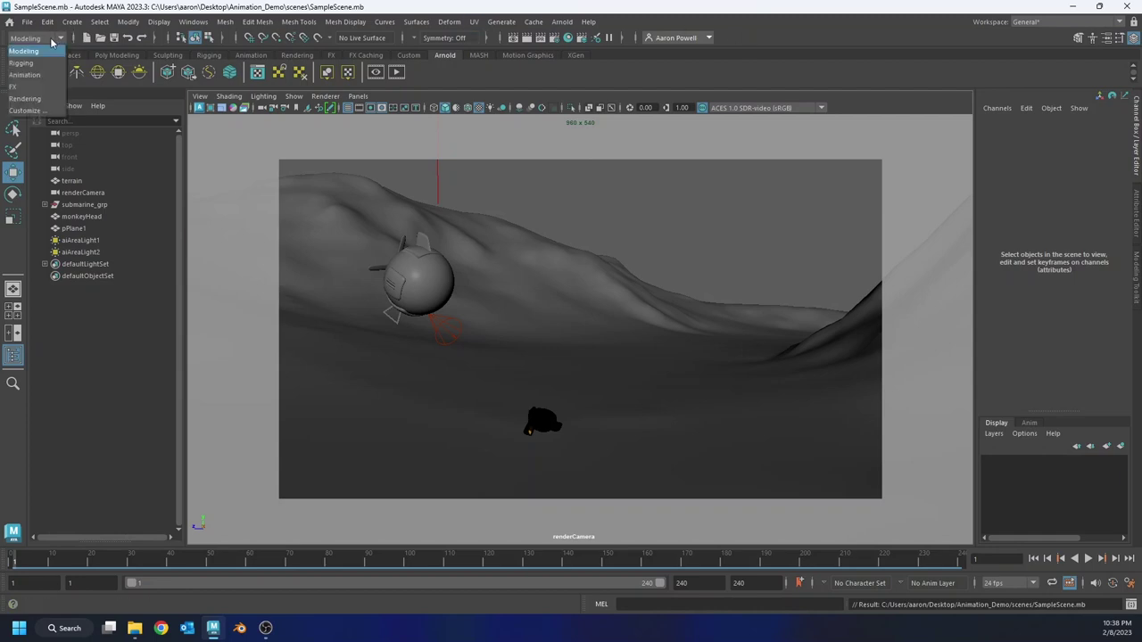
pyautogui.click(53, 98)
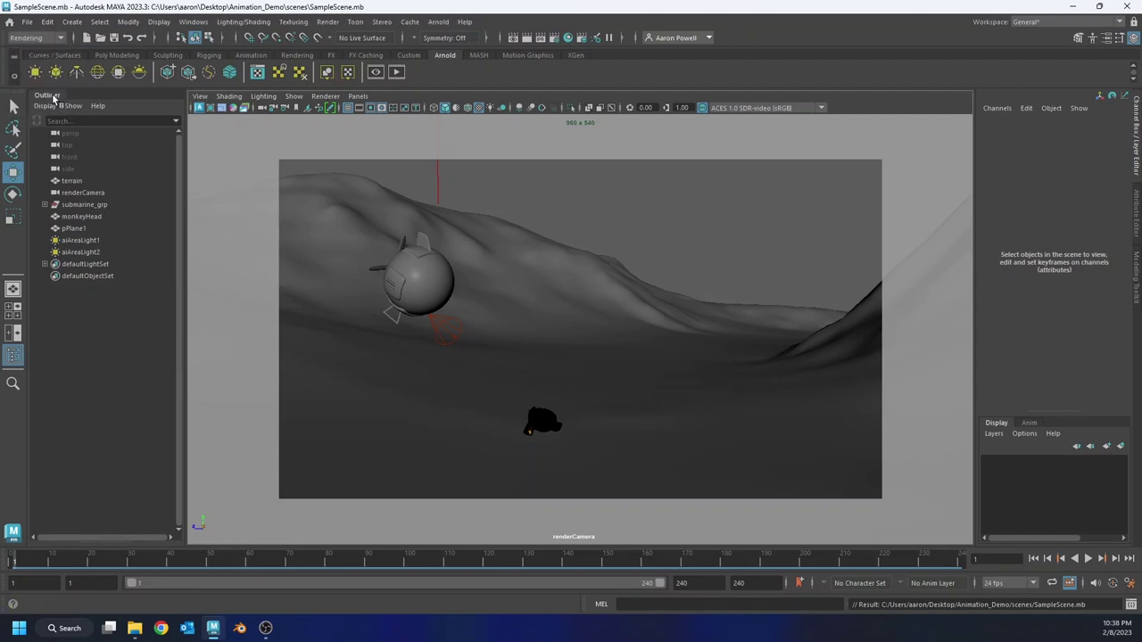
pyautogui.click(327, 21)
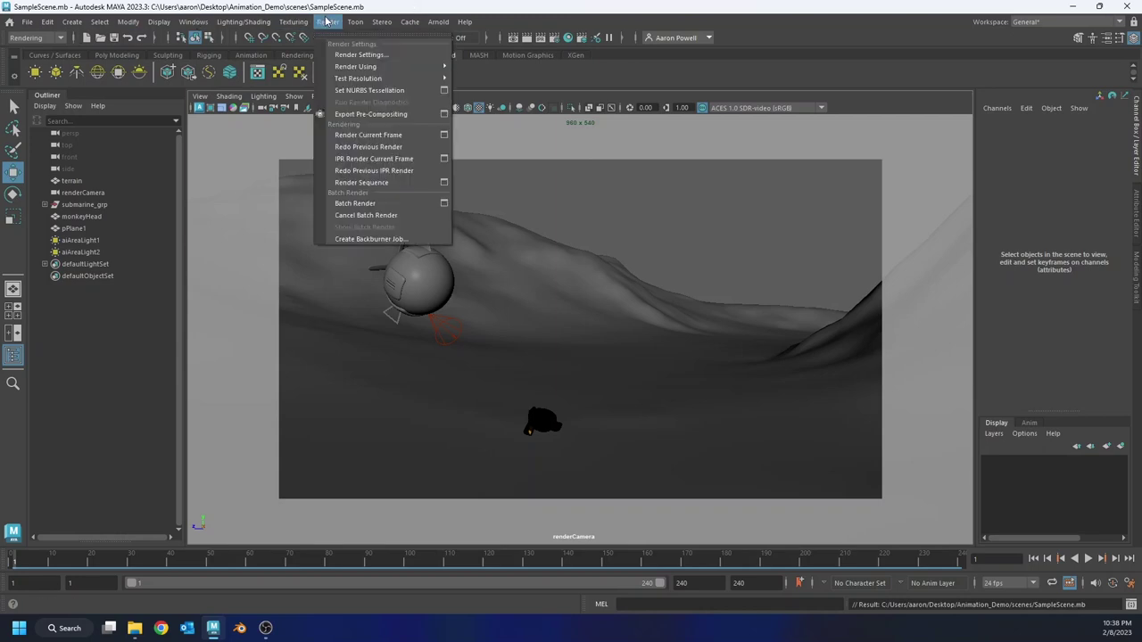
pyautogui.click(351, 204)
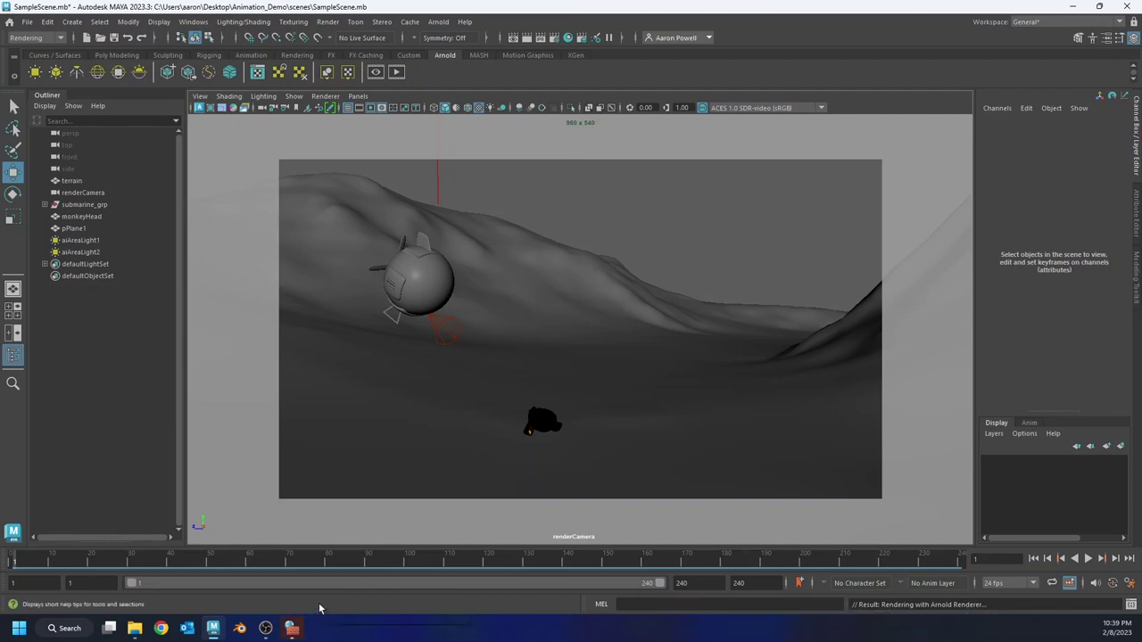
# - In File Explorer, open Desktop > Animation_Demo > images and view environment.0001.png as large icons
pyautogui.click(134, 628)
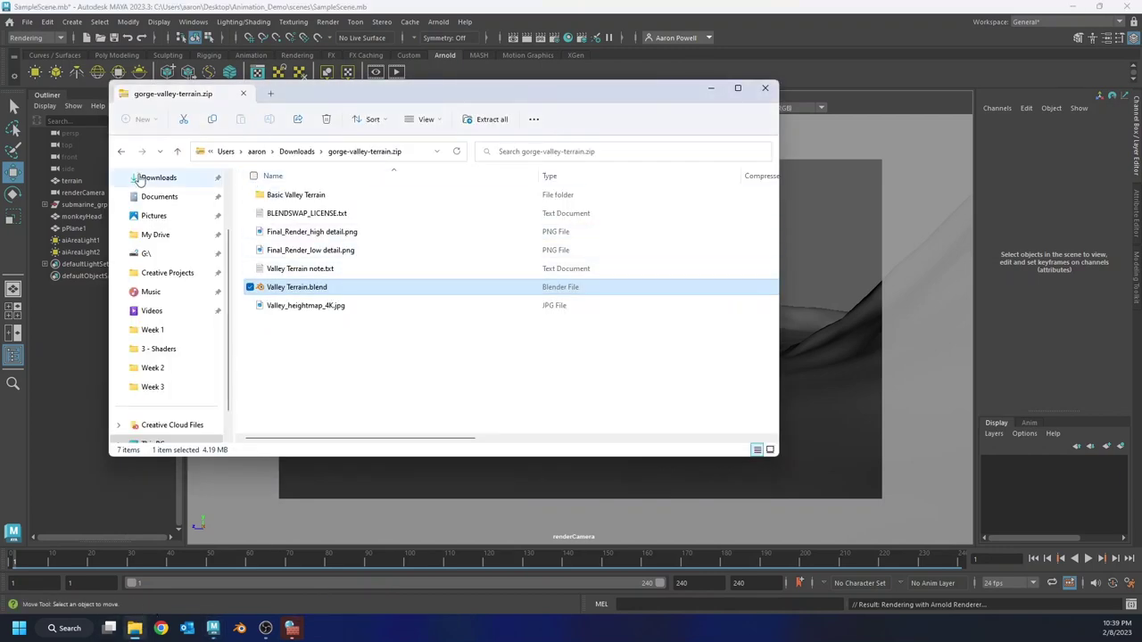
pyautogui.scroll(3, 158, 185)
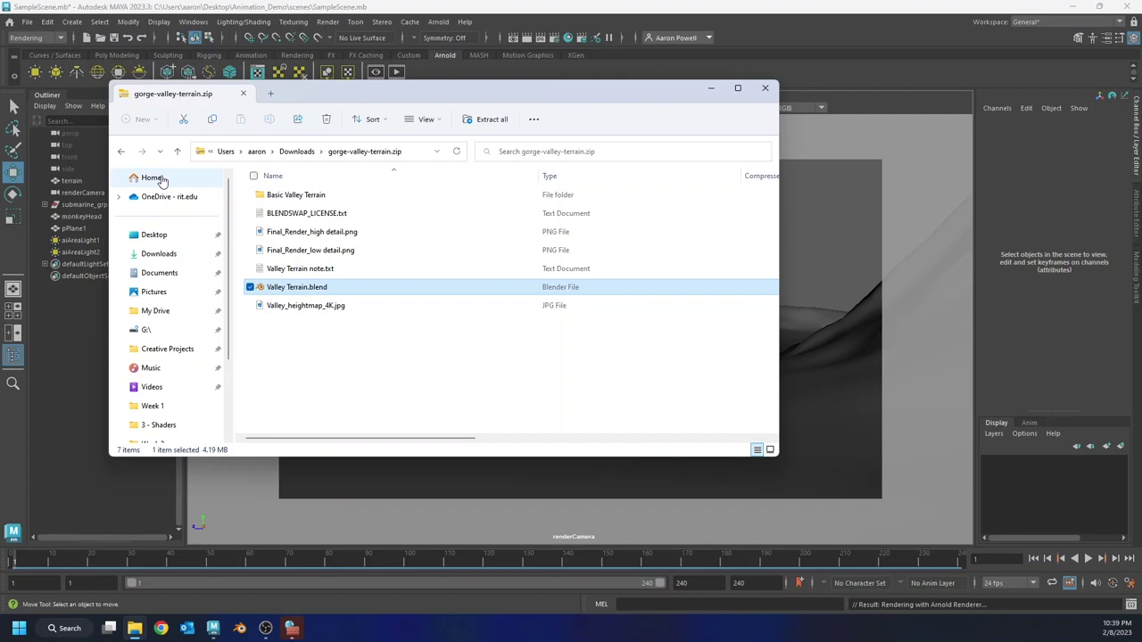
pyautogui.click(161, 180)
pyautogui.click(150, 200)
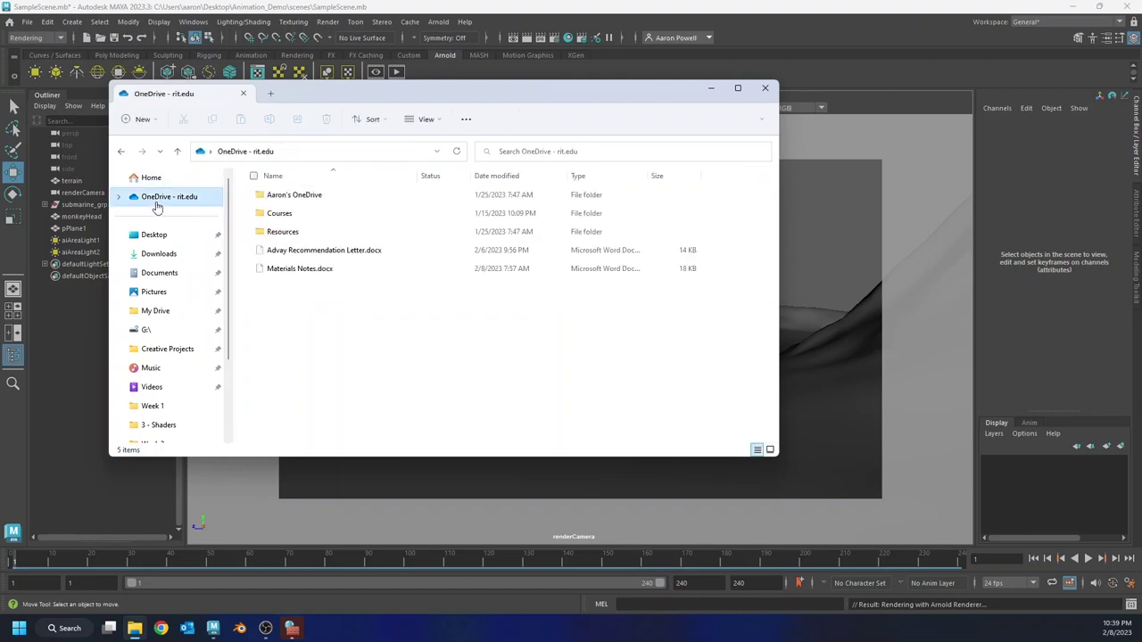
pyautogui.click(166, 236)
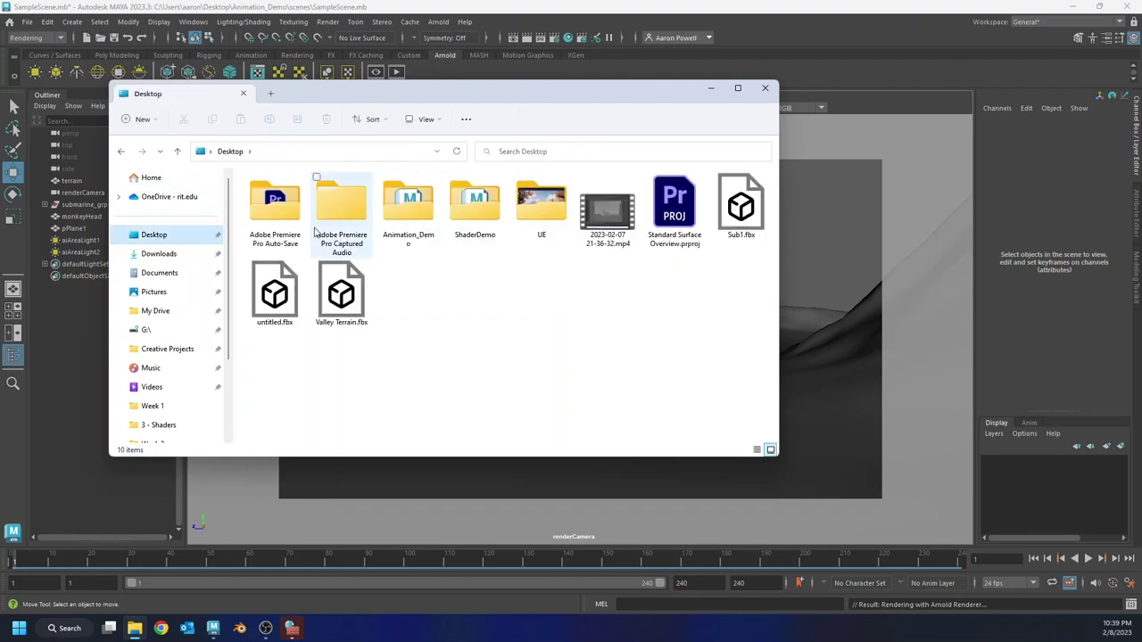
pyautogui.doubleClick(408, 207)
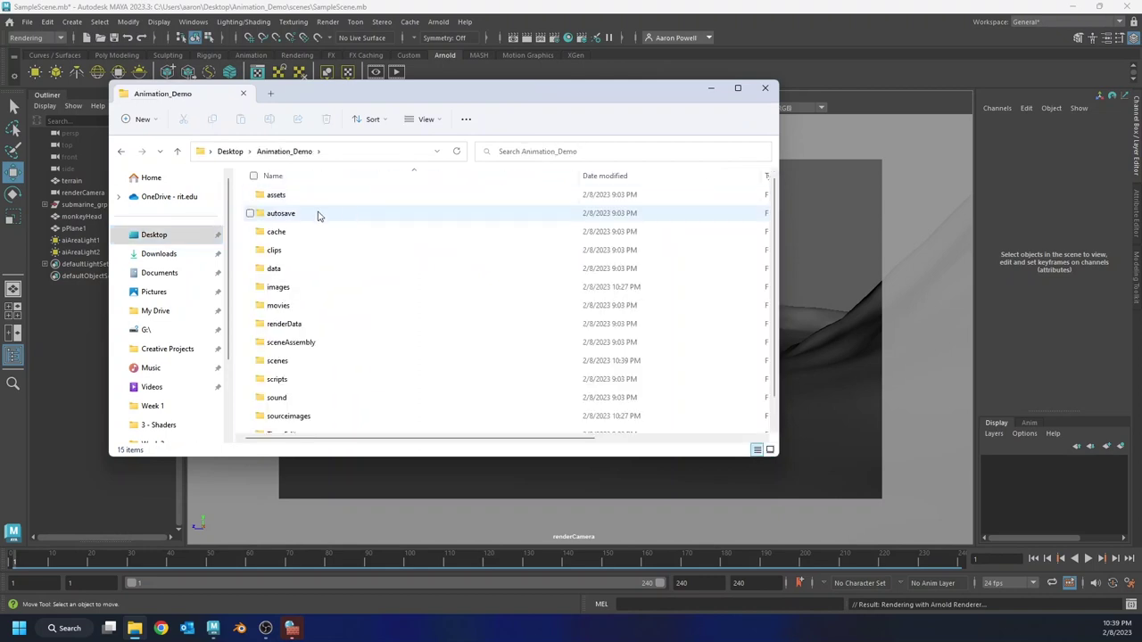
pyautogui.doubleClick(314, 292)
pyautogui.moveTo(404, 103); pyautogui.dragTo(490, 117)
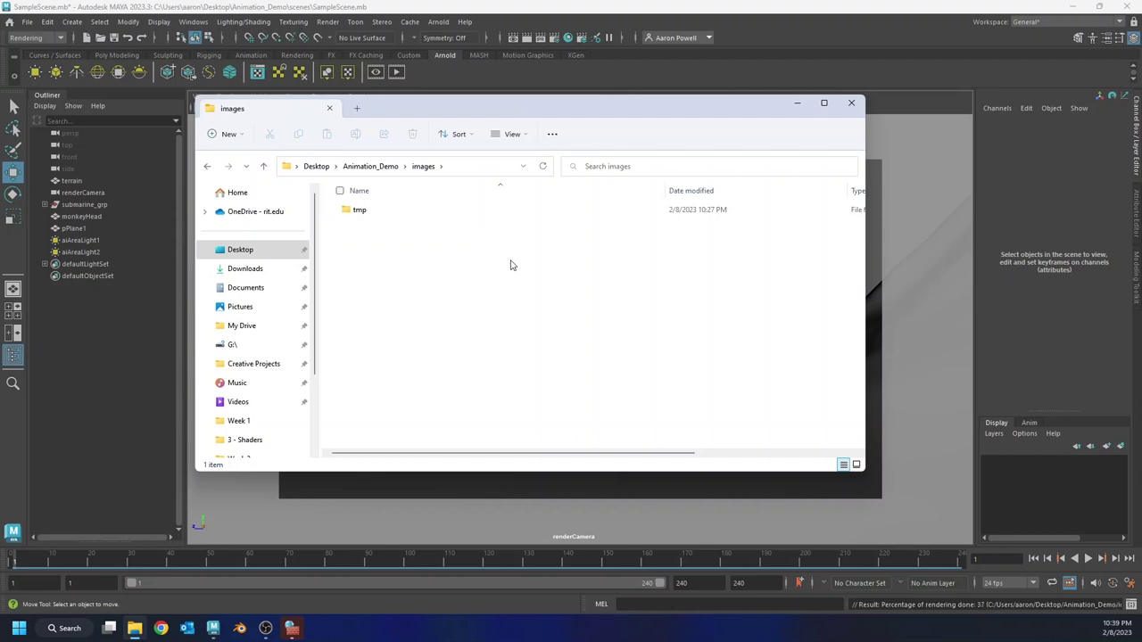
pyautogui.click(854, 464)
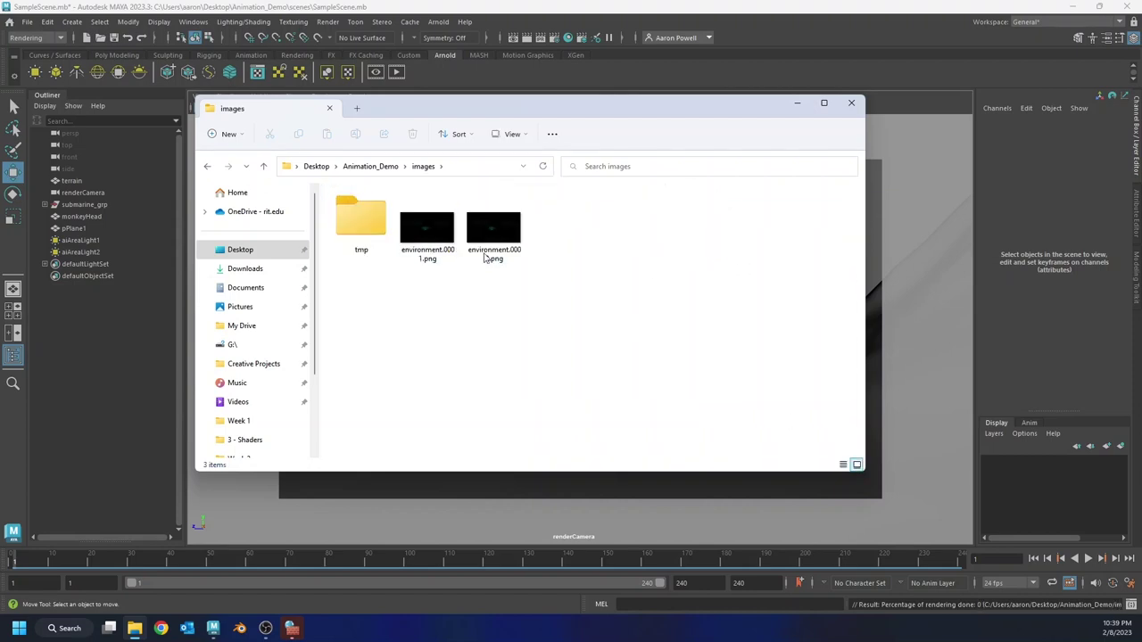
pyautogui.click(428, 228)
# - Cancel the running batch render and confirm the cancellation
pyautogui.click(328, 22)
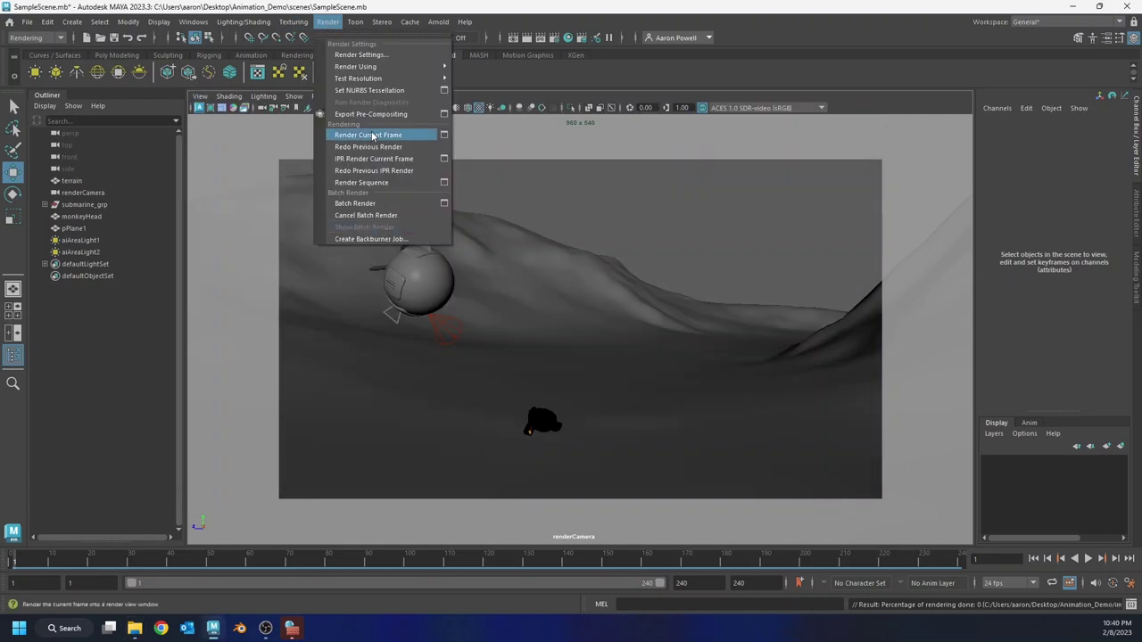
pyautogui.click(391, 215)
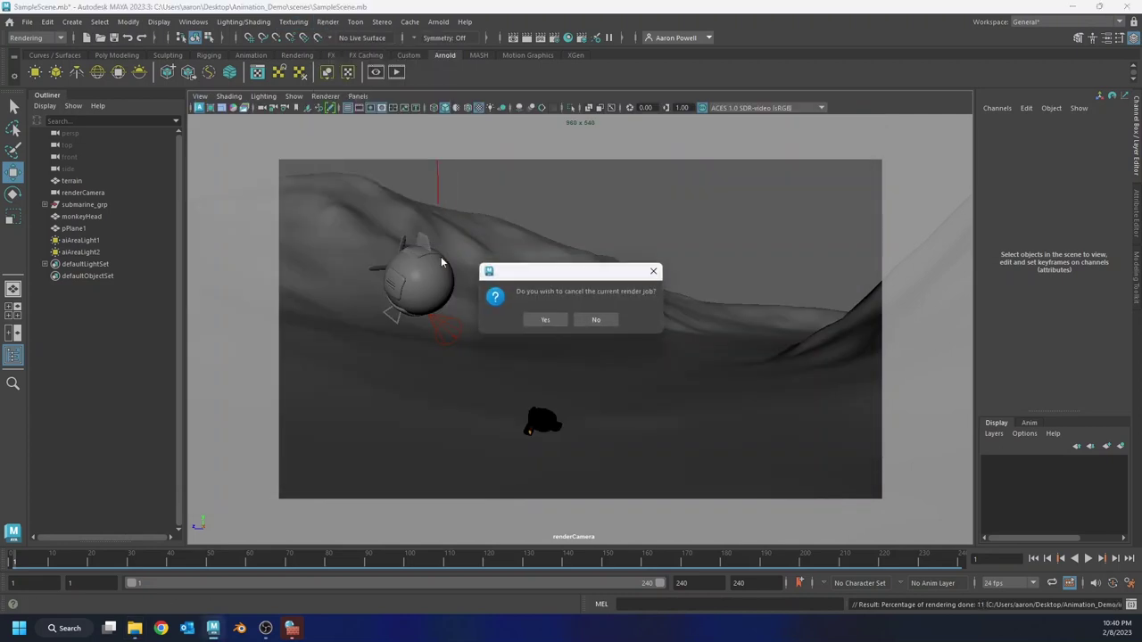
pyautogui.click(539, 319)
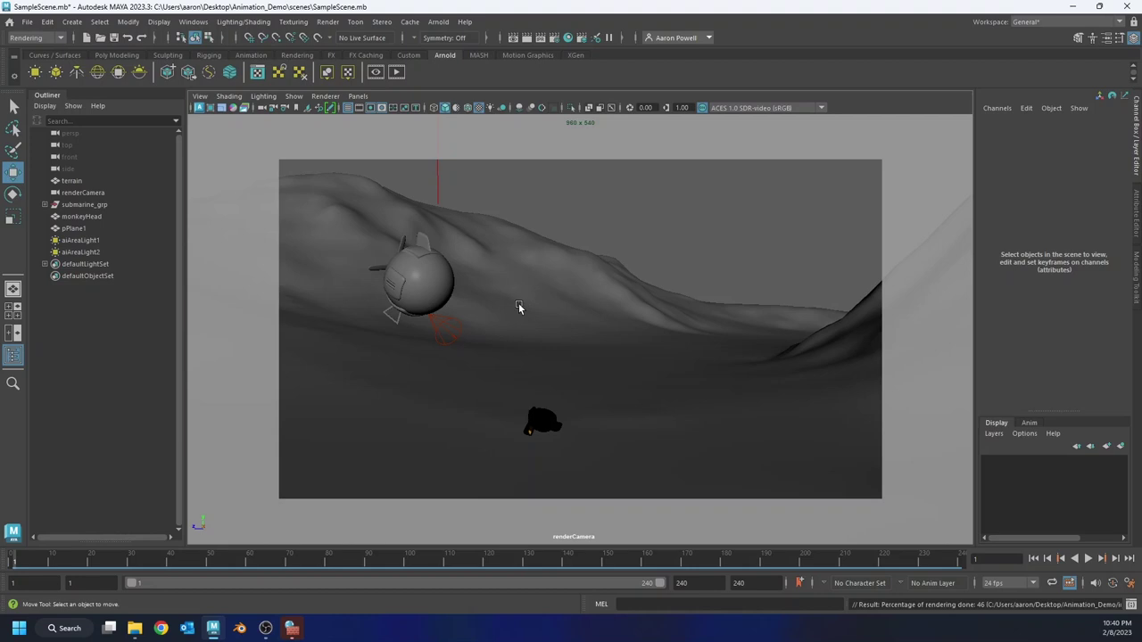
pyautogui.click(330, 25)
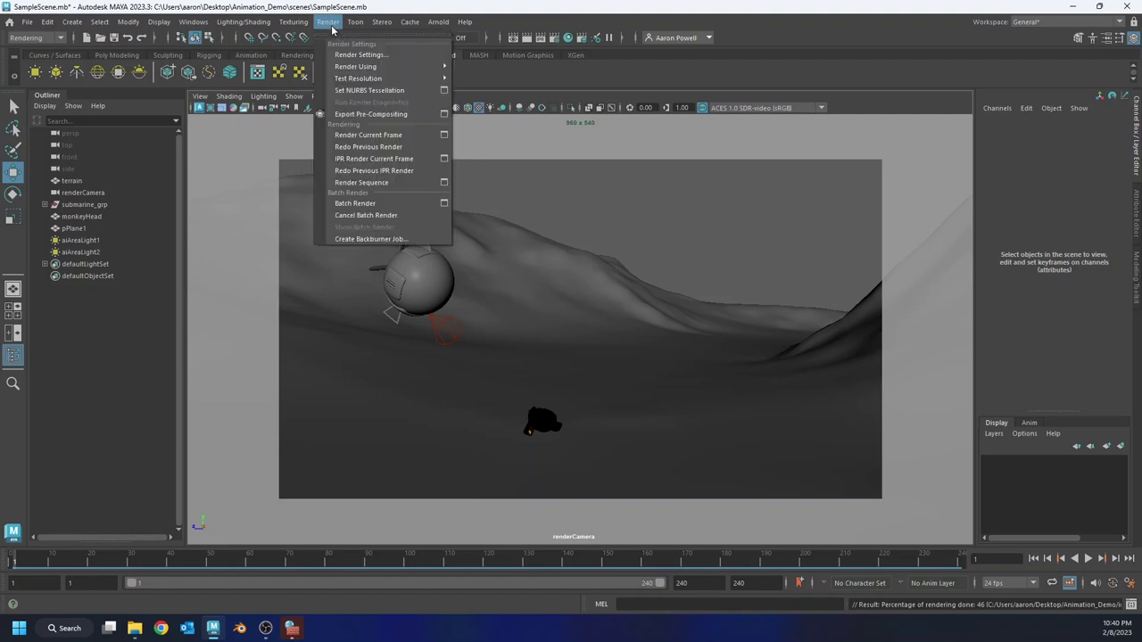
pyautogui.click(332, 25)
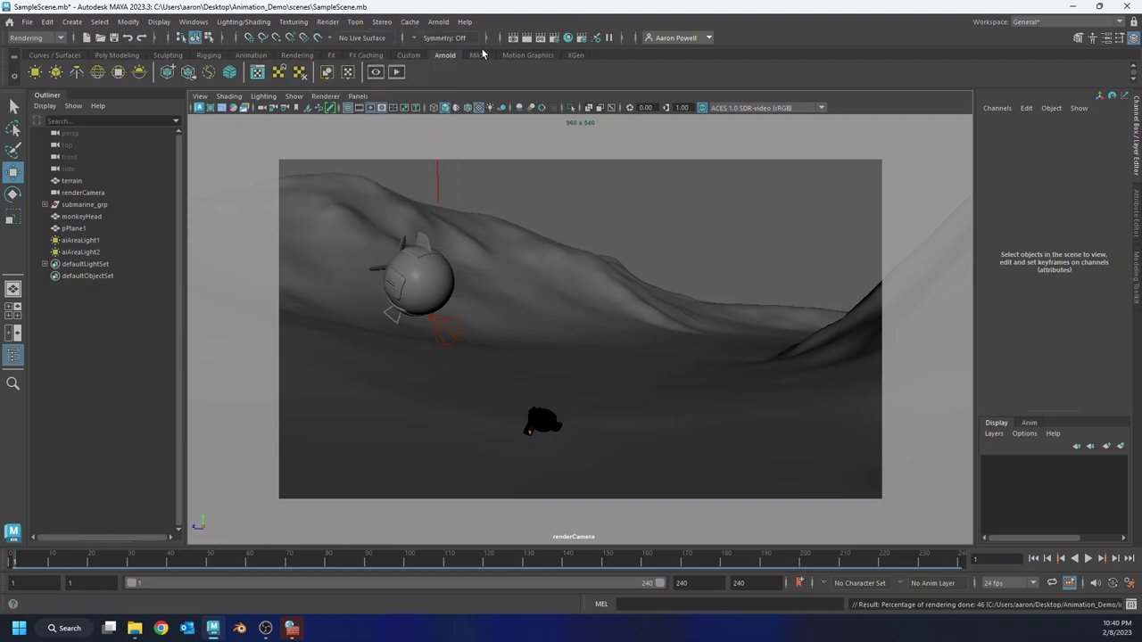
# - Set the Renderable Camera to renderCamera instead of persp in Render Settings
pyautogui.click(553, 37)
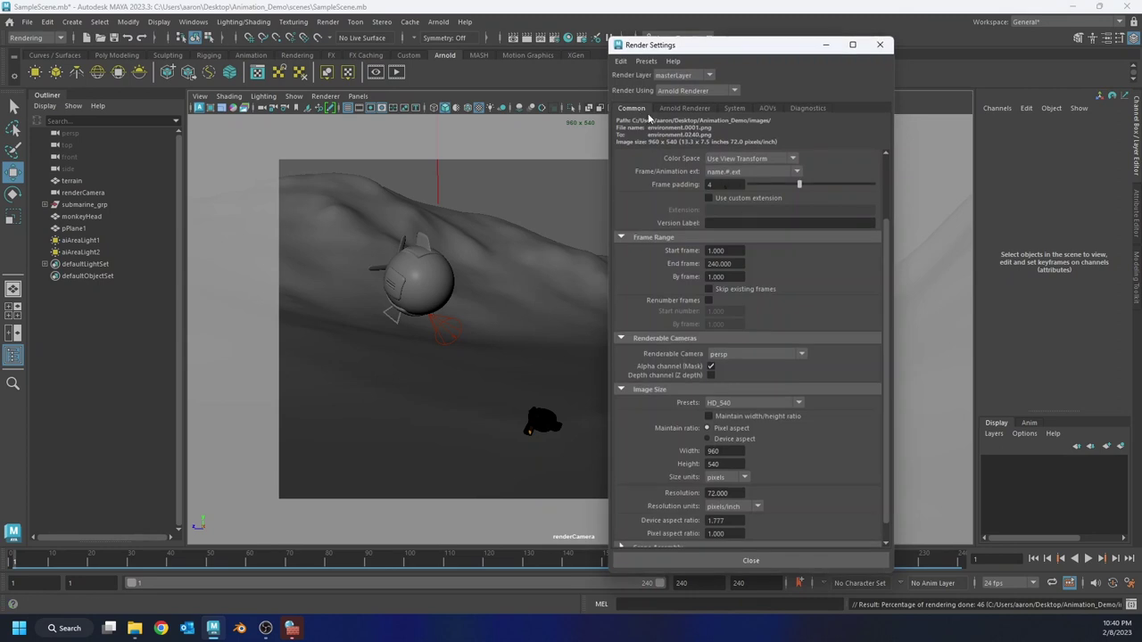
pyautogui.click(749, 355)
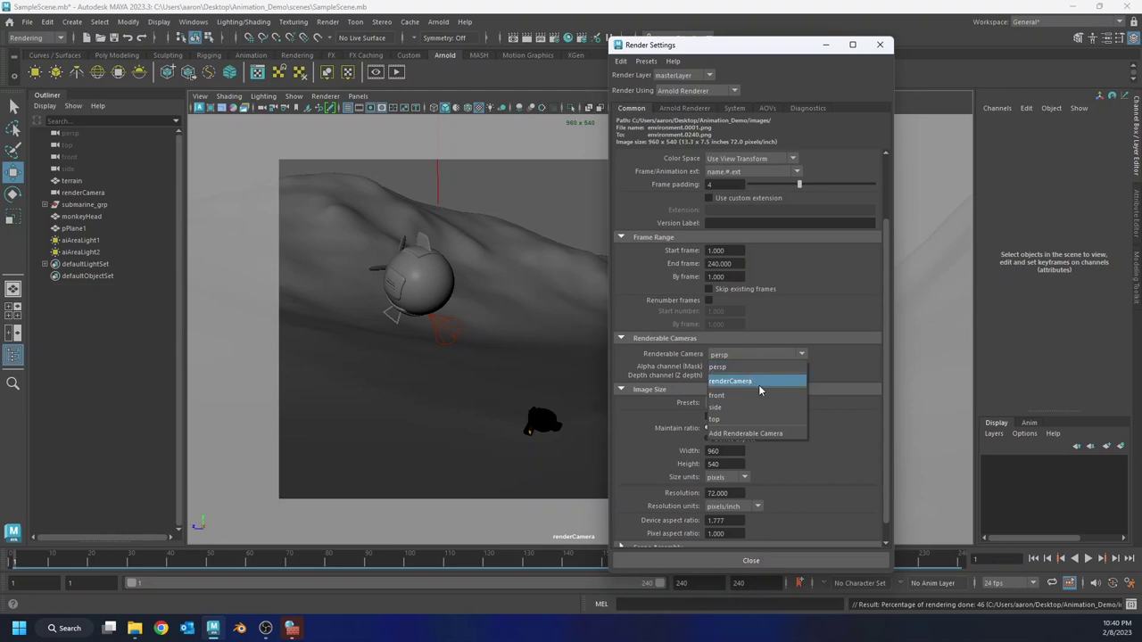
pyautogui.click(759, 381)
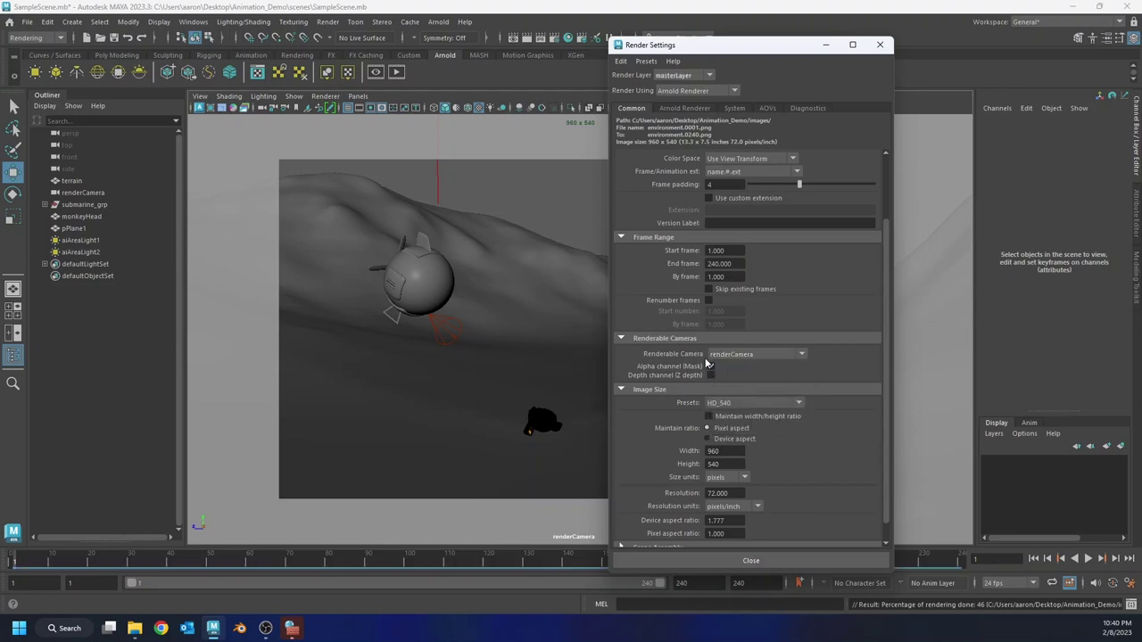
pyautogui.click(724, 562)
# - Restart the batch render and check the new frames in the images folder
pyautogui.click(329, 20)
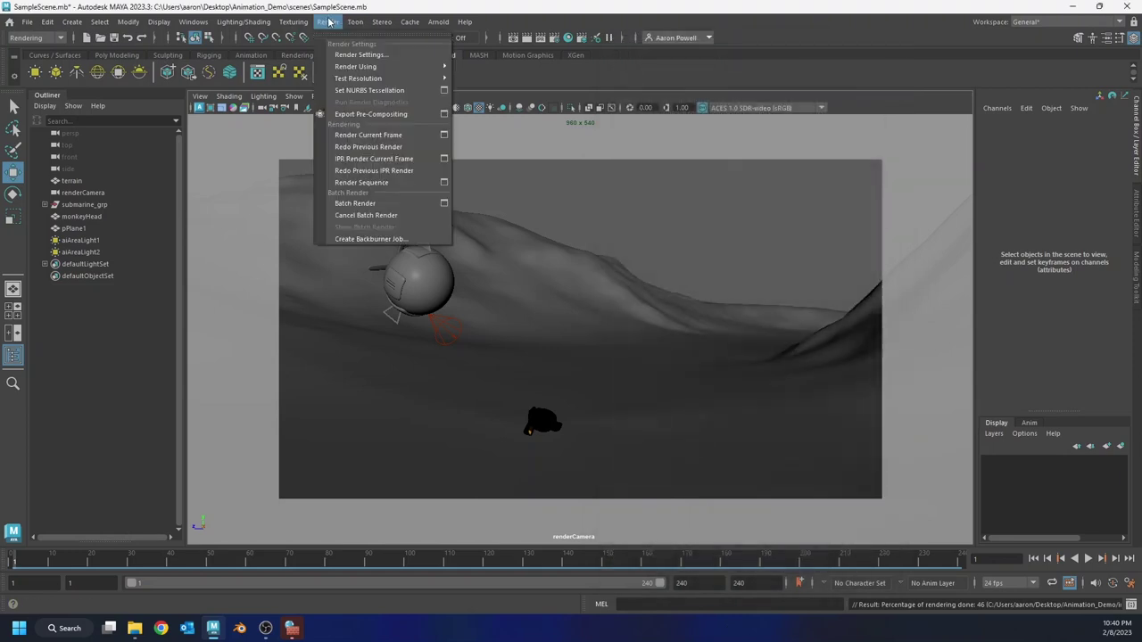
pyautogui.click(388, 200)
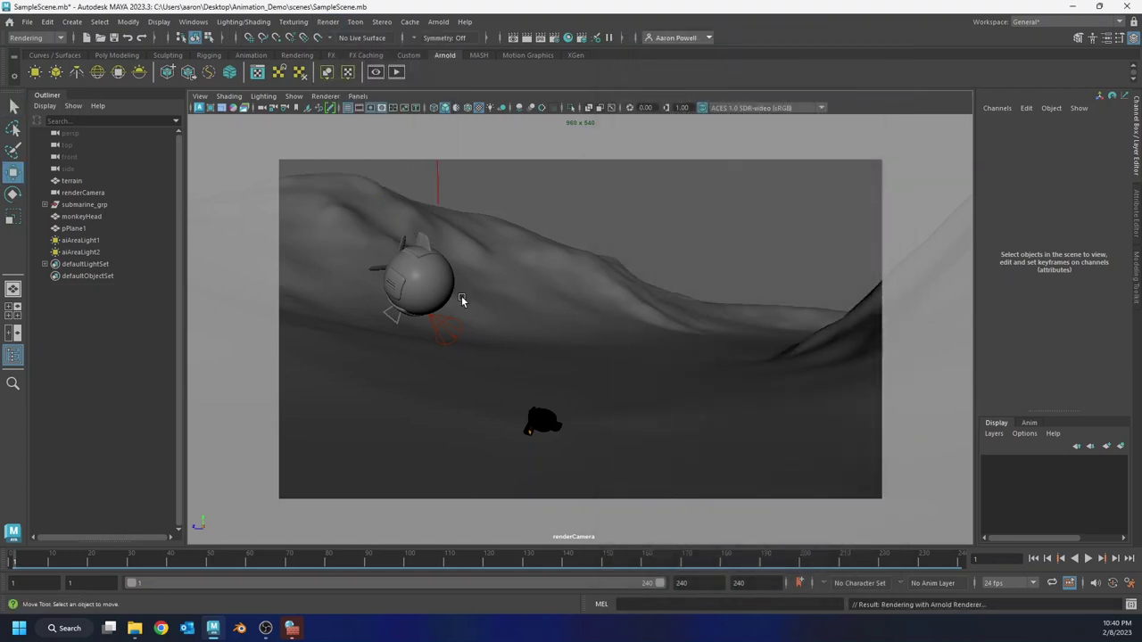
pyautogui.click(293, 630)
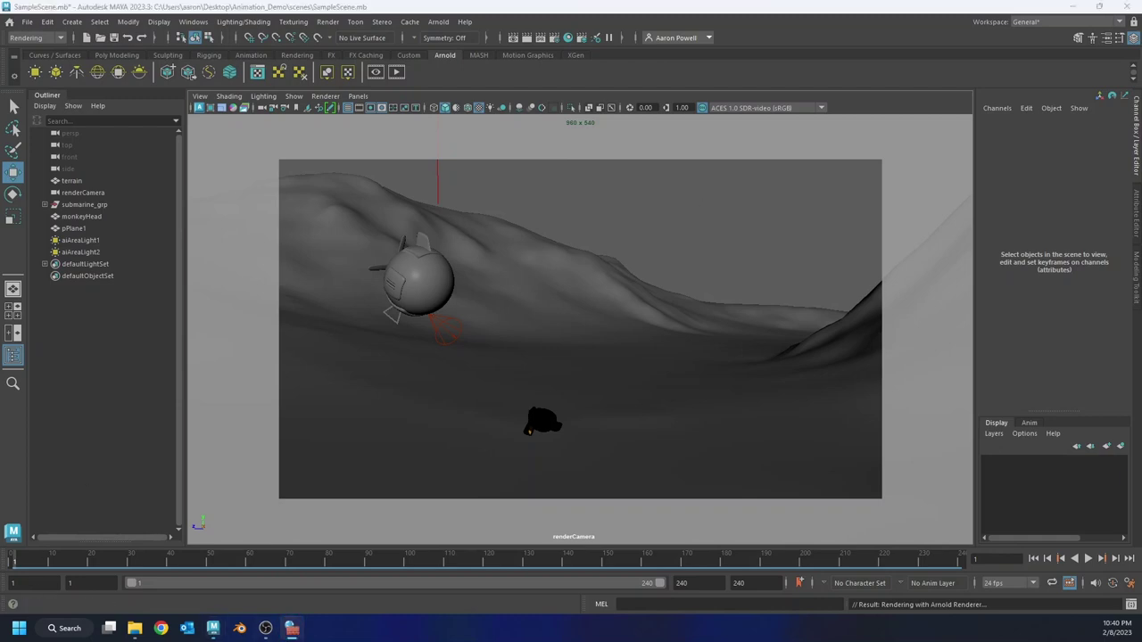
pyautogui.click(135, 628)
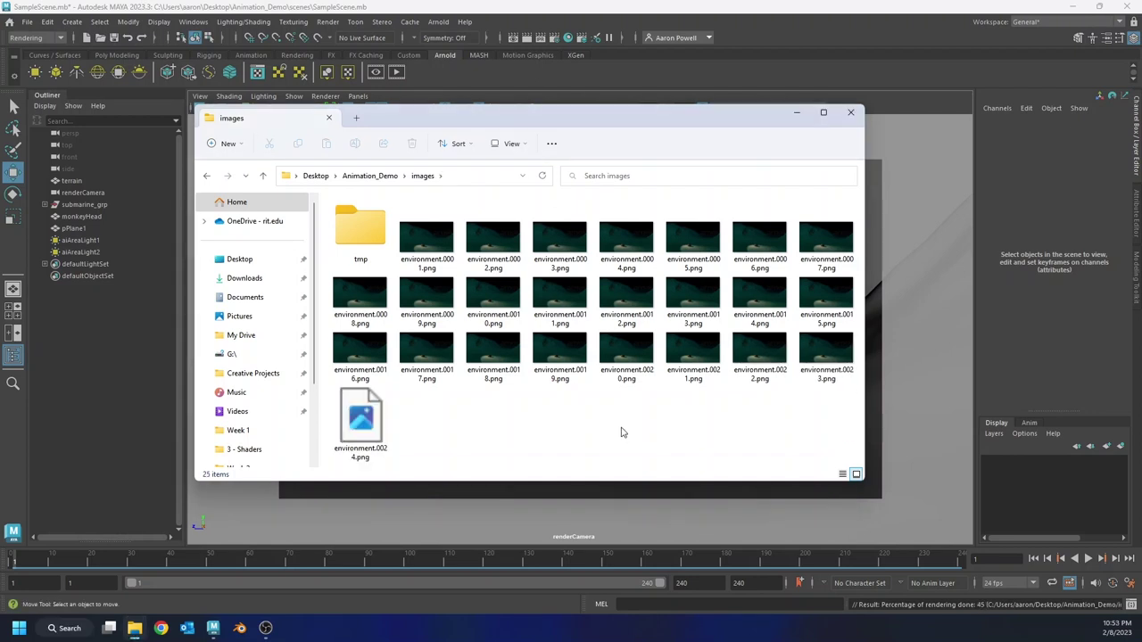
# - Cancel the batch render again and bring the images folder back up in Explorer
pyautogui.click(328, 21)
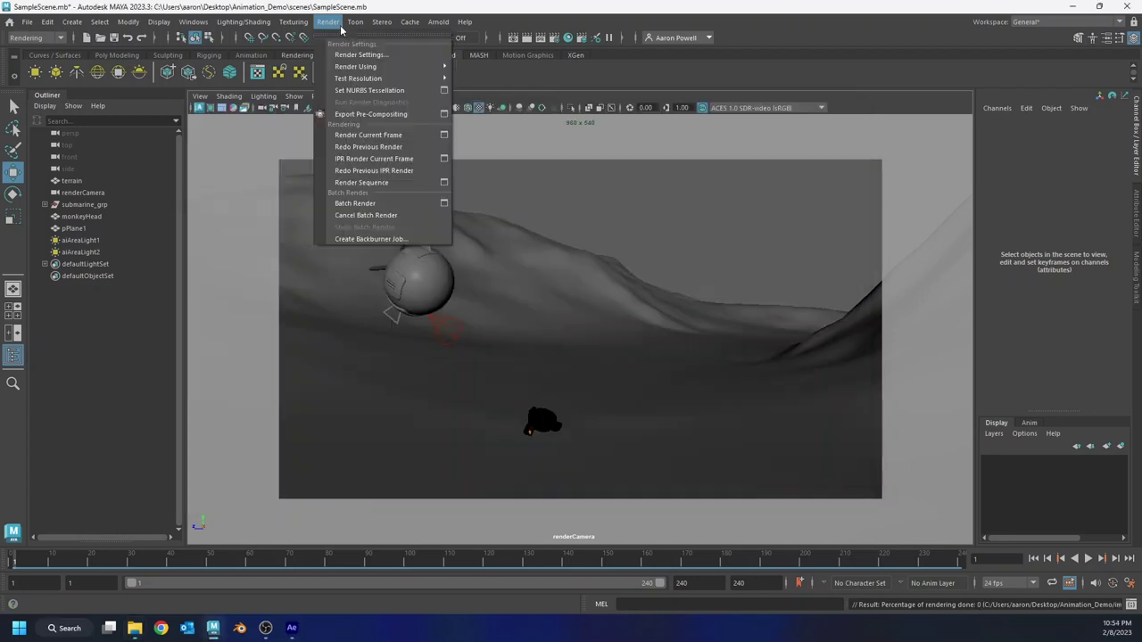
pyautogui.click(374, 215)
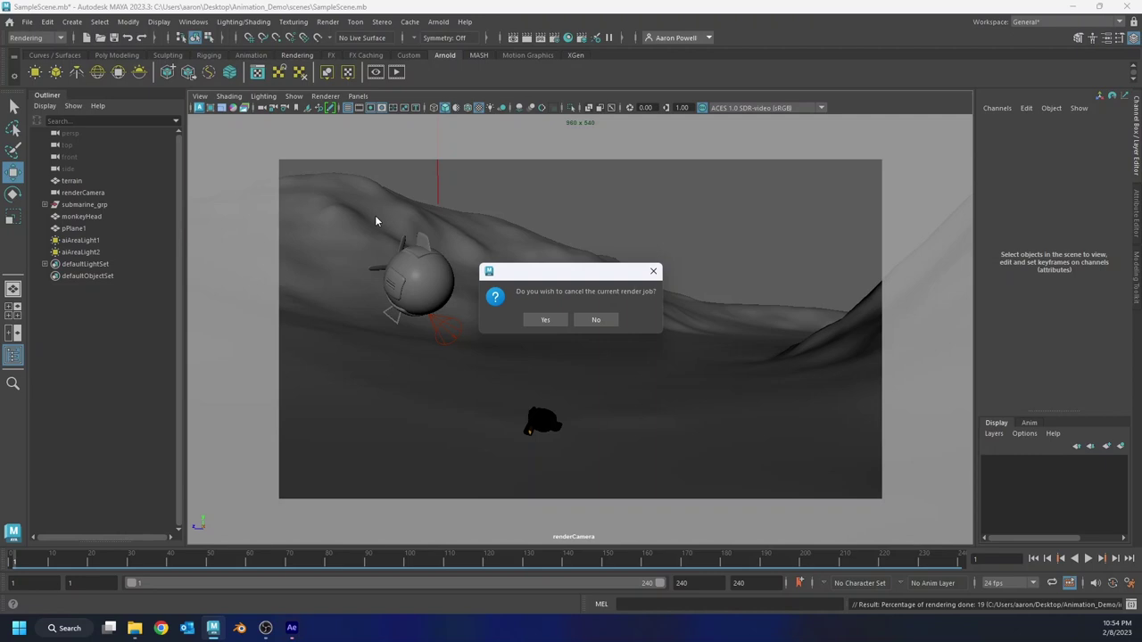
pyautogui.click(543, 319)
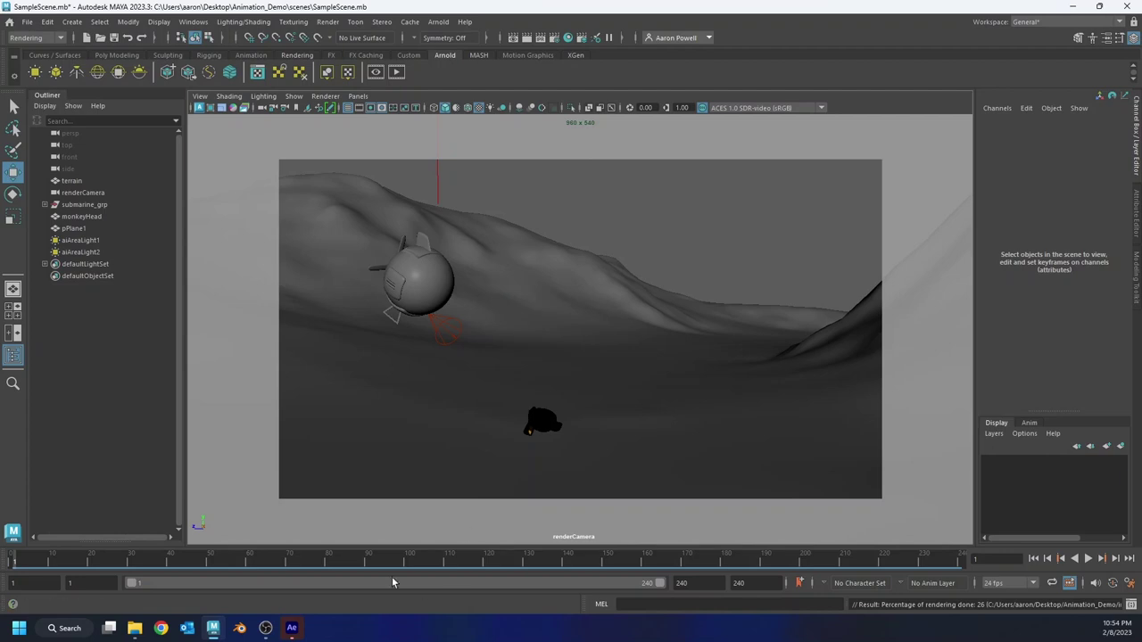
pyautogui.click(135, 628)
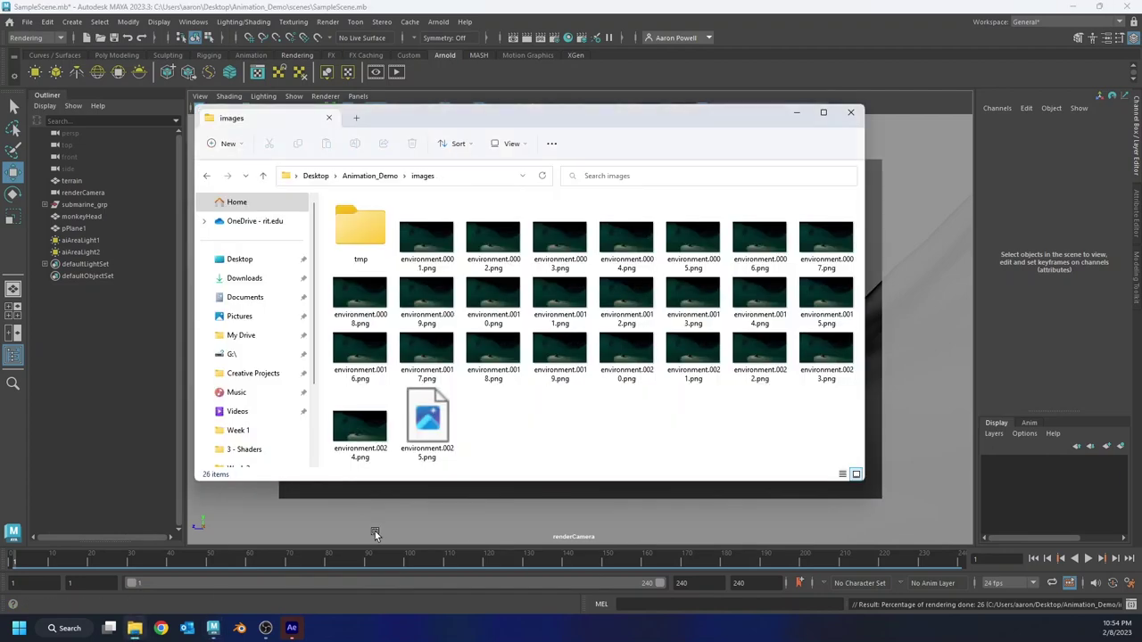
# - Delete the incomplete environment.0025.png, then import environment.0001.png onward as a PNG sequence
pyautogui.click(429, 435)
pyautogui.press('Delete')
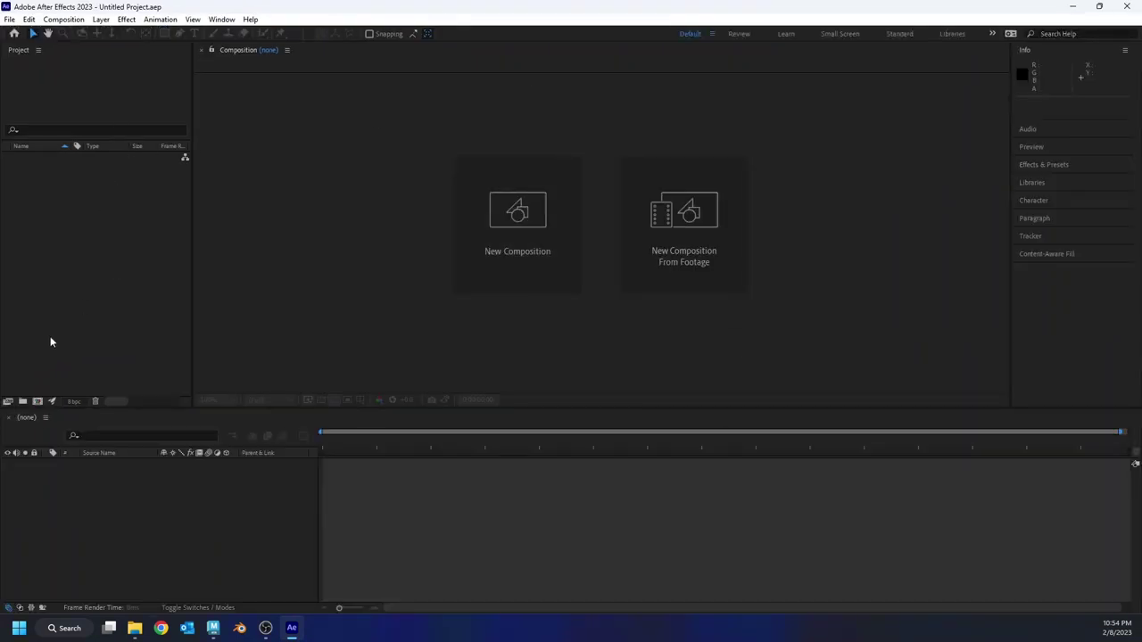
pyautogui.click(127, 220)
pyautogui.doubleClick(128, 220)
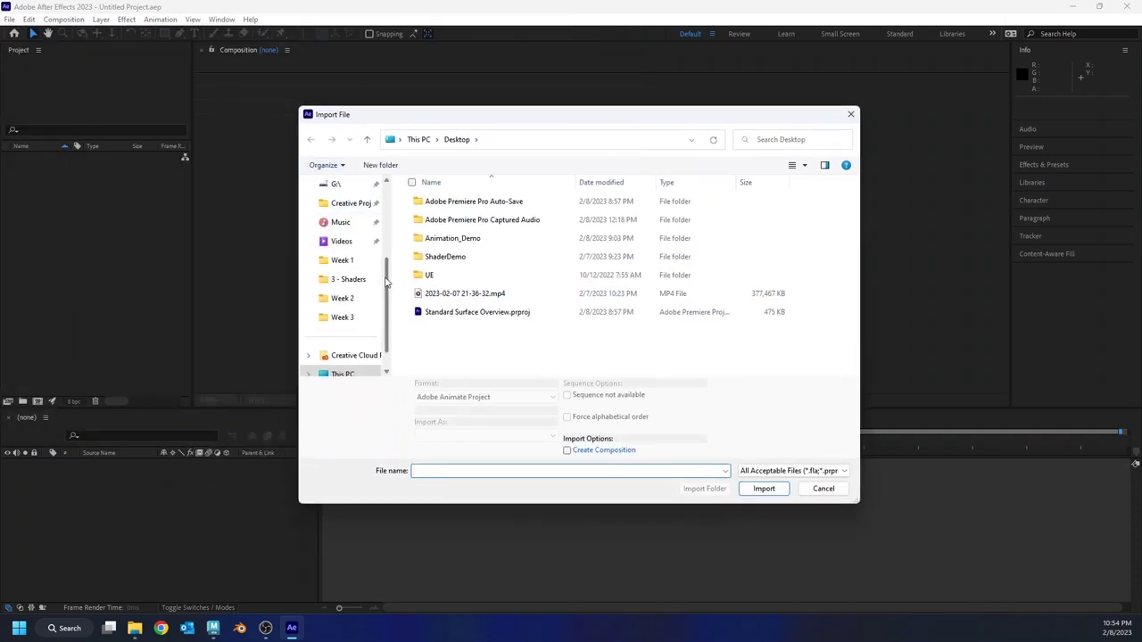
pyautogui.doubleClick(444, 243)
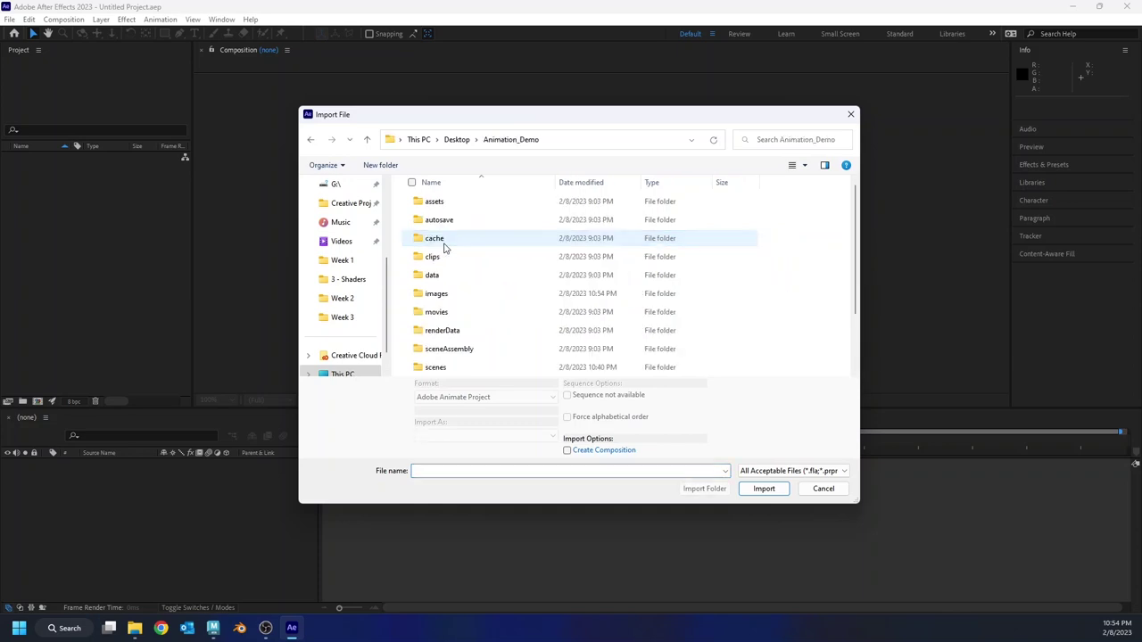
pyautogui.doubleClick(435, 293)
pyautogui.click(491, 237)
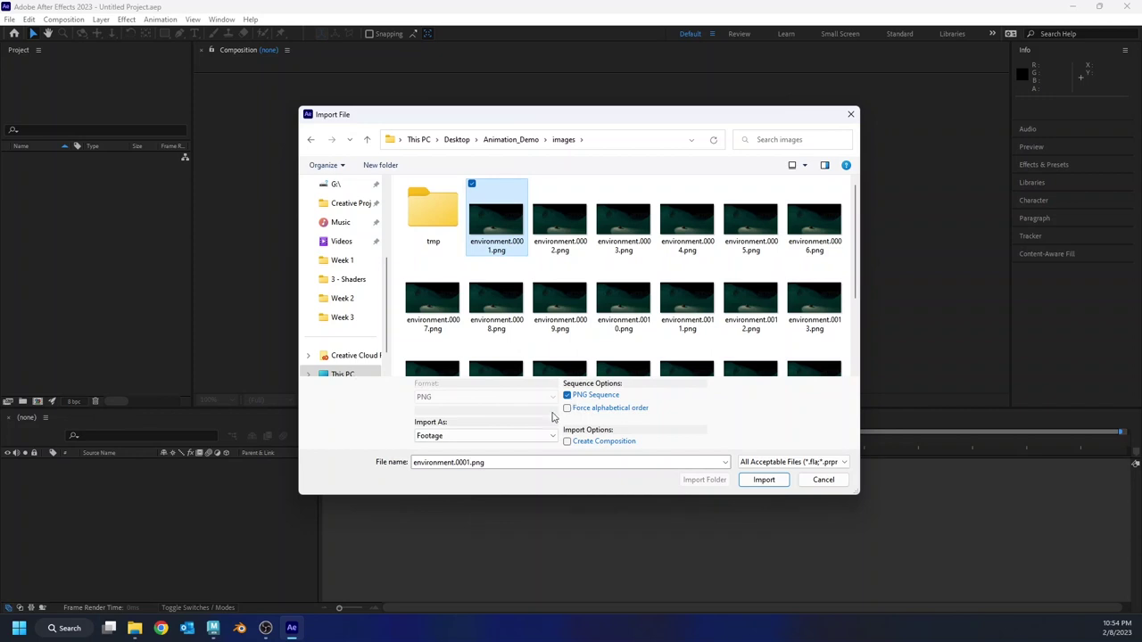
pyautogui.click(764, 480)
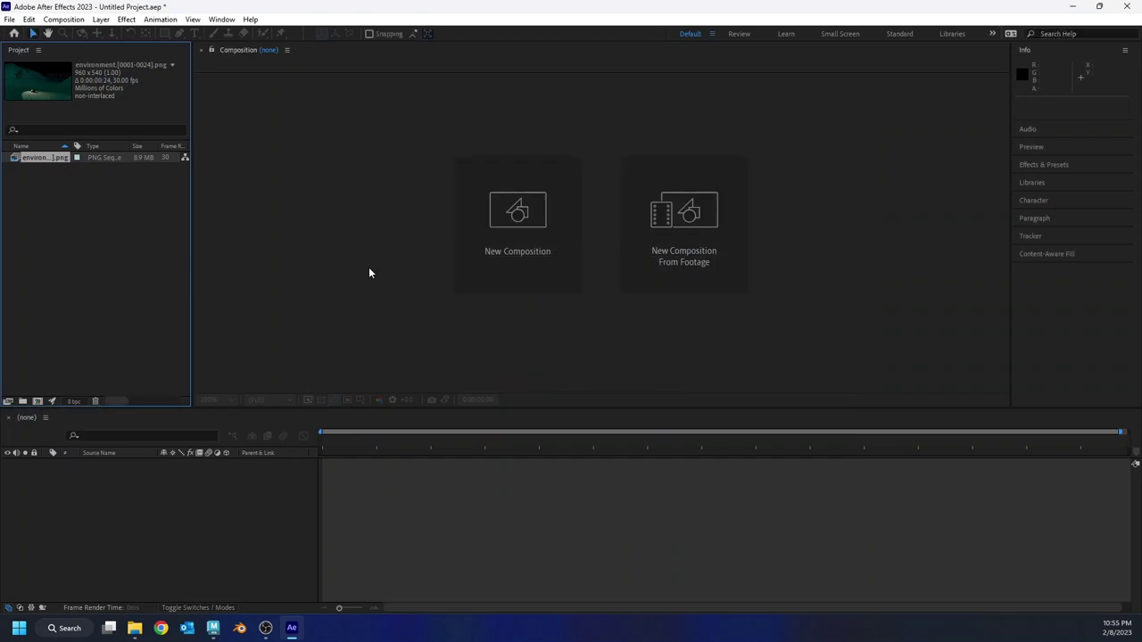
# - Reinterpret the environment footage at 24 fps instead of 30 via Interpret Footage
pyautogui.moveTo(190, 166); pyautogui.dragTo(273, 181)
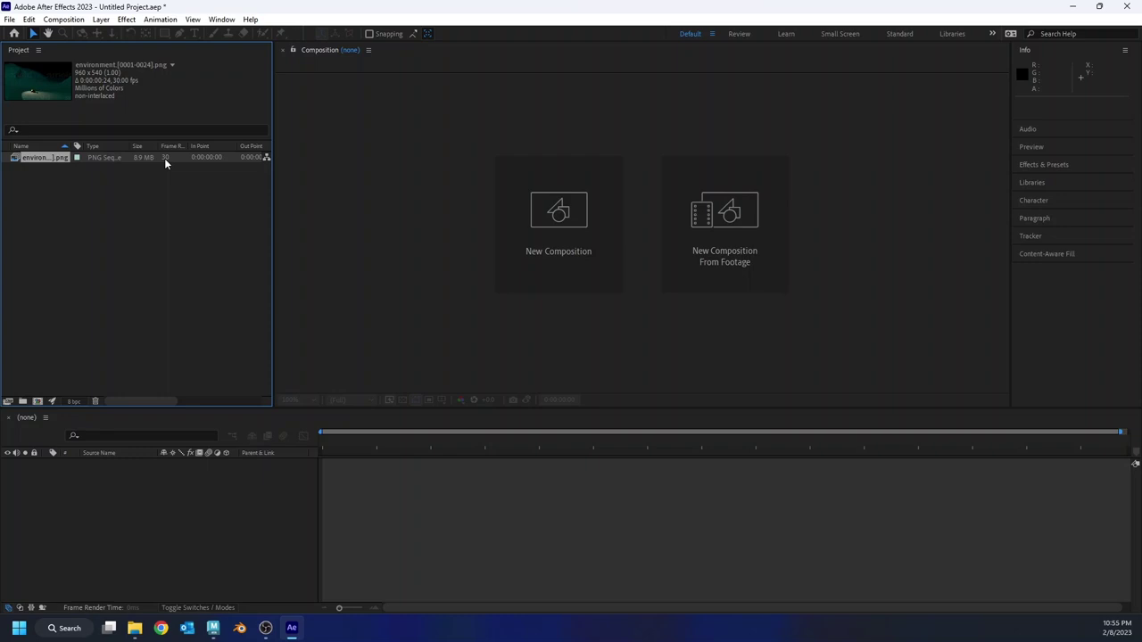
pyautogui.moveTo(187, 147); pyautogui.dragTo(202, 146)
pyautogui.rightClick(41, 160)
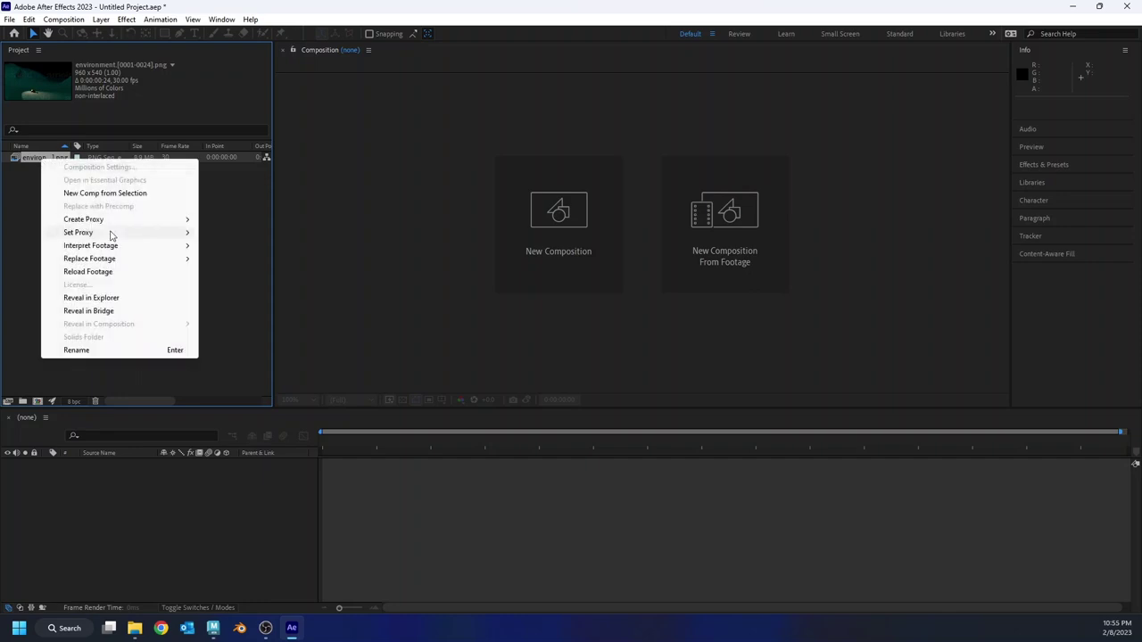
pyautogui.moveTo(122, 248)
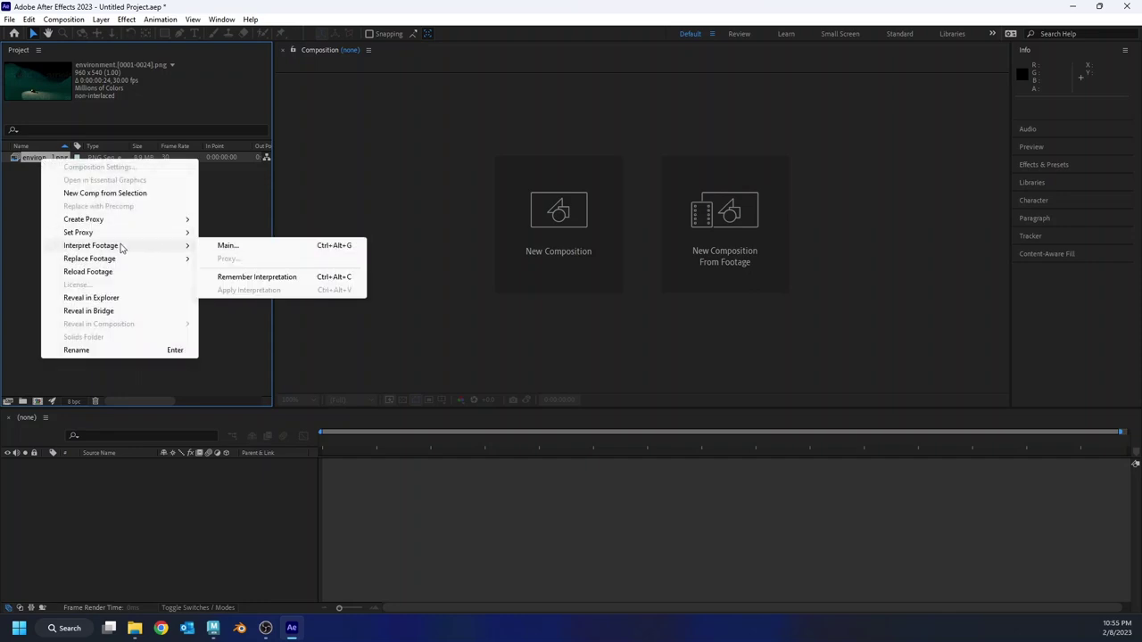
pyautogui.click(215, 249)
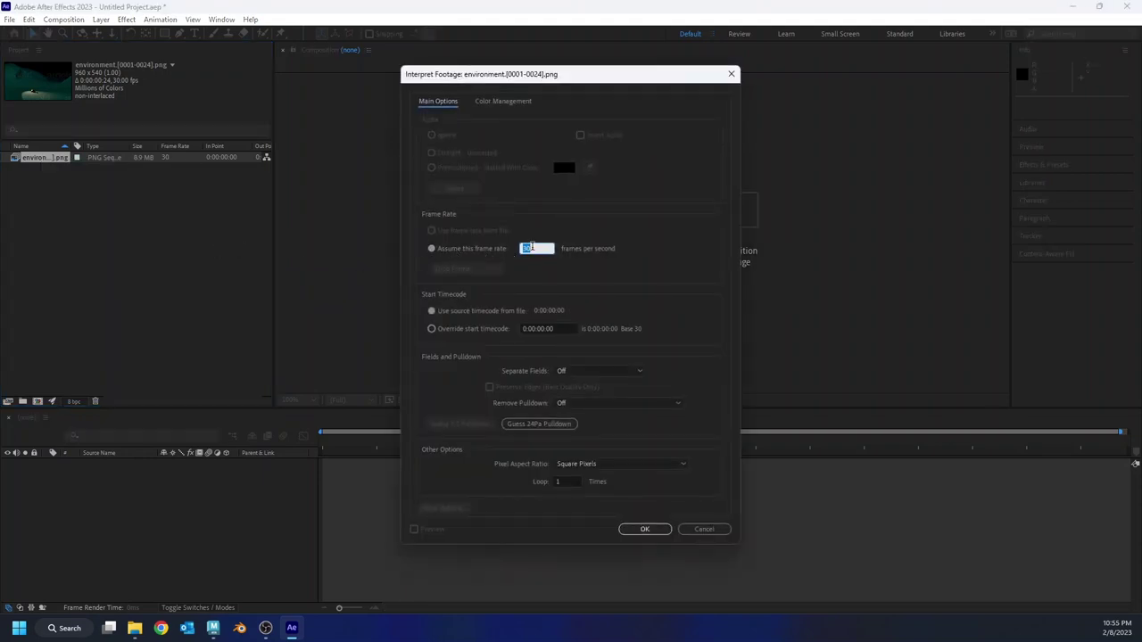
pyautogui.write('24')
pyautogui.click(645, 529)
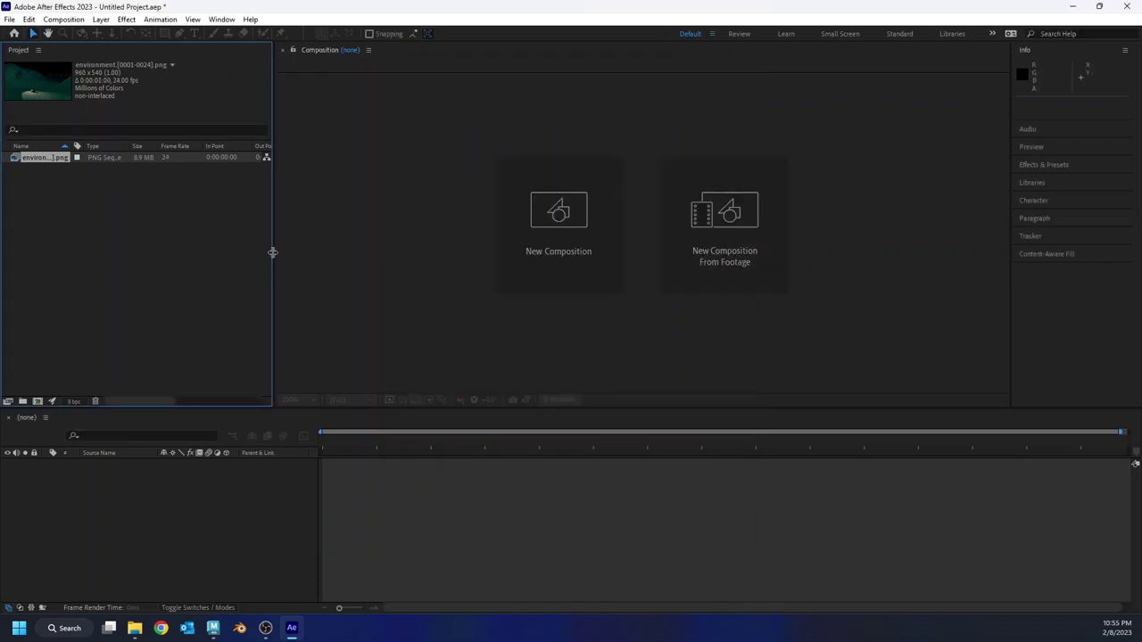
pyautogui.moveTo(272, 252); pyautogui.dragTo(249, 251)
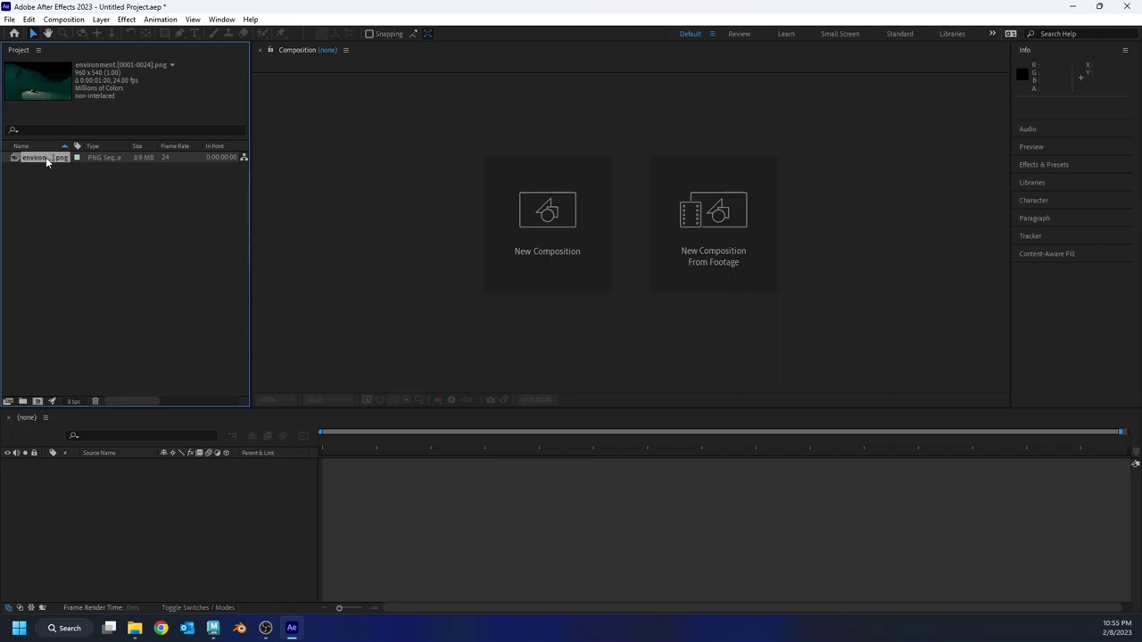
# - Create an environment composition from the PNG sequence and play one preview
pyautogui.moveTo(45, 157); pyautogui.dragTo(38, 404)
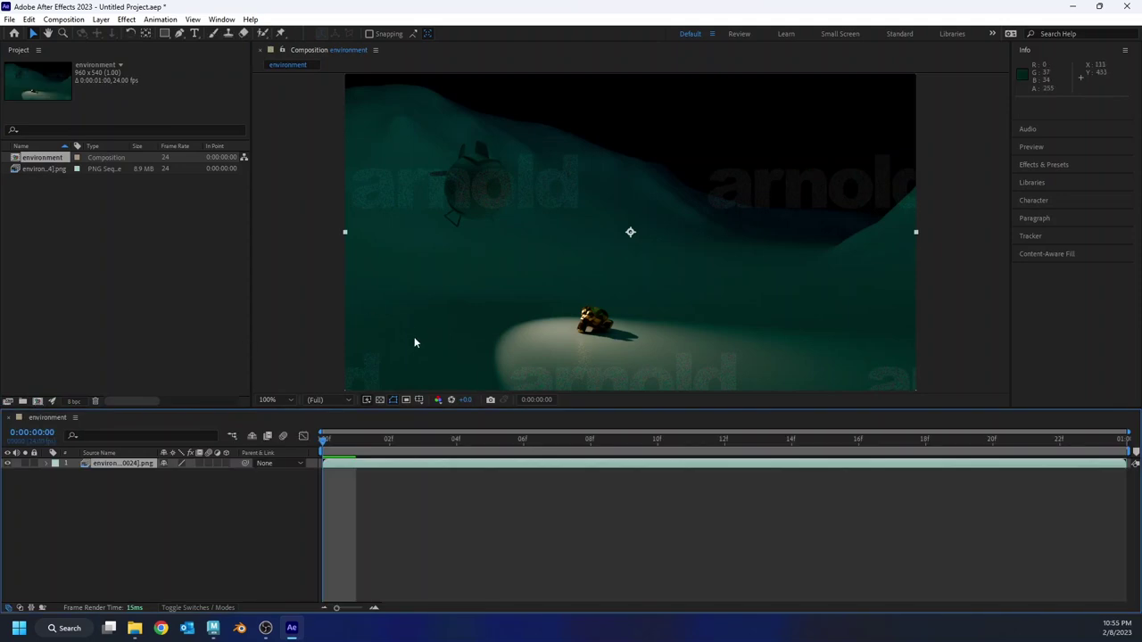
pyautogui.click(444, 505)
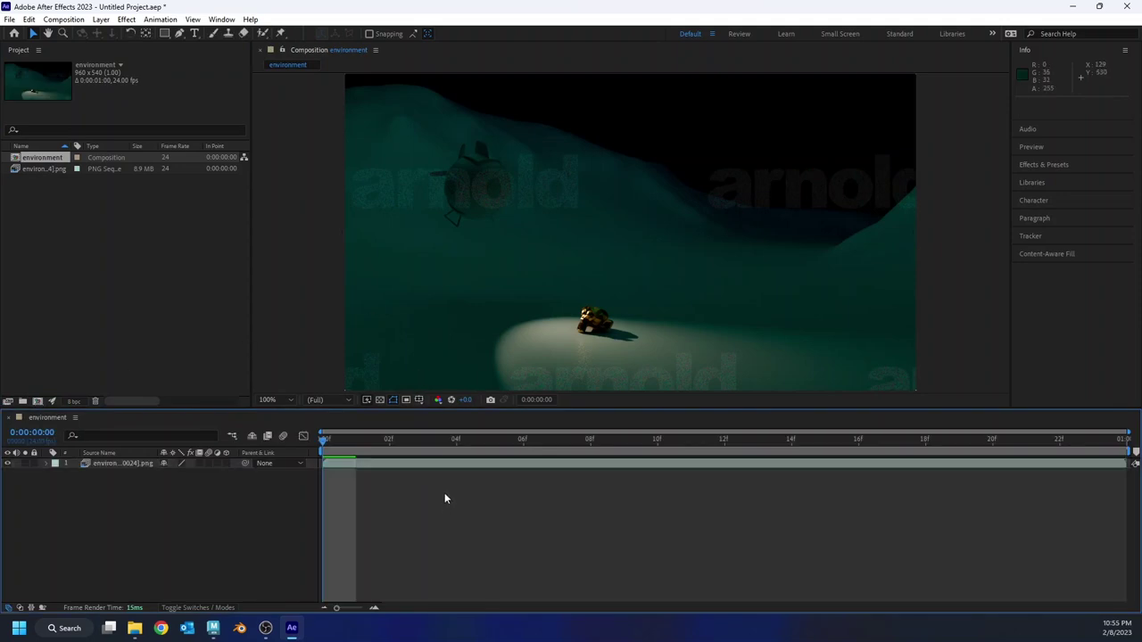
pyautogui.press('space')
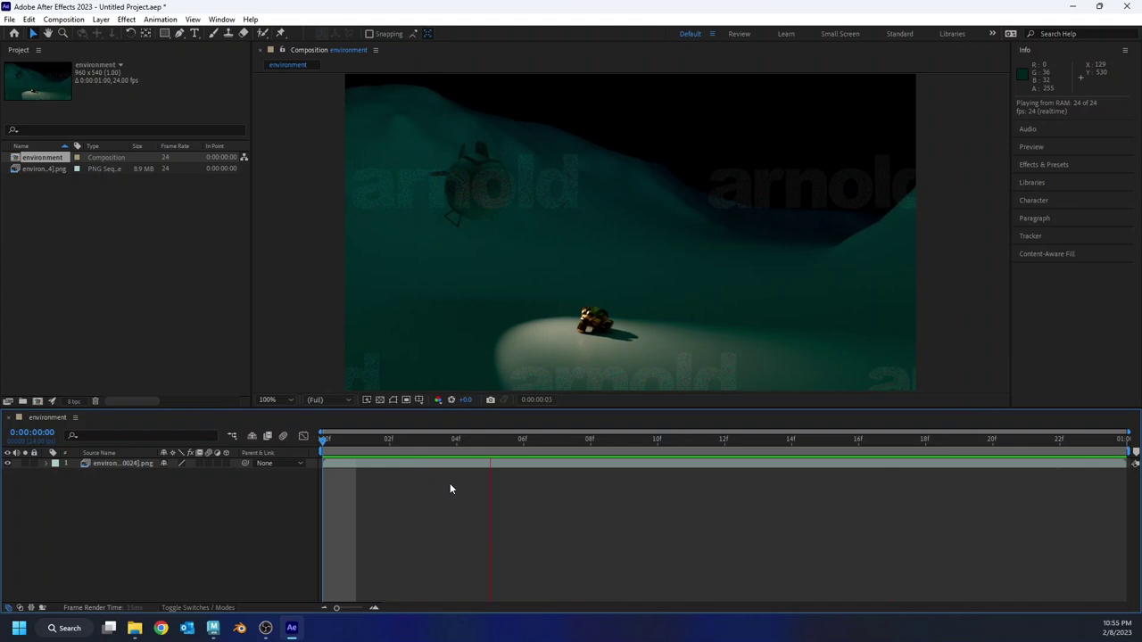
pyautogui.press('space')
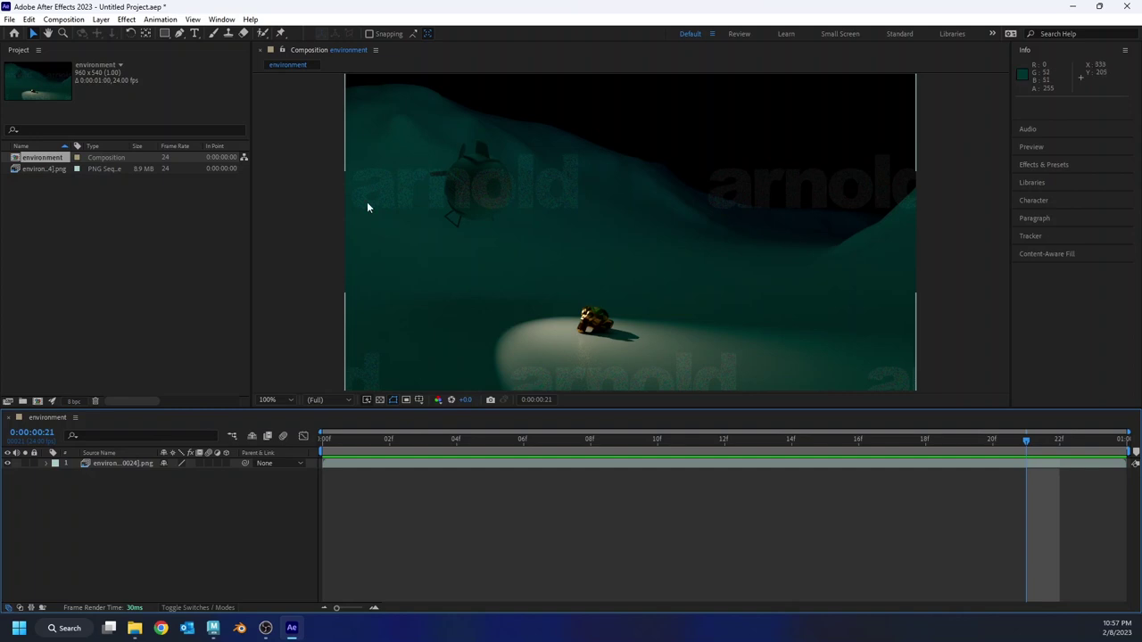
# - Send the environment composition from the Composition menu to the Adobe Media Encoder queue
pyautogui.click(75, 21)
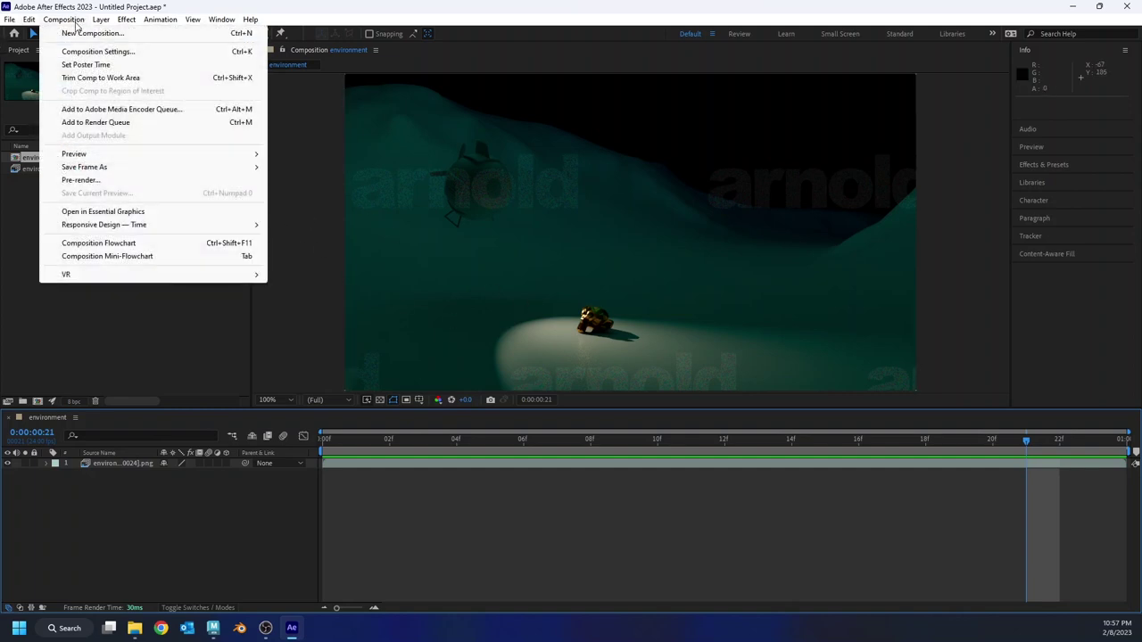
pyautogui.click(113, 110)
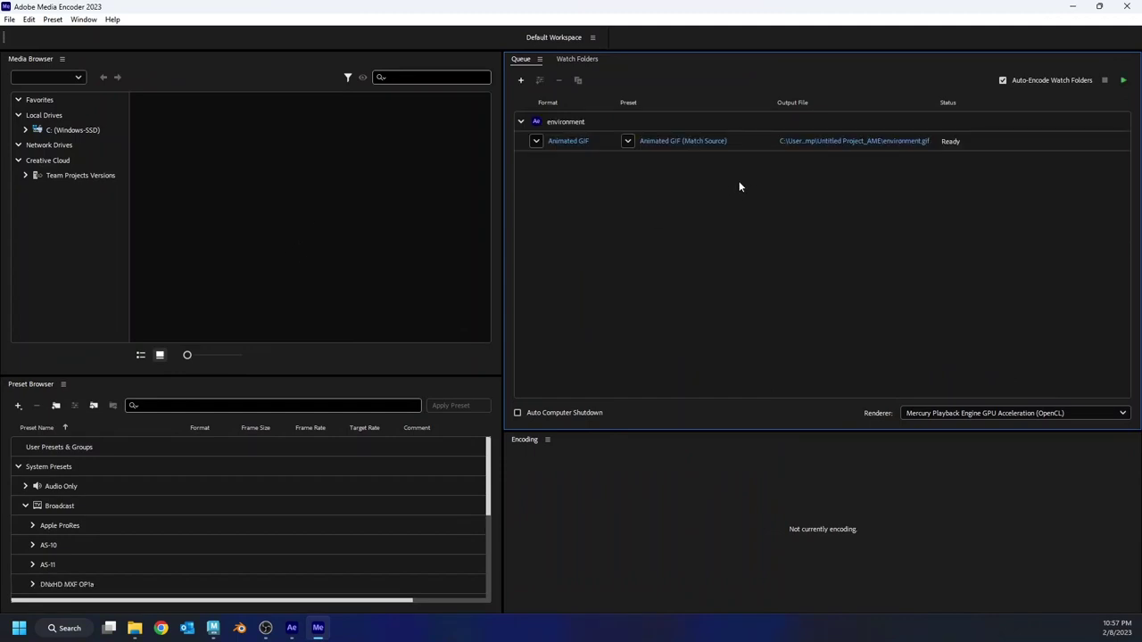
# - Set the queued job to H.264 and save the output as environment.mp4 on the Desktop
pyautogui.click(538, 141)
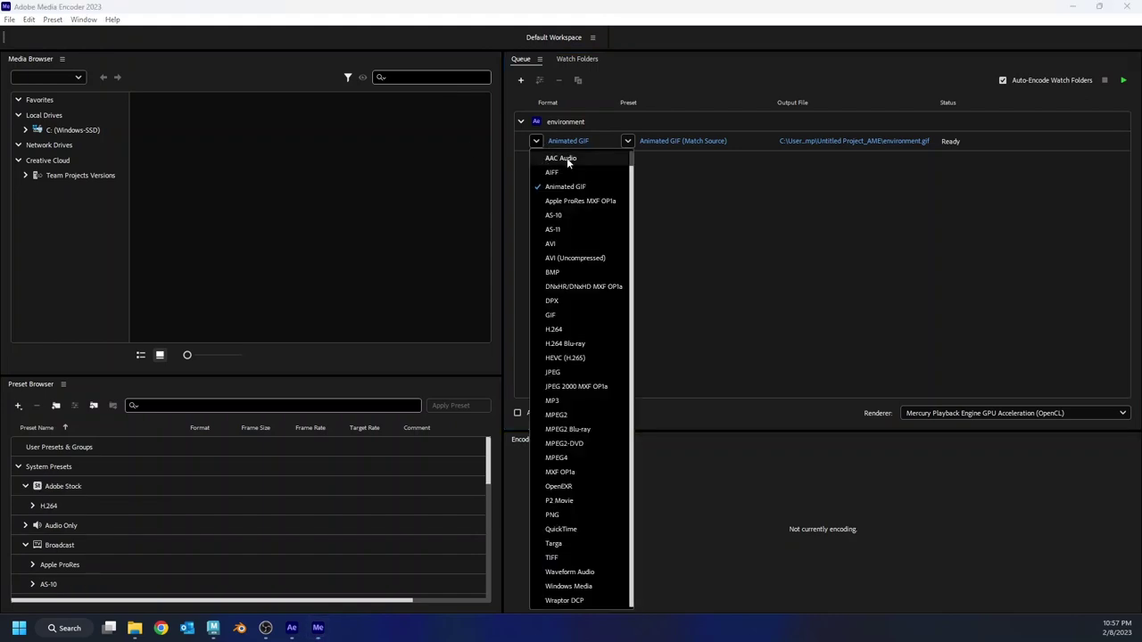
pyautogui.click(566, 328)
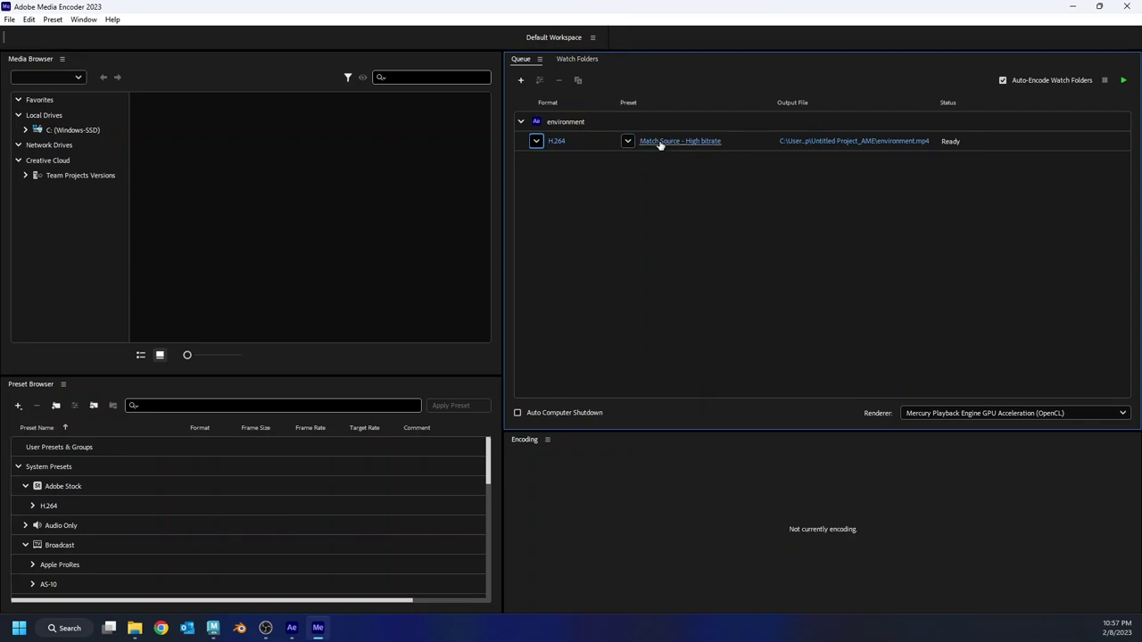
pyautogui.moveTo(660, 145)
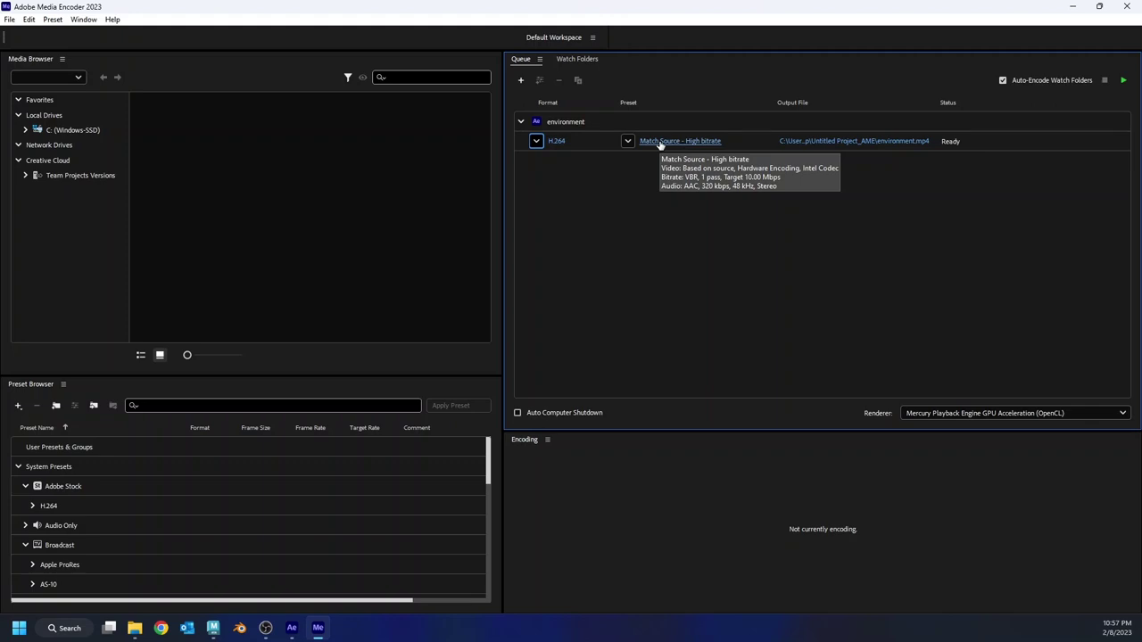
pyautogui.click(866, 142)
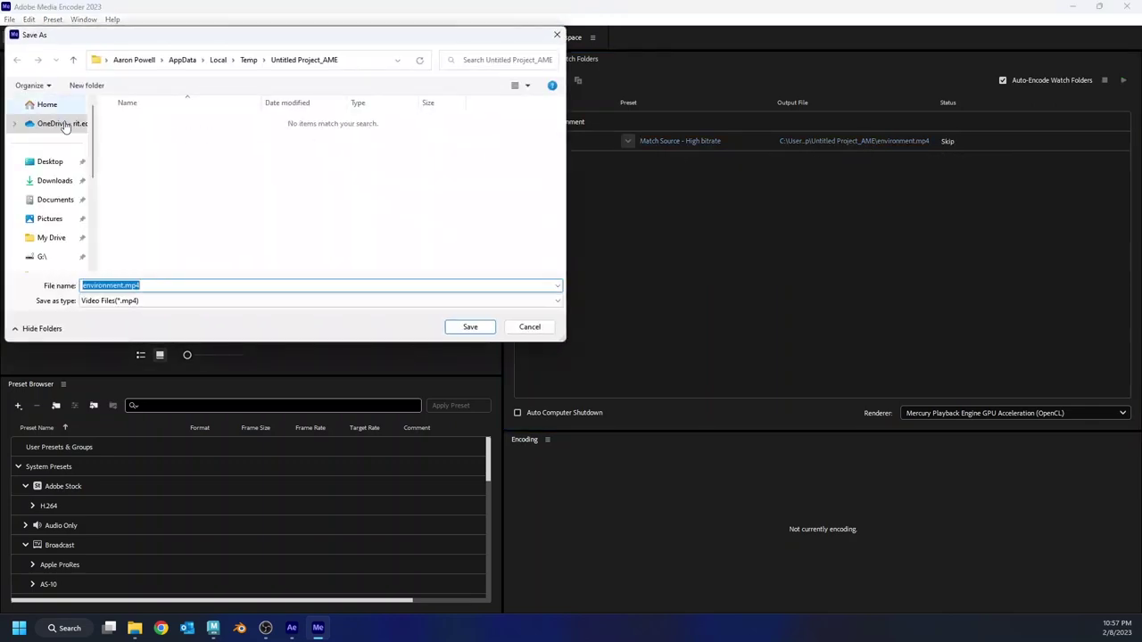
pyautogui.click(50, 162)
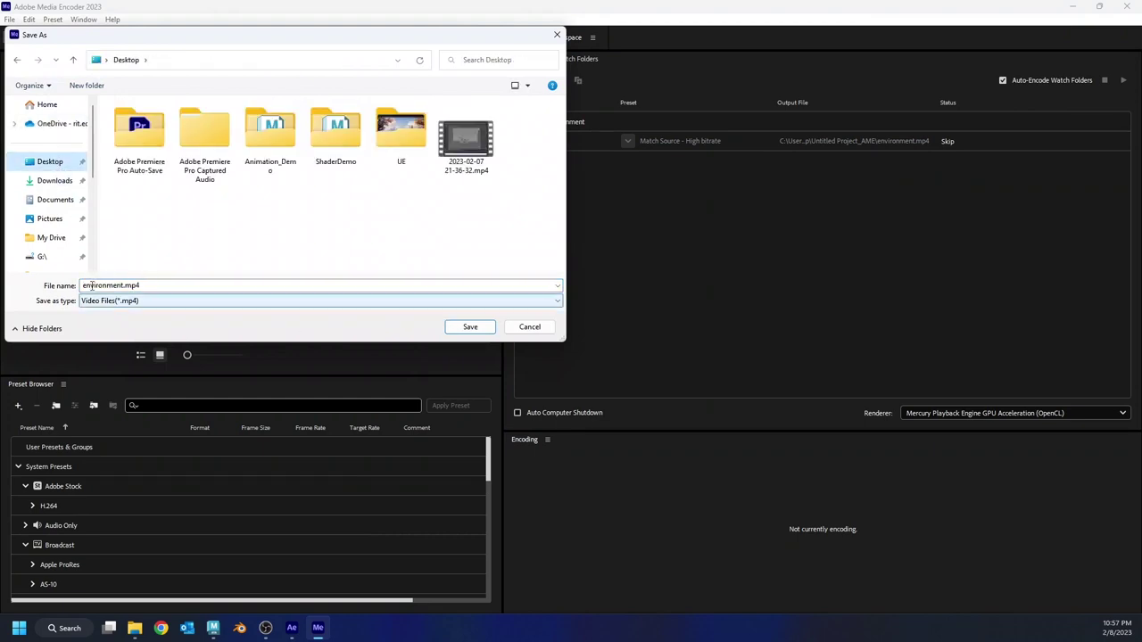
pyautogui.click(470, 327)
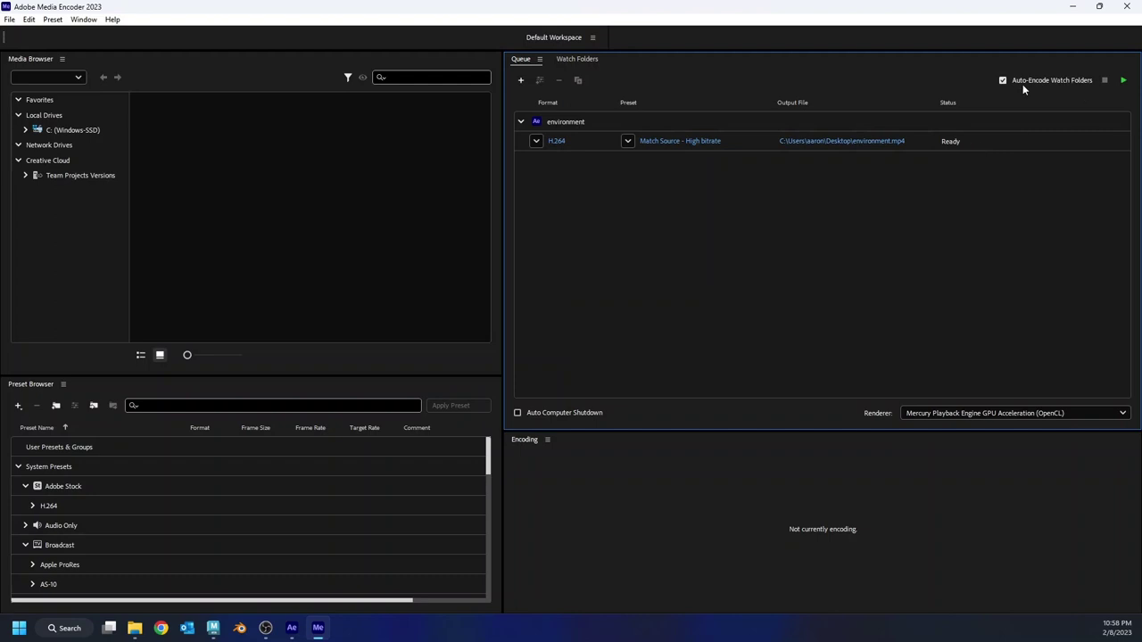
# - Run the encoding queue, then close Media Encoder and the After Effects project
pyautogui.click(1123, 80)
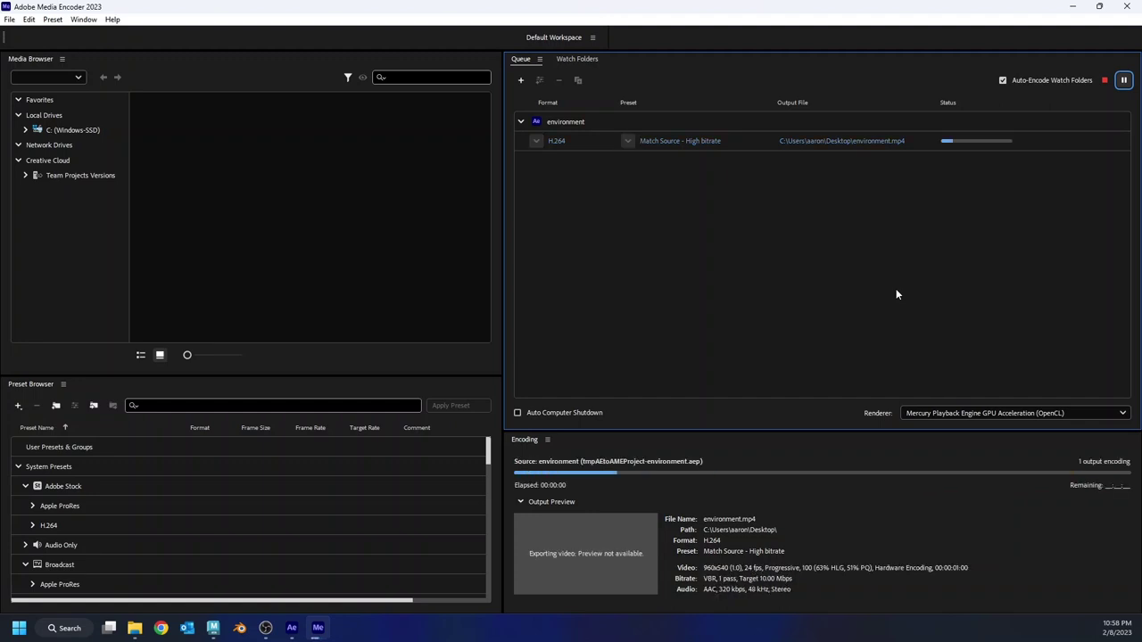
pyautogui.click(1129, 7)
pyautogui.click(1129, 7)
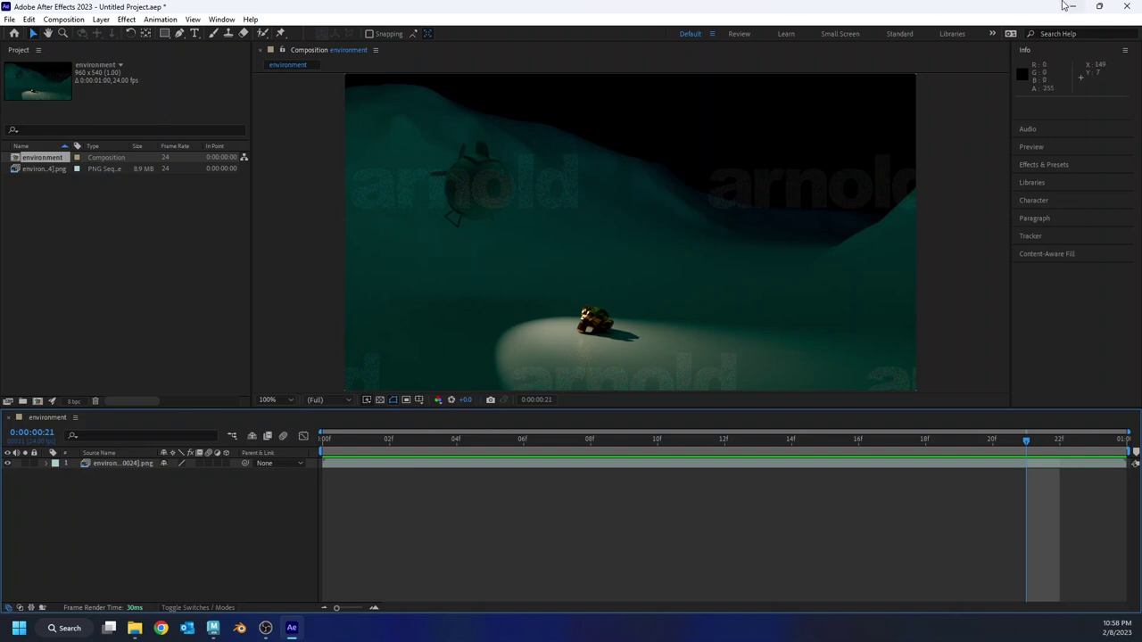
pyautogui.click(1129, 7)
# - Quit After Effects without saving, then maximize Media Player and play environment.mp4
pyautogui.click(603, 327)
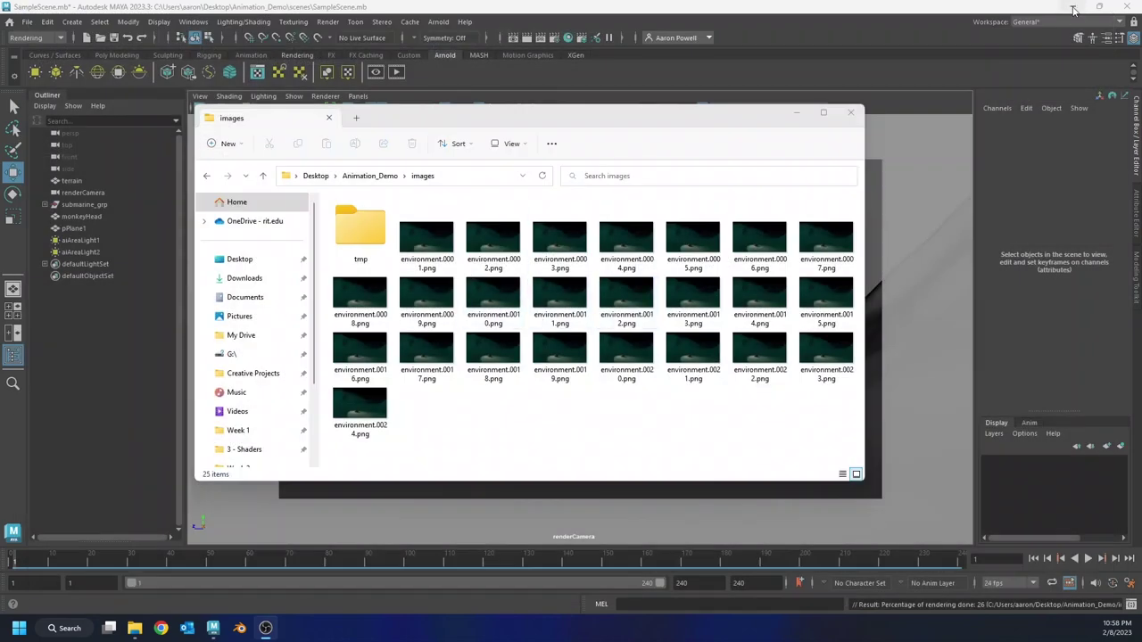
pyautogui.click(1074, 8)
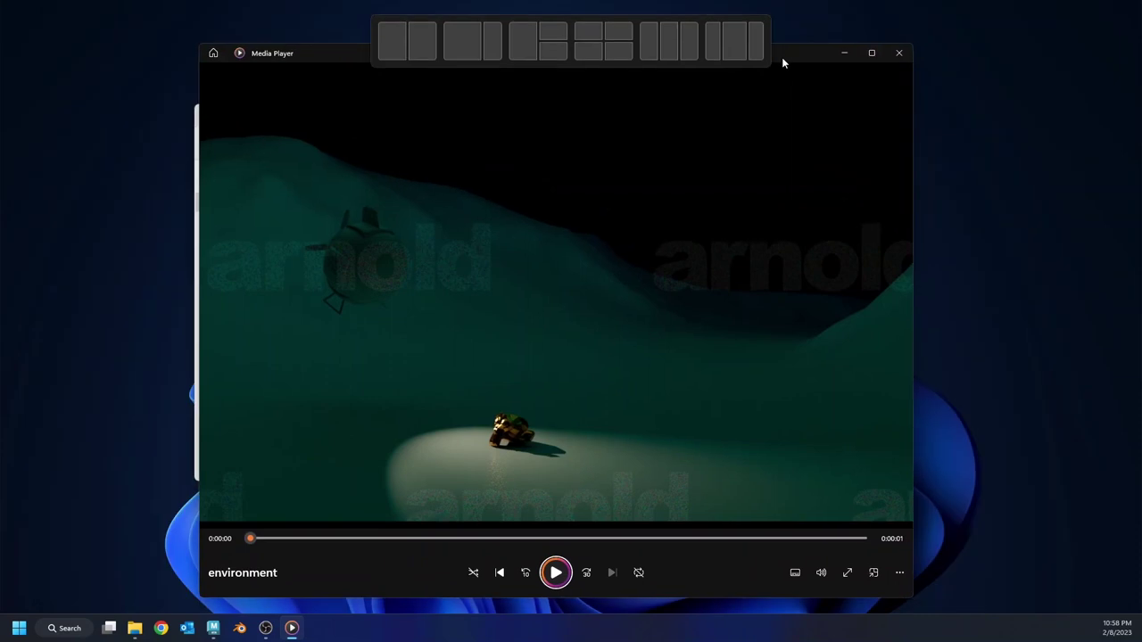
pyautogui.doubleClick(666, 50)
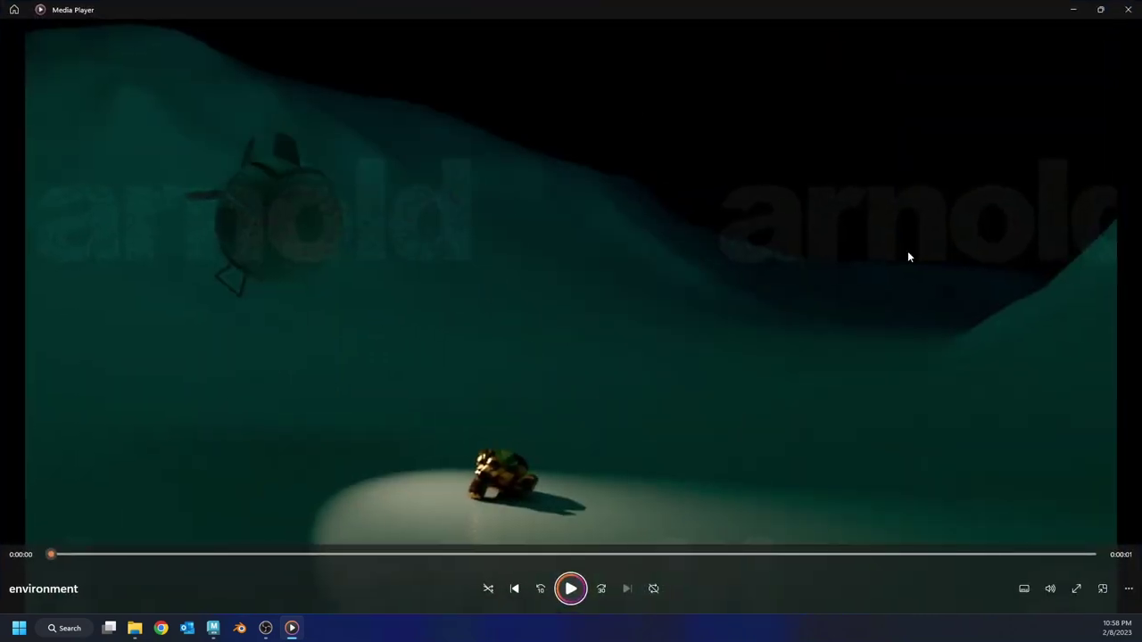
pyautogui.click(573, 590)
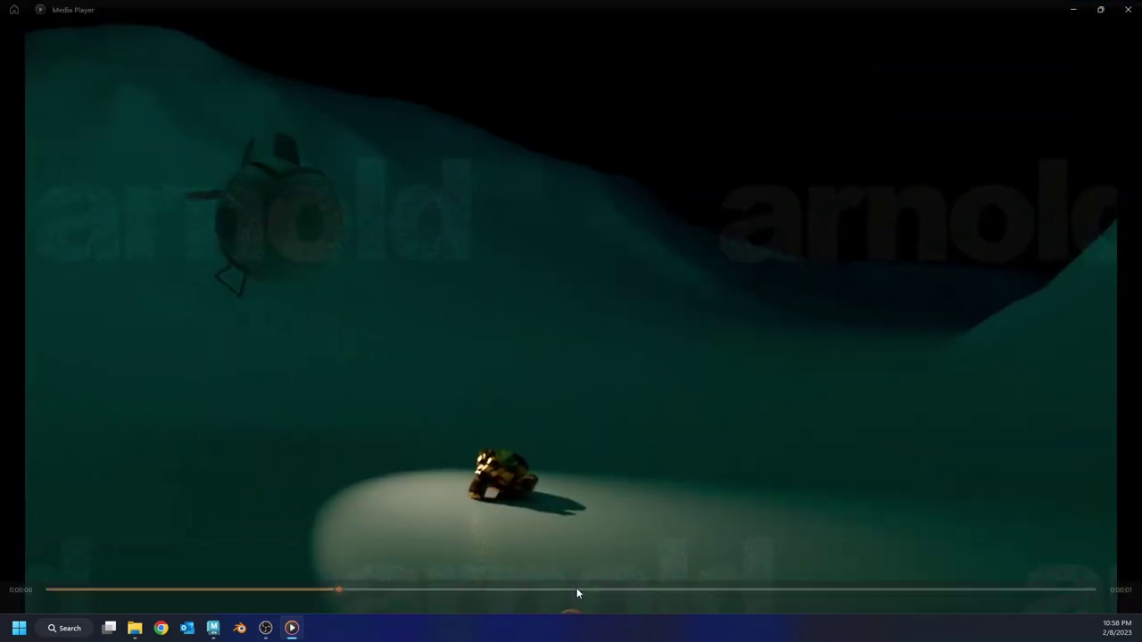